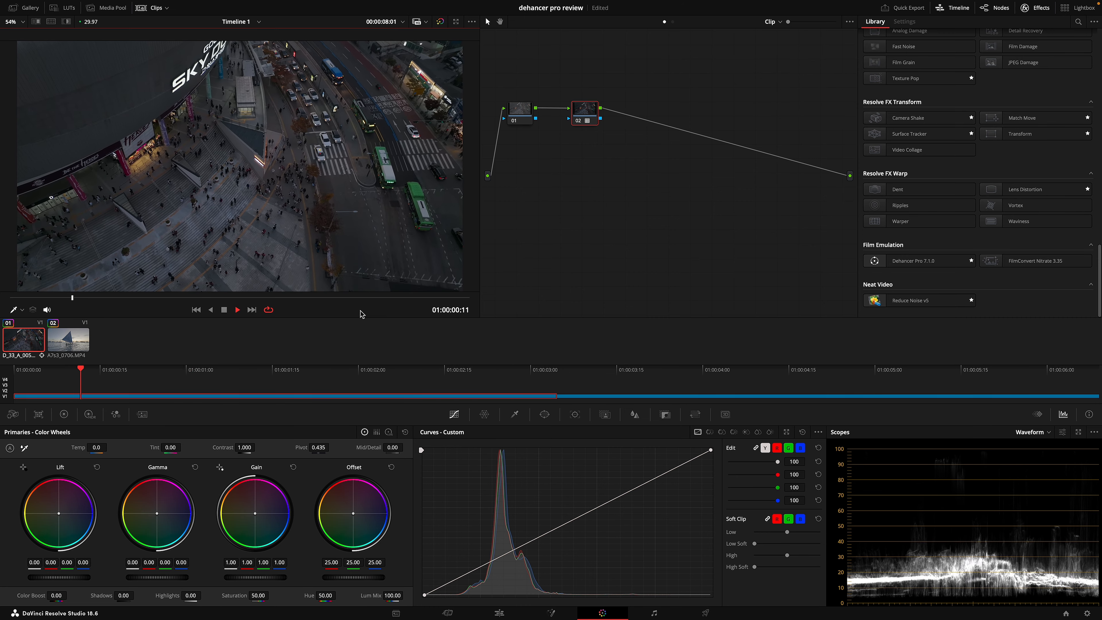
Step: Raise the upper part of the custom curve on the exp node to brighten the clip, and play it back
key(space)
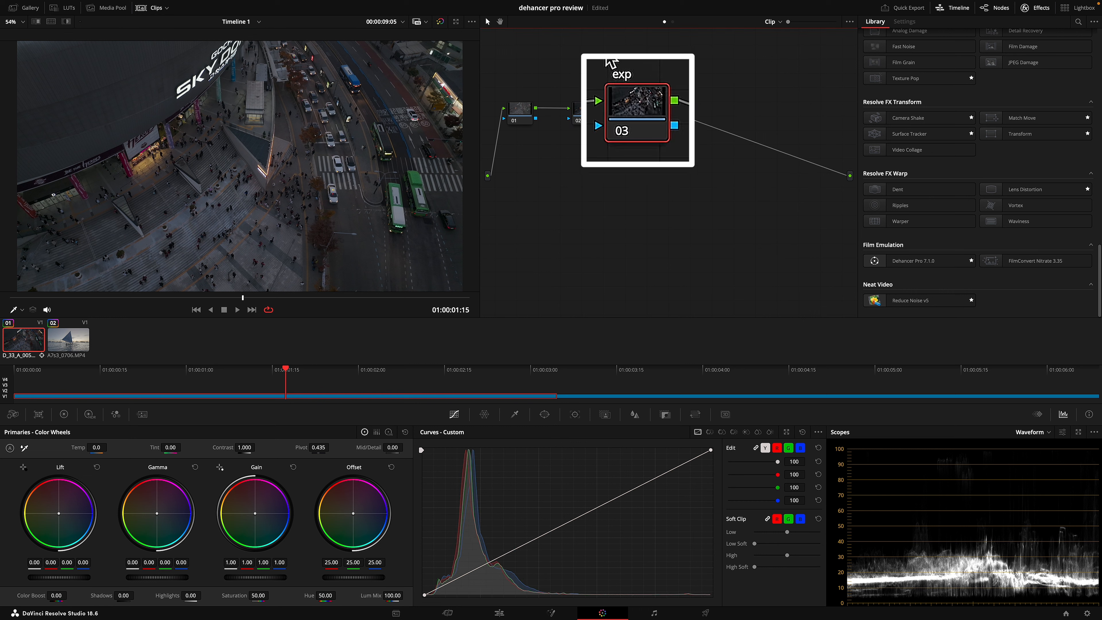
drag(622, 502, 614, 487)
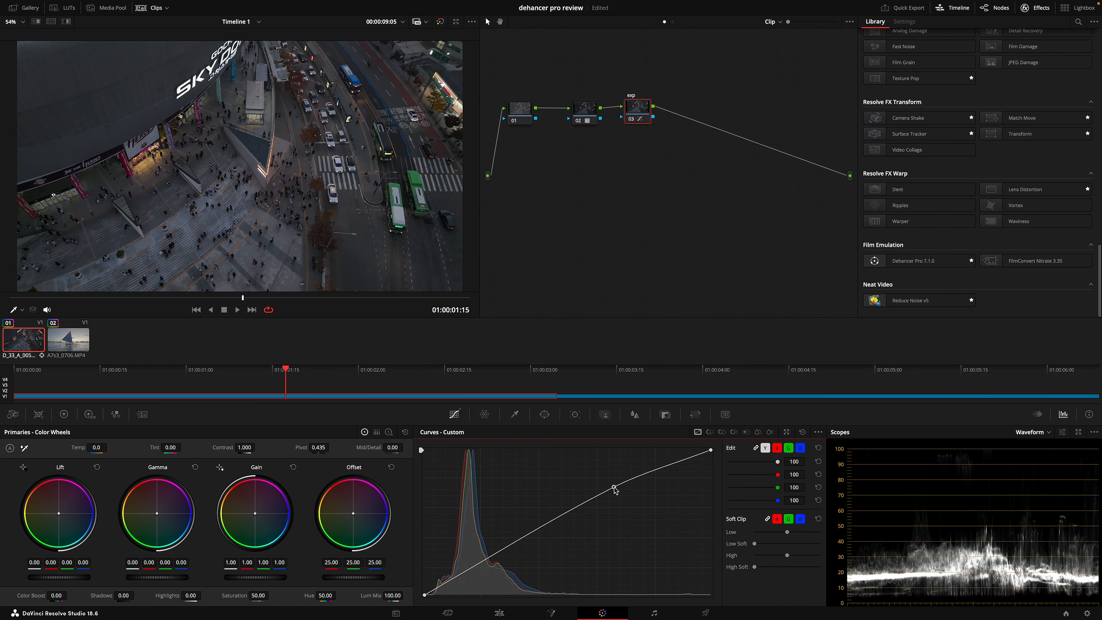
key(space)
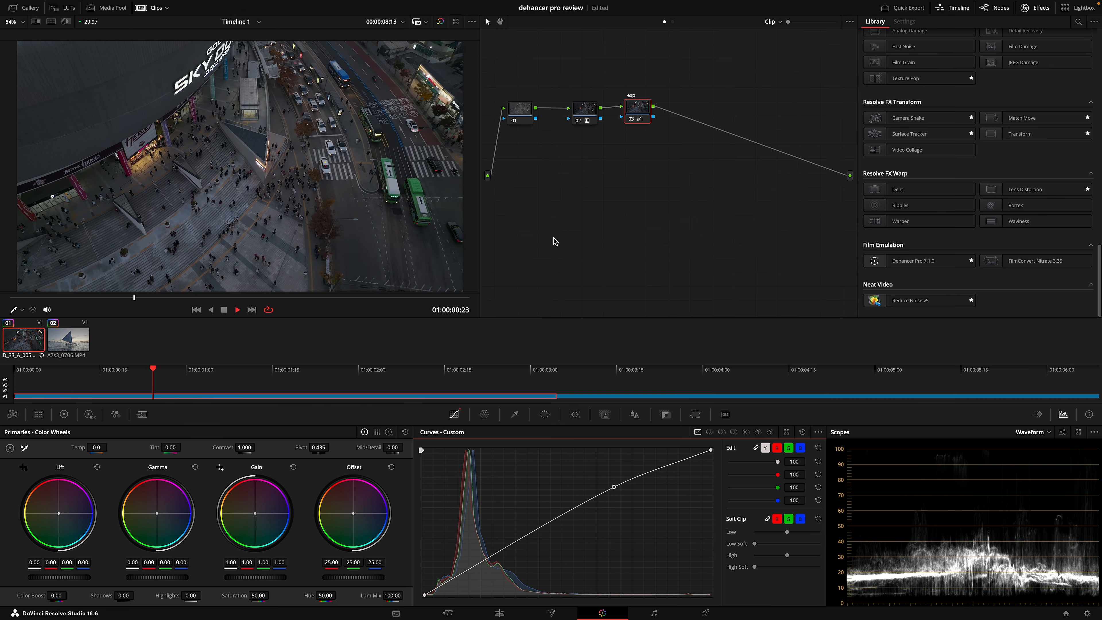
key(space)
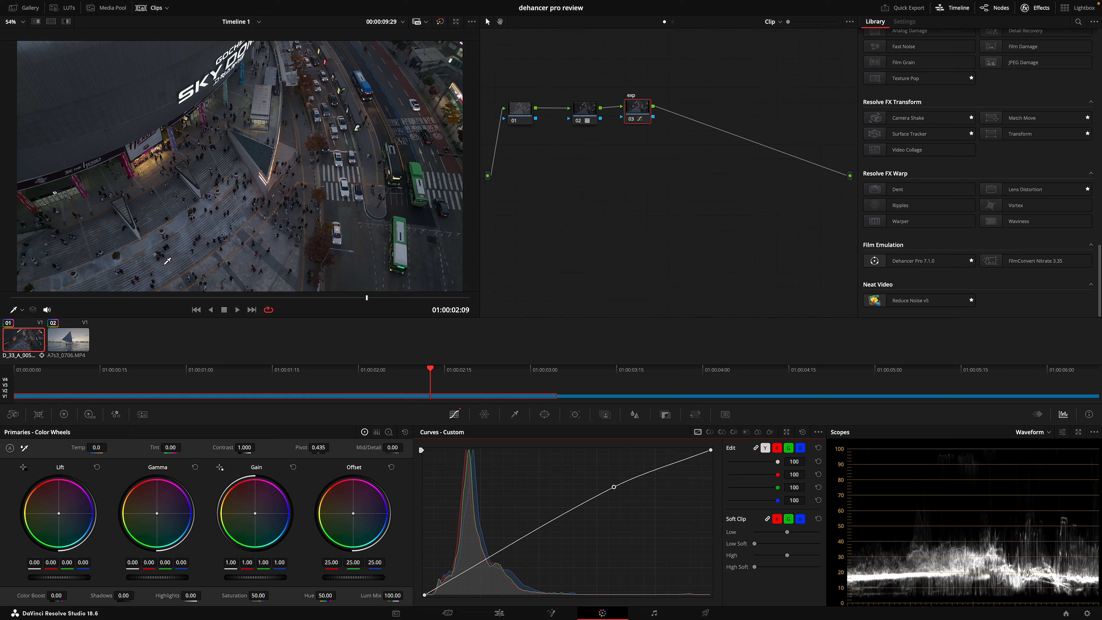
Step: Align the exp node with its neighbours and add four serial nodes after it
drag(639, 111, 632, 106)
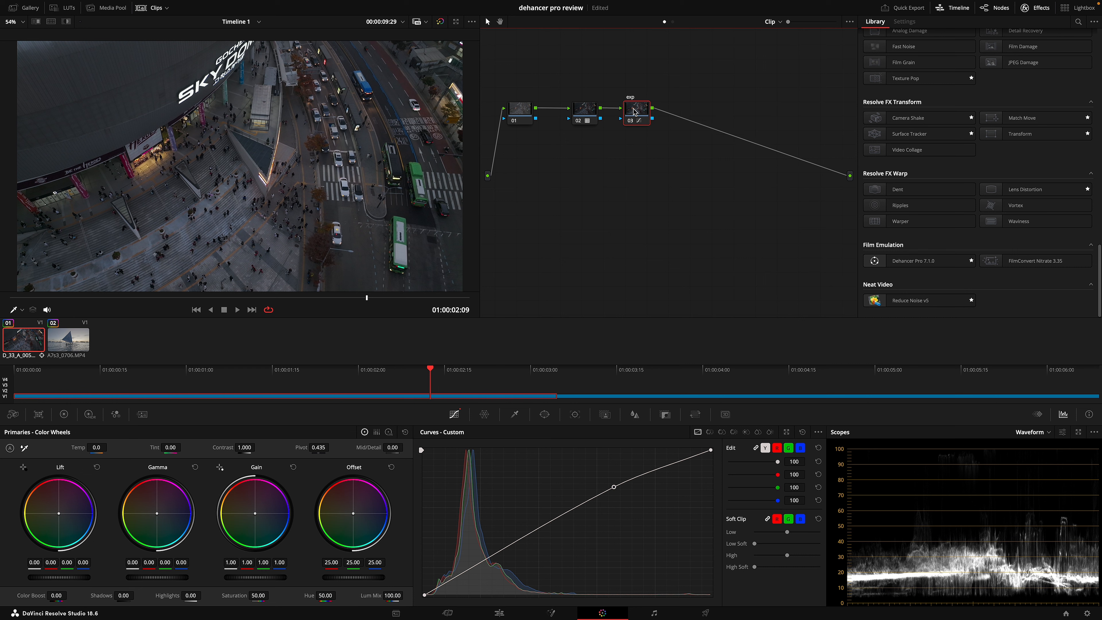
key(alt+s)
key(alt+s)
key(alt+s)
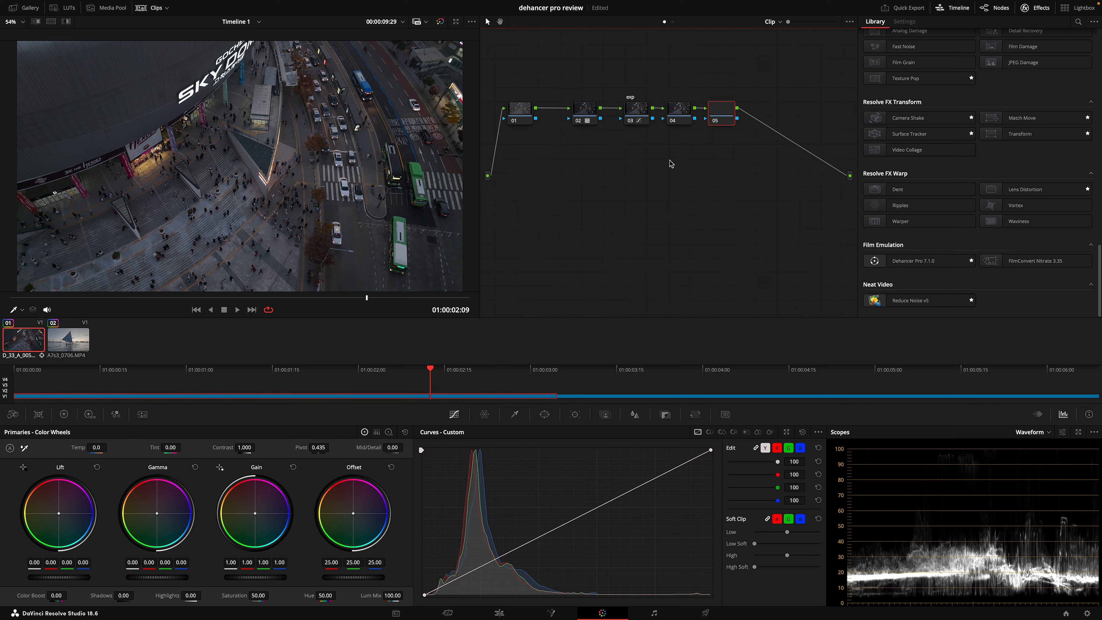
key(alt+s)
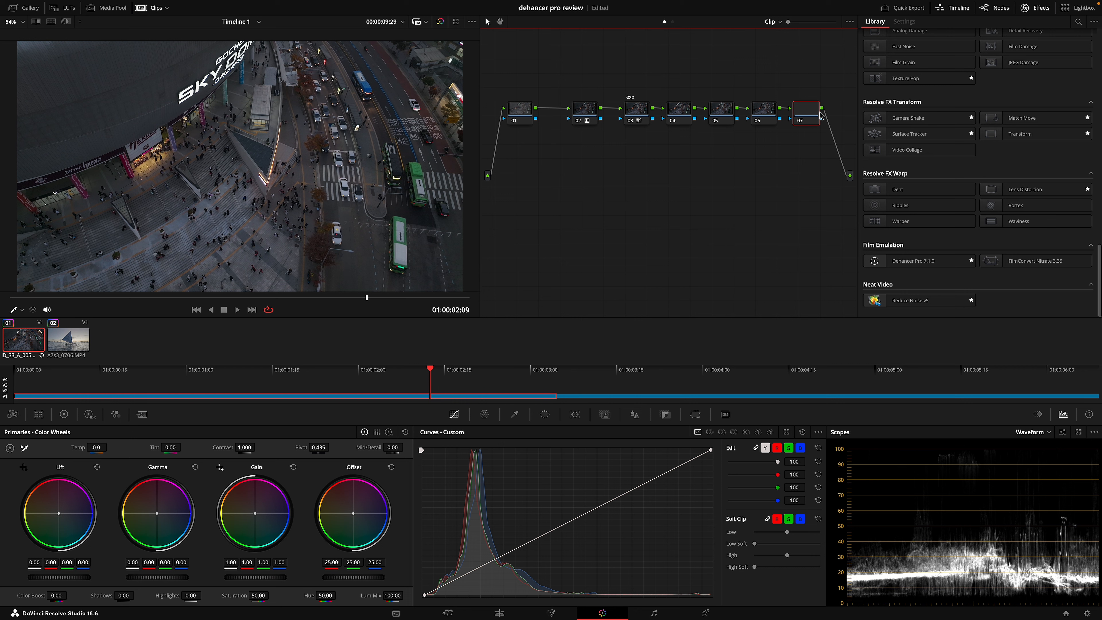
Step: Apply Dehancer Pro 7.1.0 to the last node and delete the three empty nodes before it
drag(806, 114, 806, 173)
drag(911, 261, 807, 171)
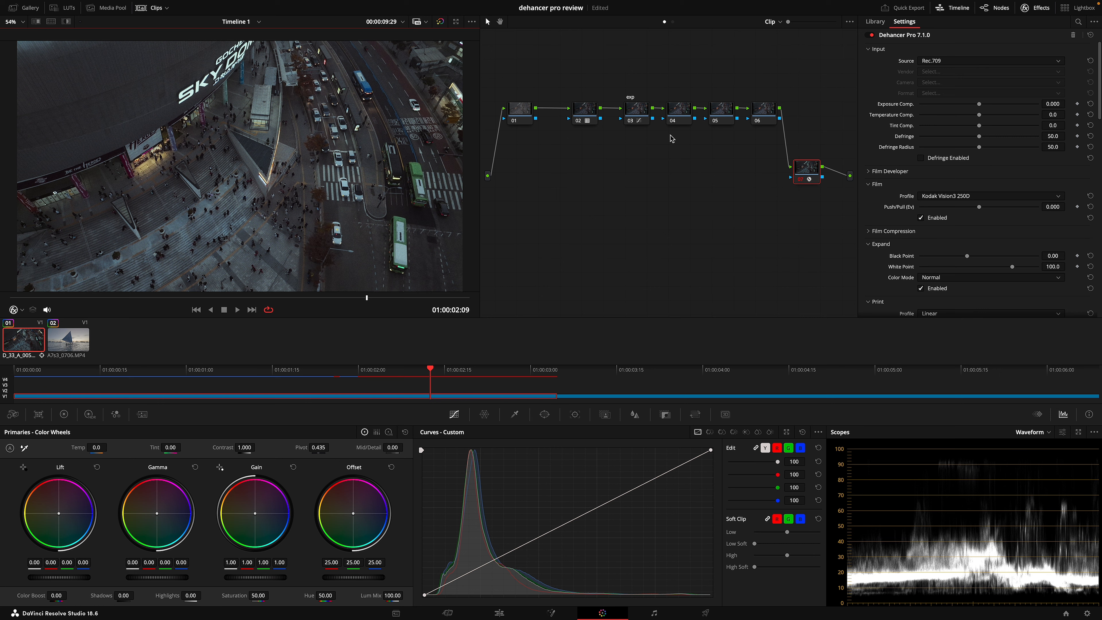
drag(668, 70, 795, 113)
key(Delete)
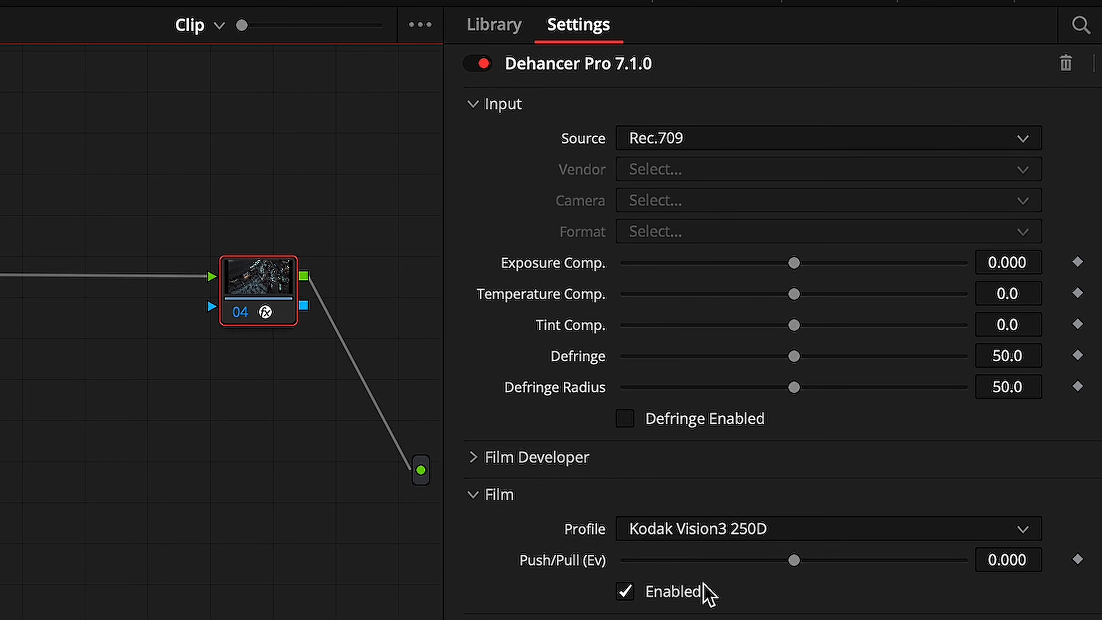
Step: Try enabling Defringe and lowering Exposure Comp. to -0.216 in Dehancer's Input settings, and restore the exposure default
scroll(705, 593, down, 5)
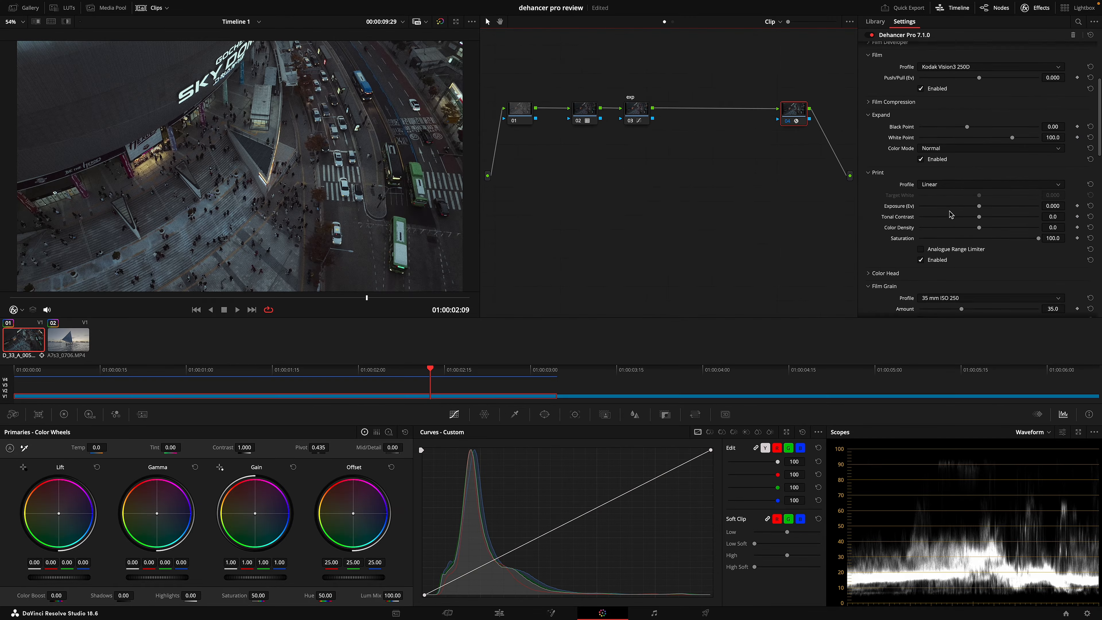
scroll(757, 567, down, 2)
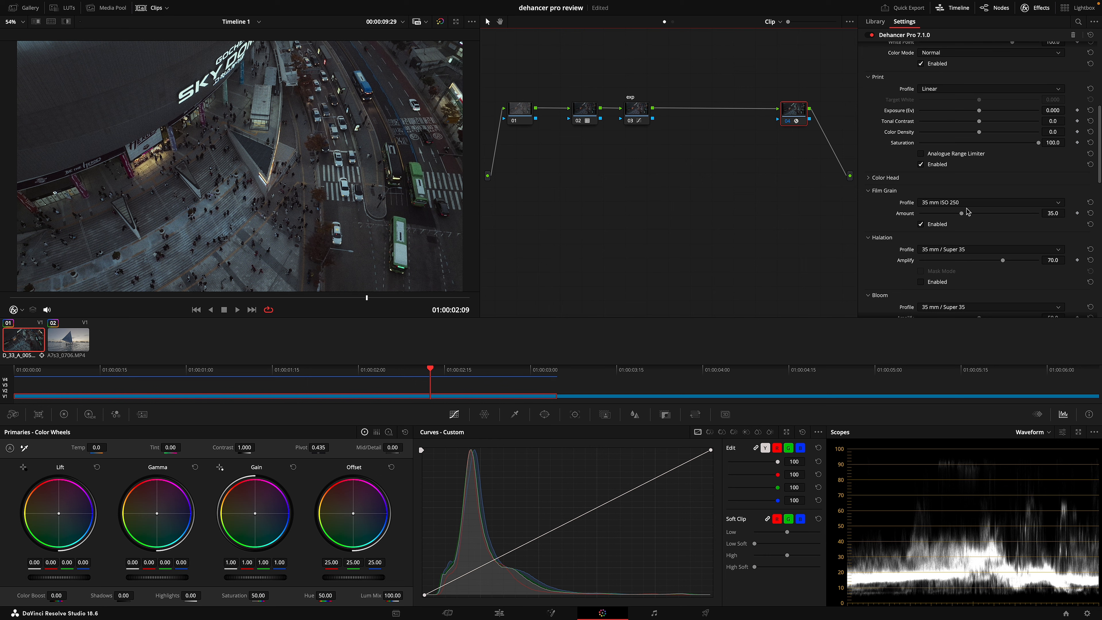
scroll(965, 212, up, 3)
scroll(966, 211, up, 1)
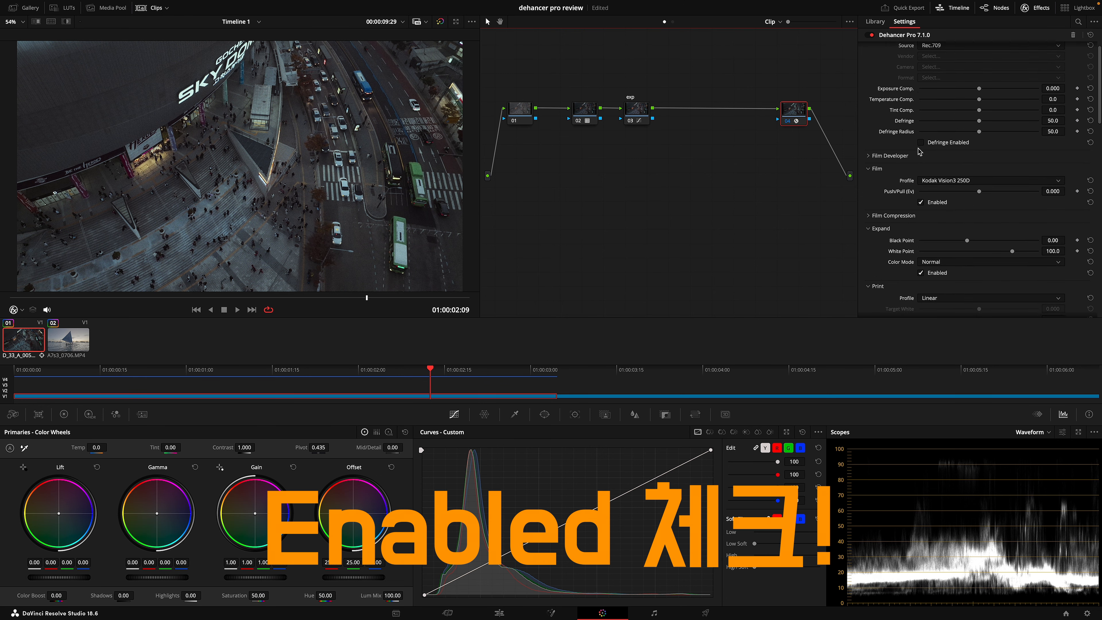
click(921, 144)
mouse_move(979, 88)
mouse_down()
mouse_move(1004, 89)
mouse_move(974, 89)
mouse_up()
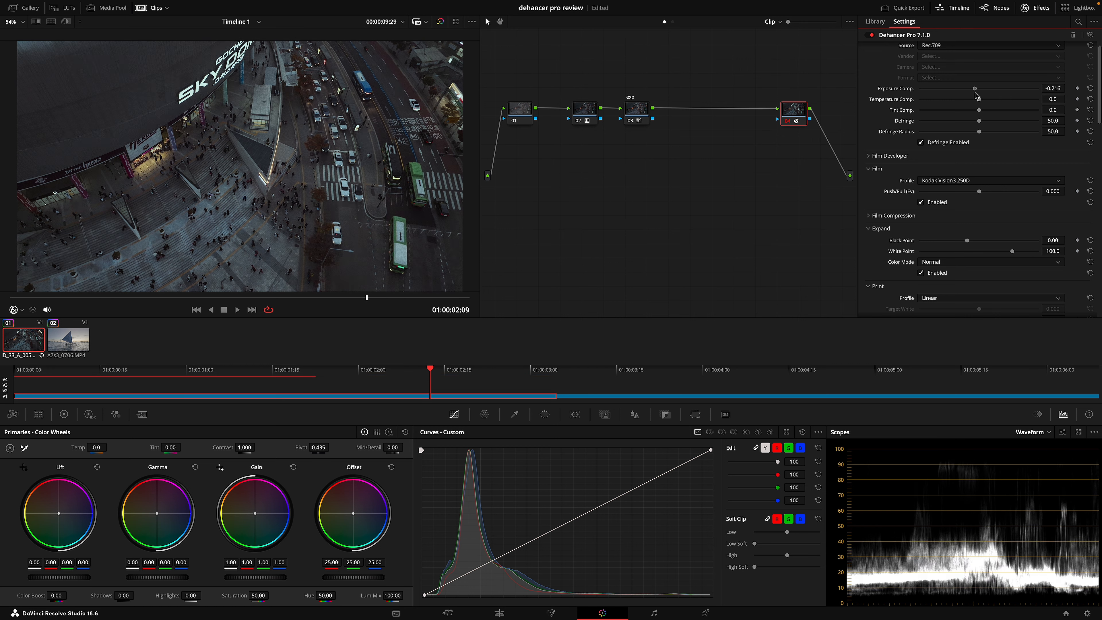
double_click(882, 91)
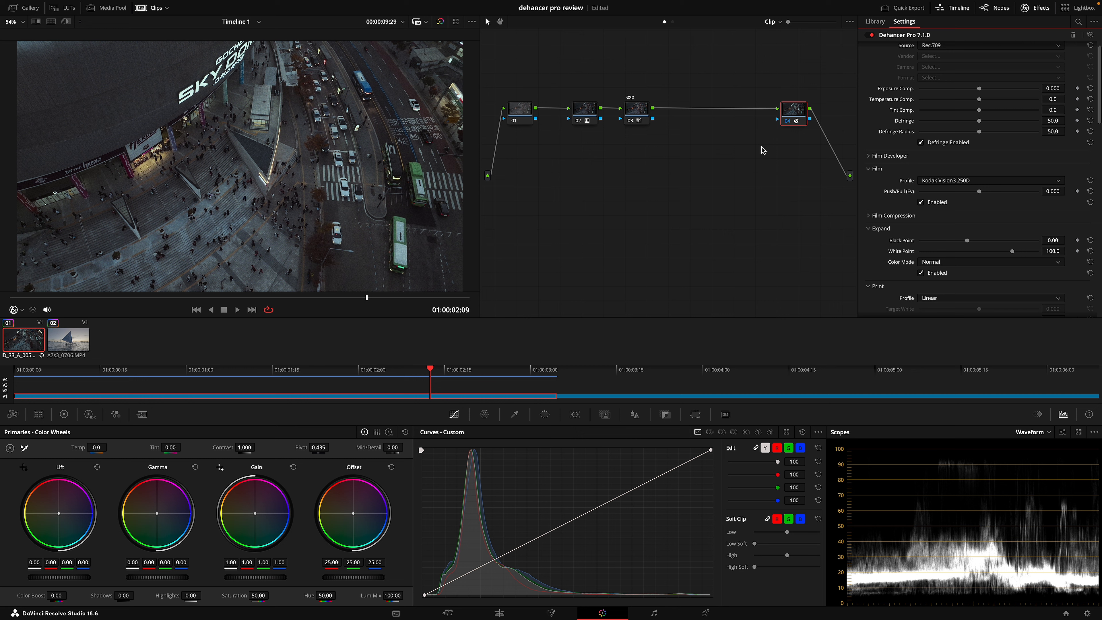
Step: Toggle the Dehancer node off and on to compare the image with and without the effect
click(793, 121)
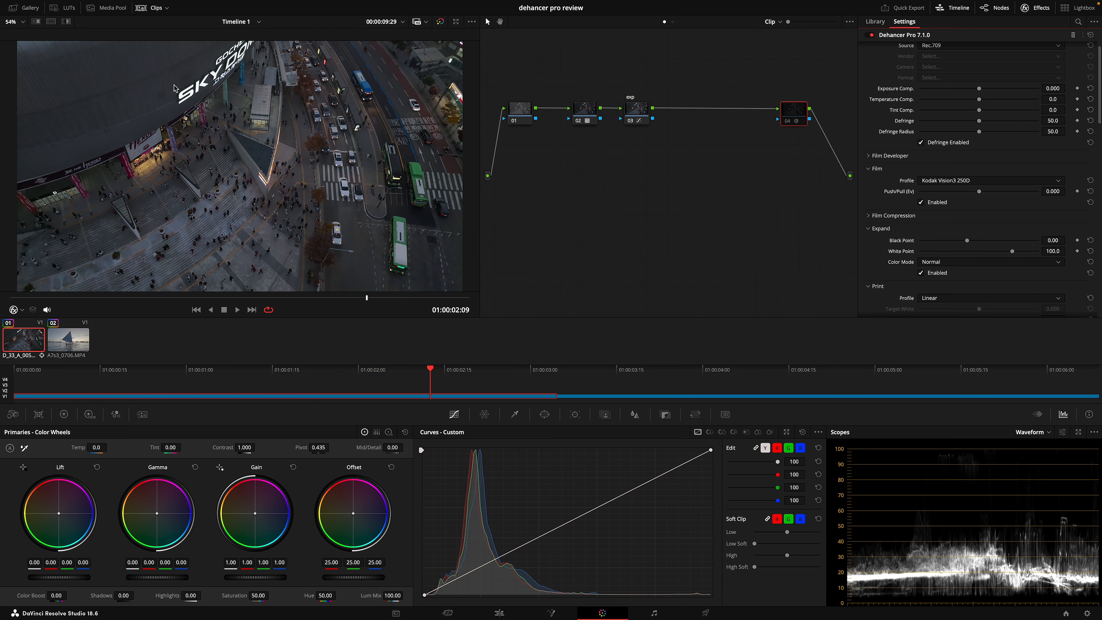
key(ctrl+d)
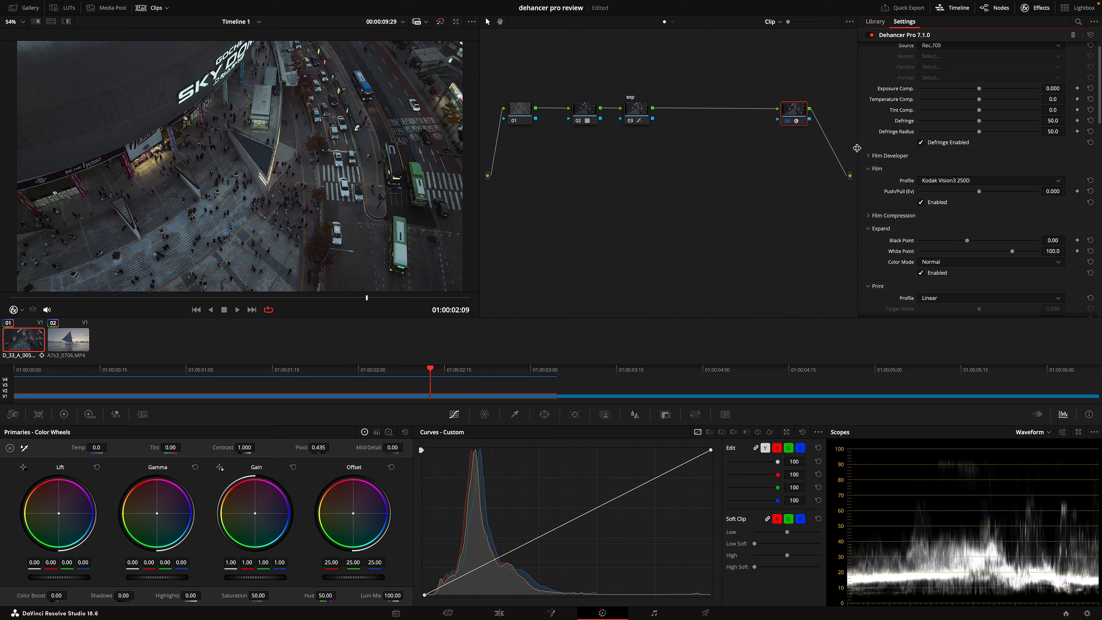
key(ctrl+d)
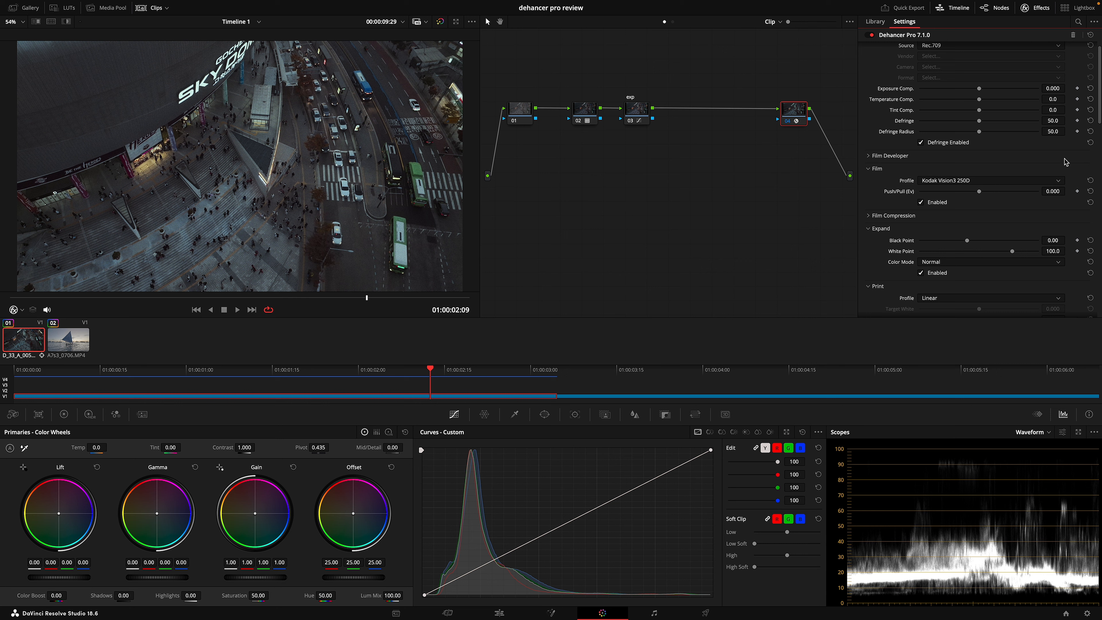
Step: Expand Dehancer's Film Developer section and enable it
click(888, 155)
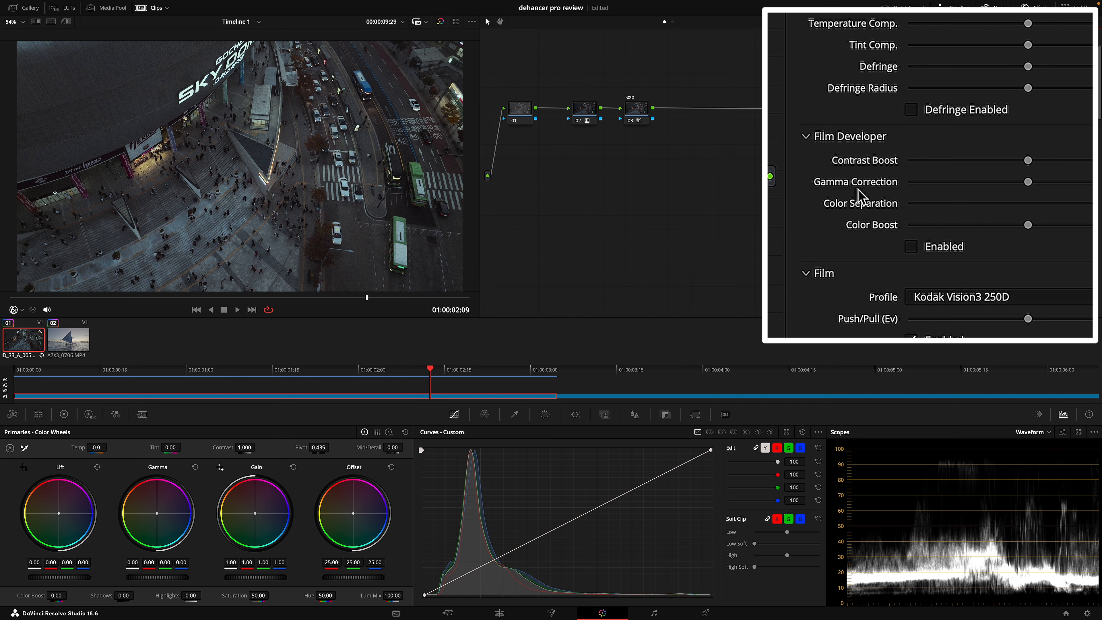
click(910, 247)
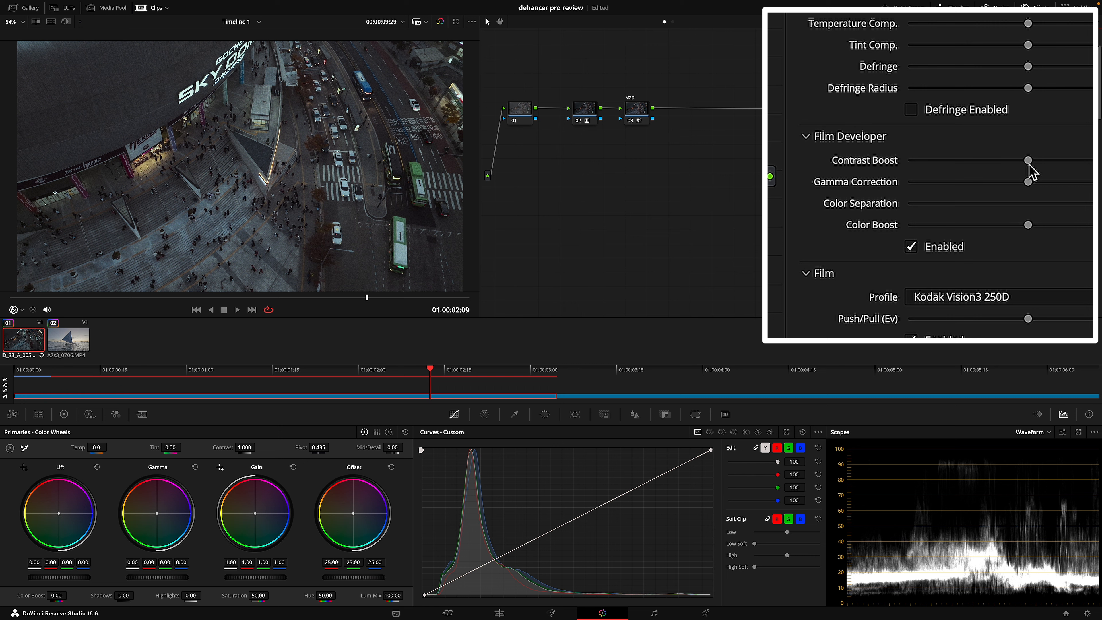
Step: Try strong and weak Contrast Boost in Film Developer, reset it to default, and try a high Color Boost
drag(1028, 164, 1083, 167)
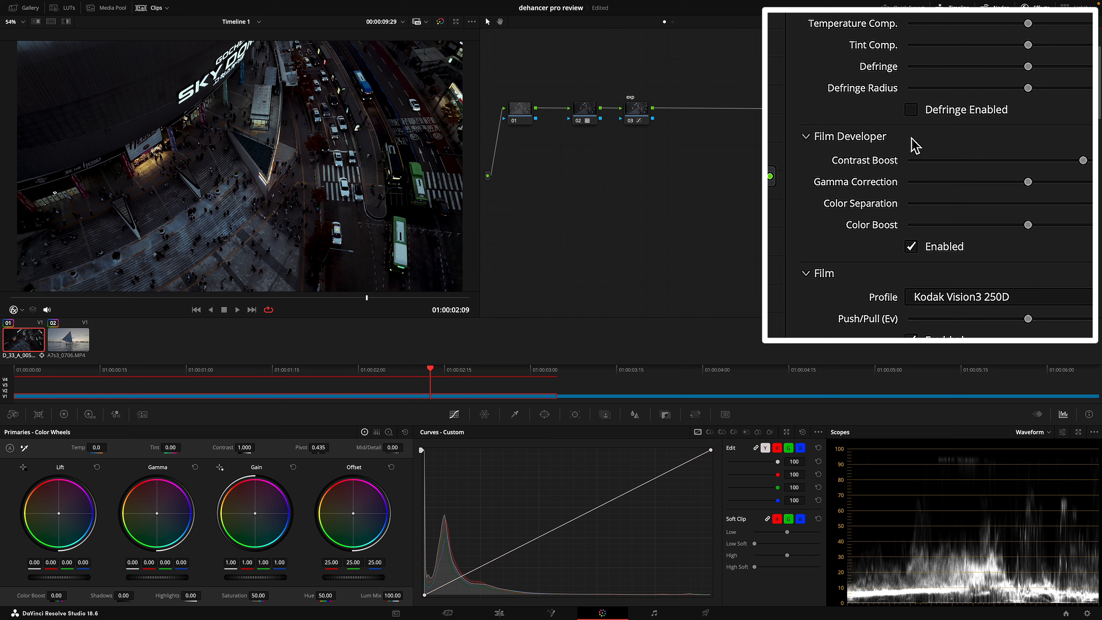
drag(1083, 163, 979, 177)
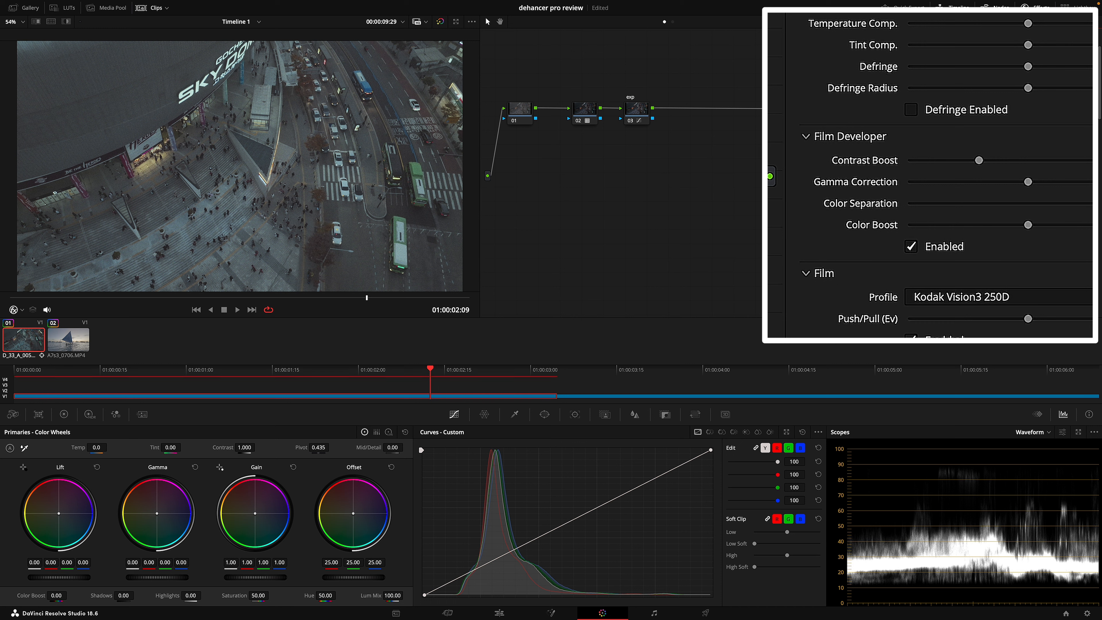
double_click(865, 162)
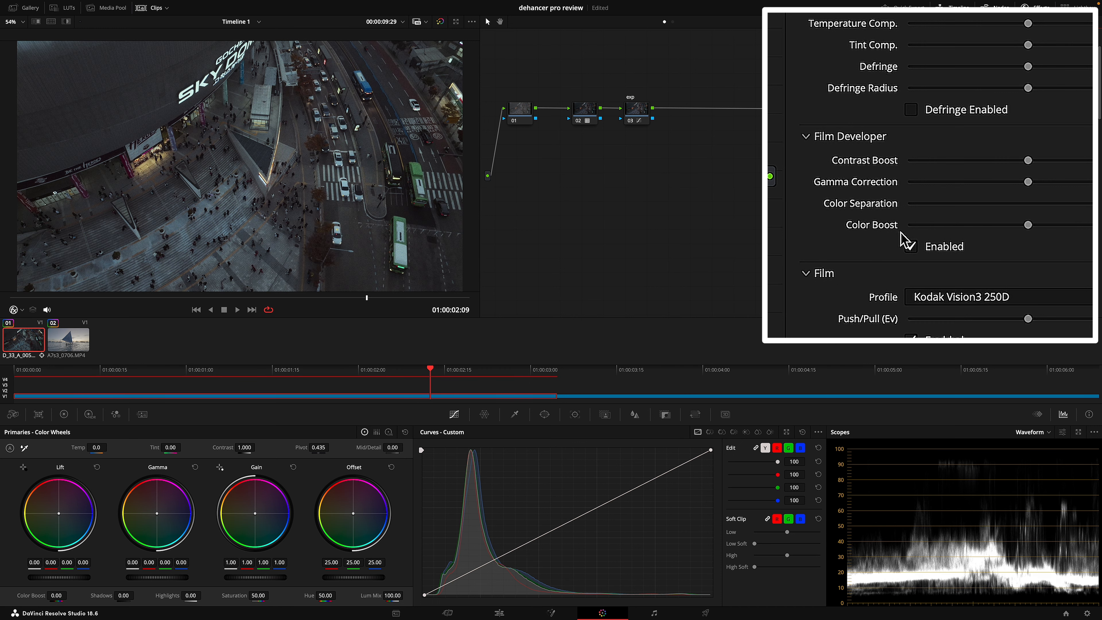
drag(1028, 225, 1091, 226)
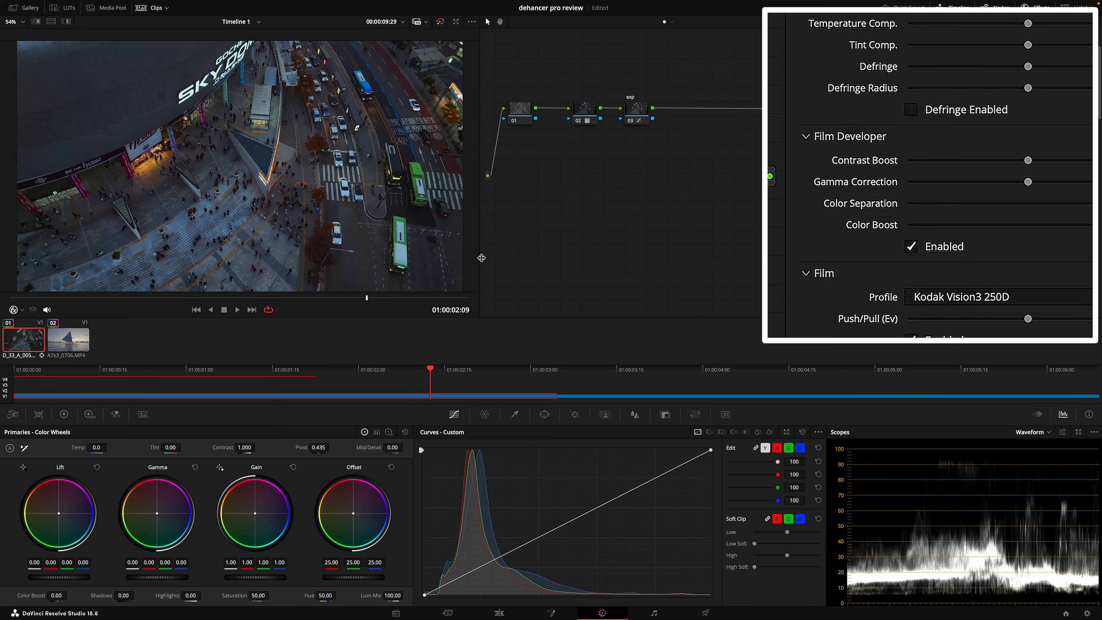
Step: Browse the available film stocks and set Dehancer's Film profile to Agfa Agfacolor 100
scroll(891, 214, down, 5)
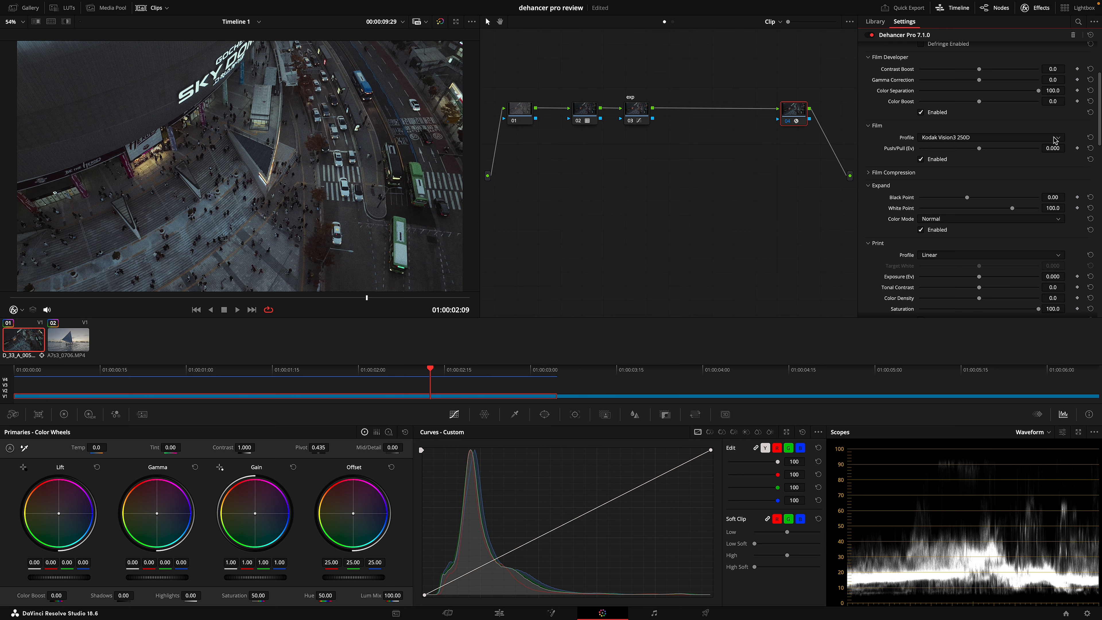
click(935, 138)
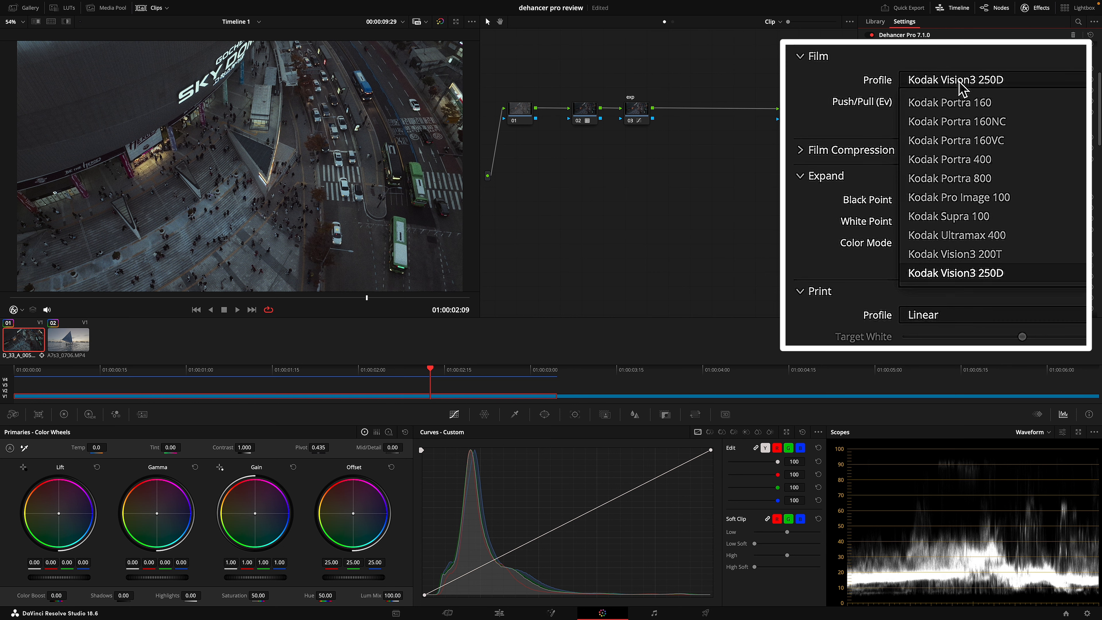
scroll(993, 186, up, 12)
scroll(993, 187, down, 11)
scroll(994, 186, down, 5)
scroll(993, 187, up, 15)
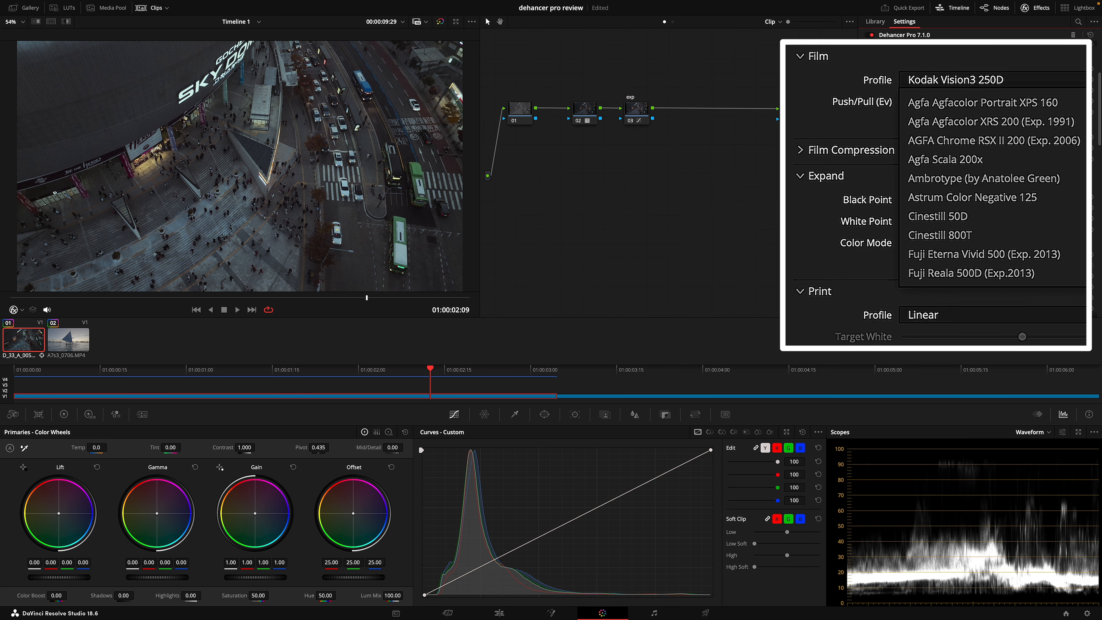
scroll(994, 187, up, 2)
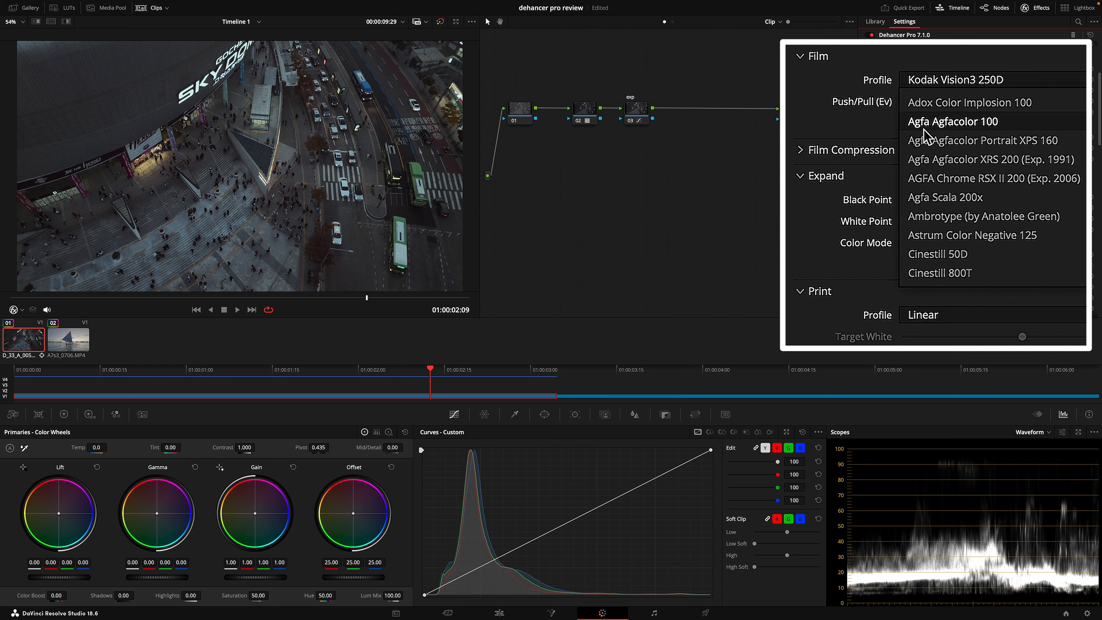
click(958, 125)
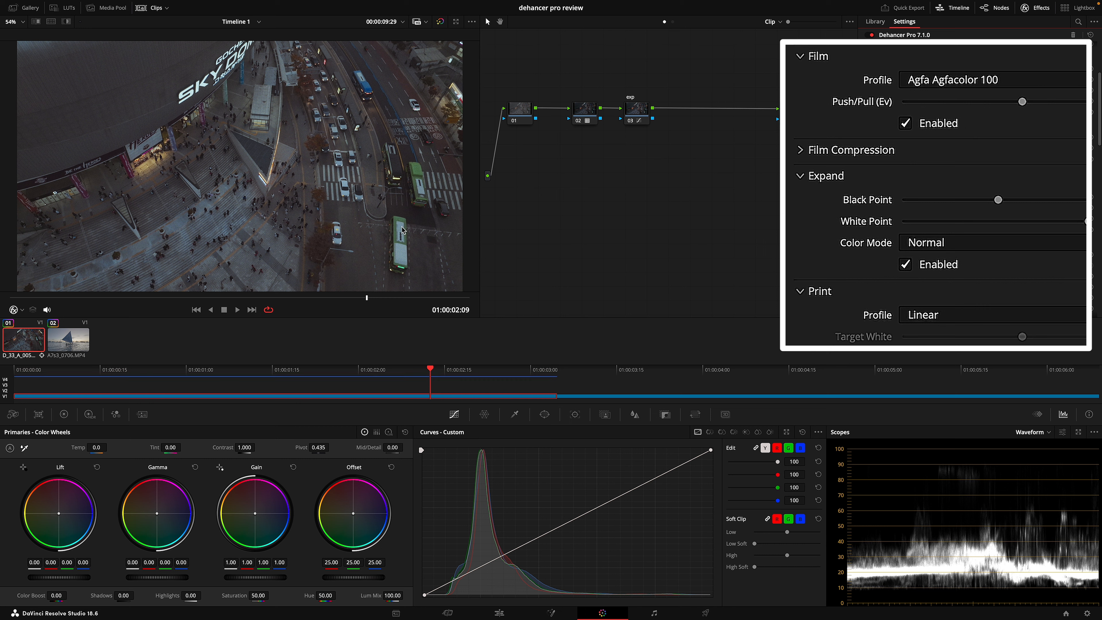
Step: Enlarge the viewer to fill the page and select Agfa Agfacolor 100 again as the Film profile
key(shift+f)
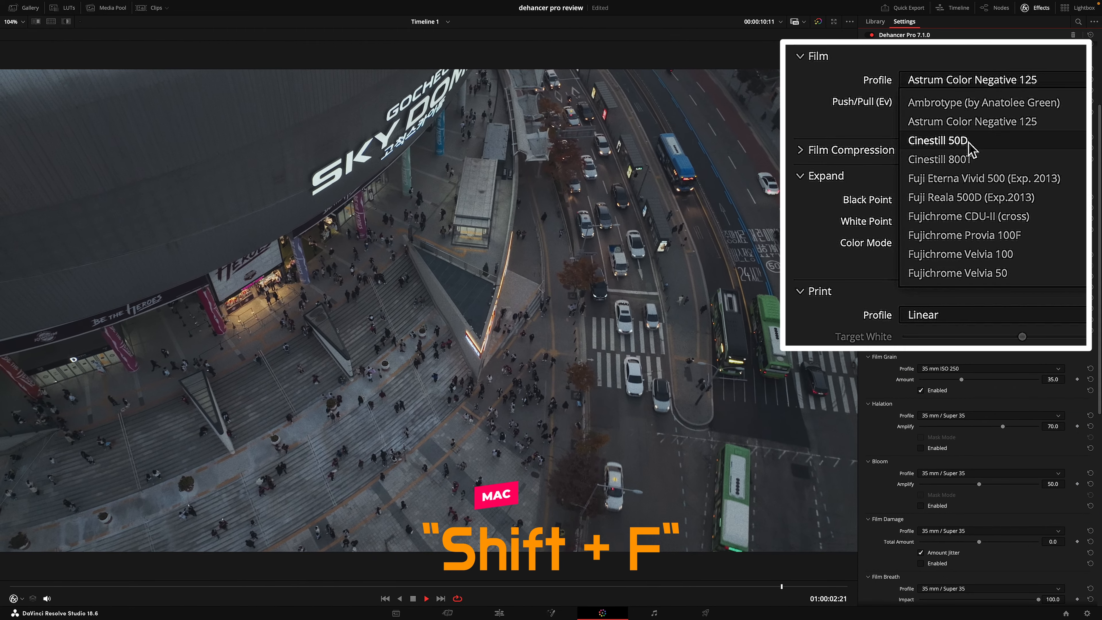
scroll(976, 149, up, 3)
scroll(1019, 143, down, 1)
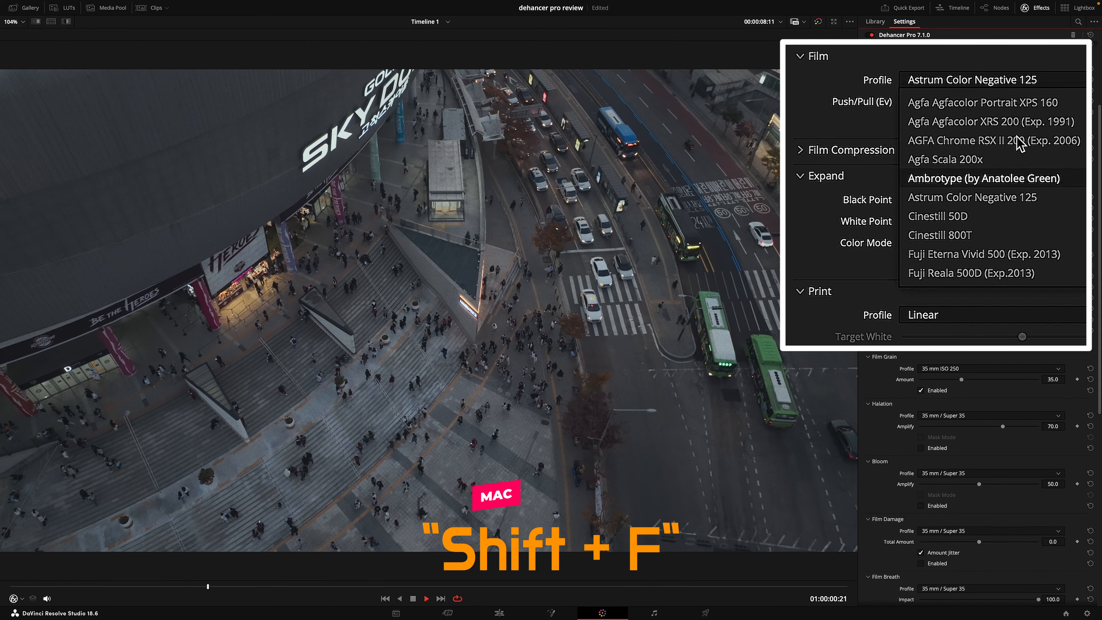
scroll(1019, 143, up, 2)
click(983, 122)
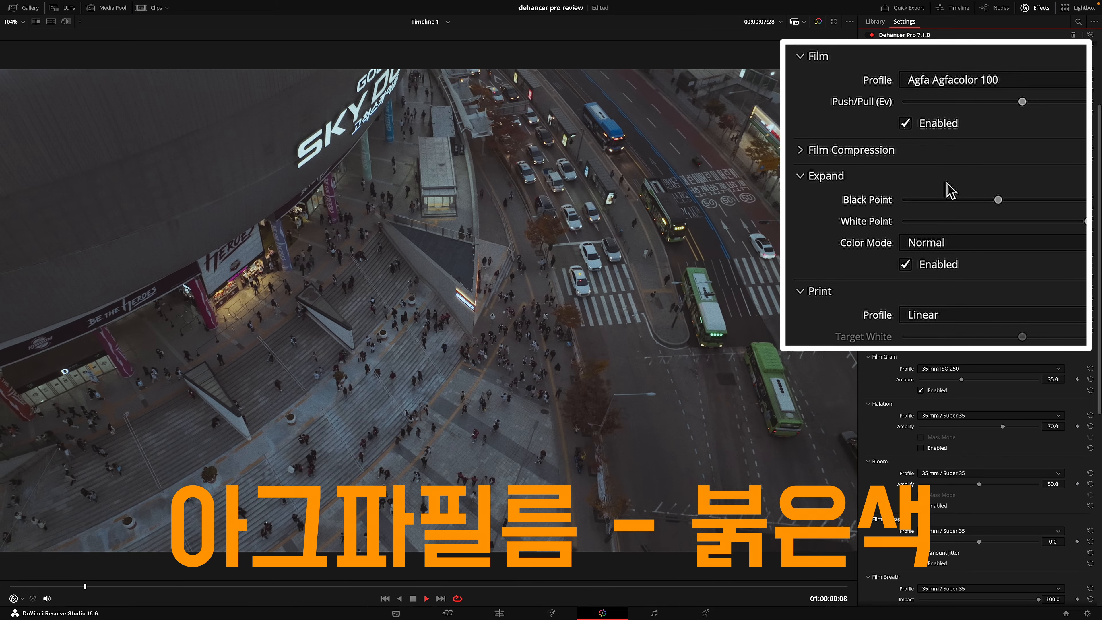
Step: Change the Film profile to Fuji Reala 500D (Exp.2013)
click(955, 80)
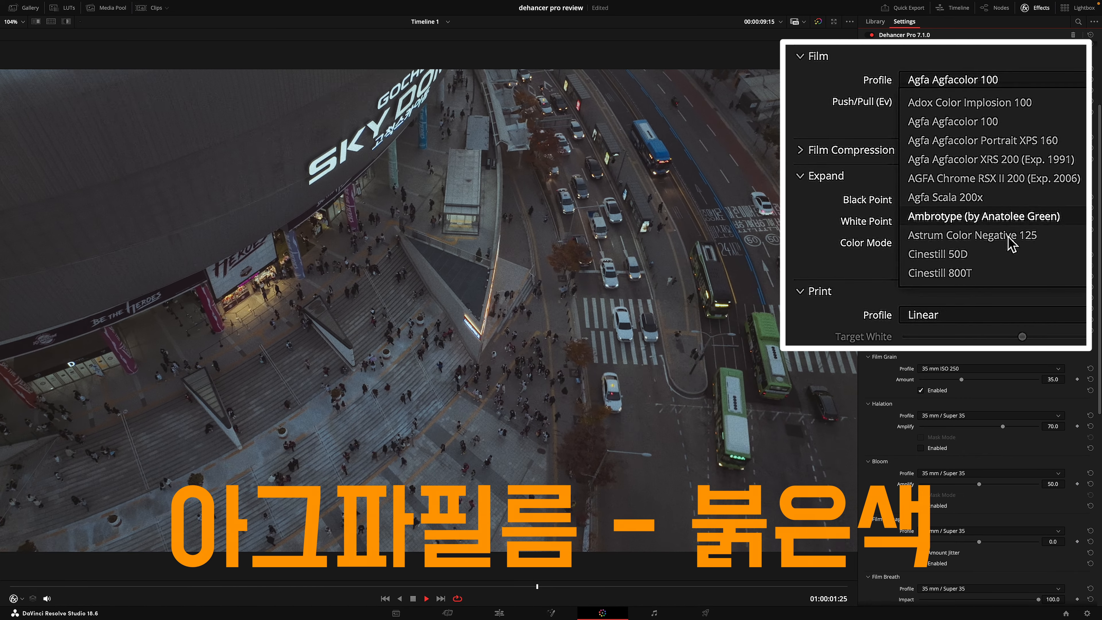
scroll(1017, 252, down, 5)
scroll(1019, 256, up, 4)
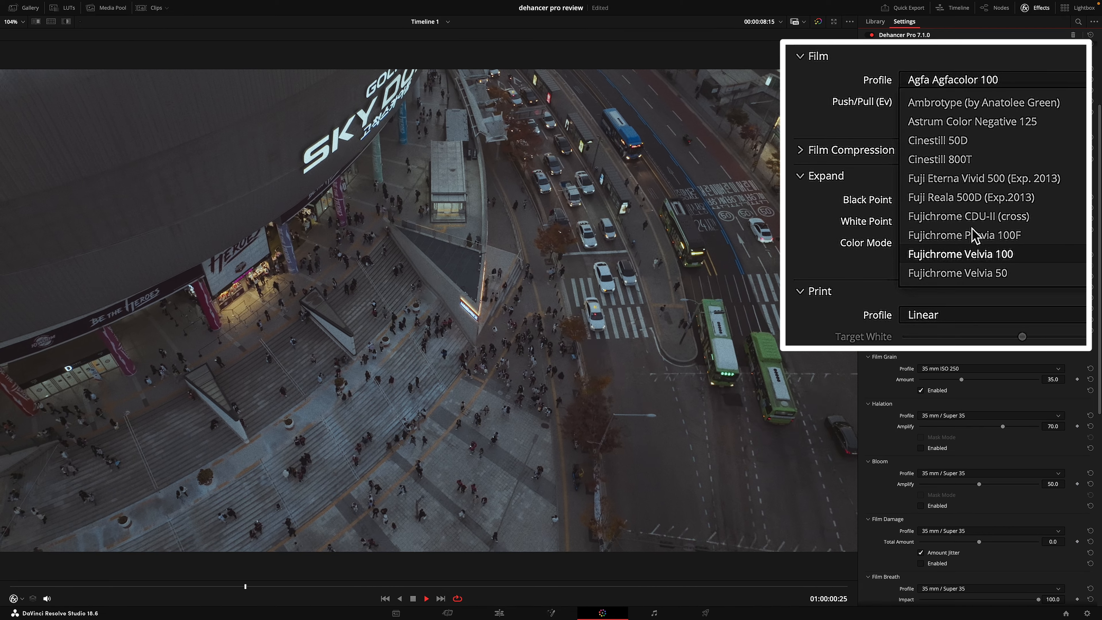
click(976, 198)
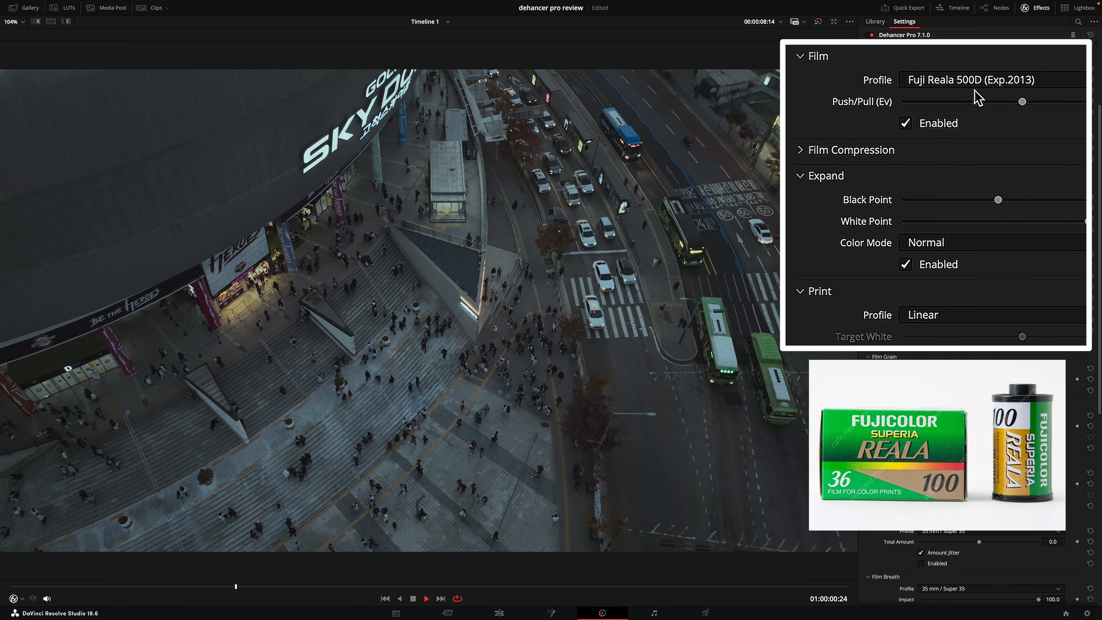
Step: Switch the Film emulation off and back on to compare the look, and change the Film profile to Cinestill 50D
click(905, 123)
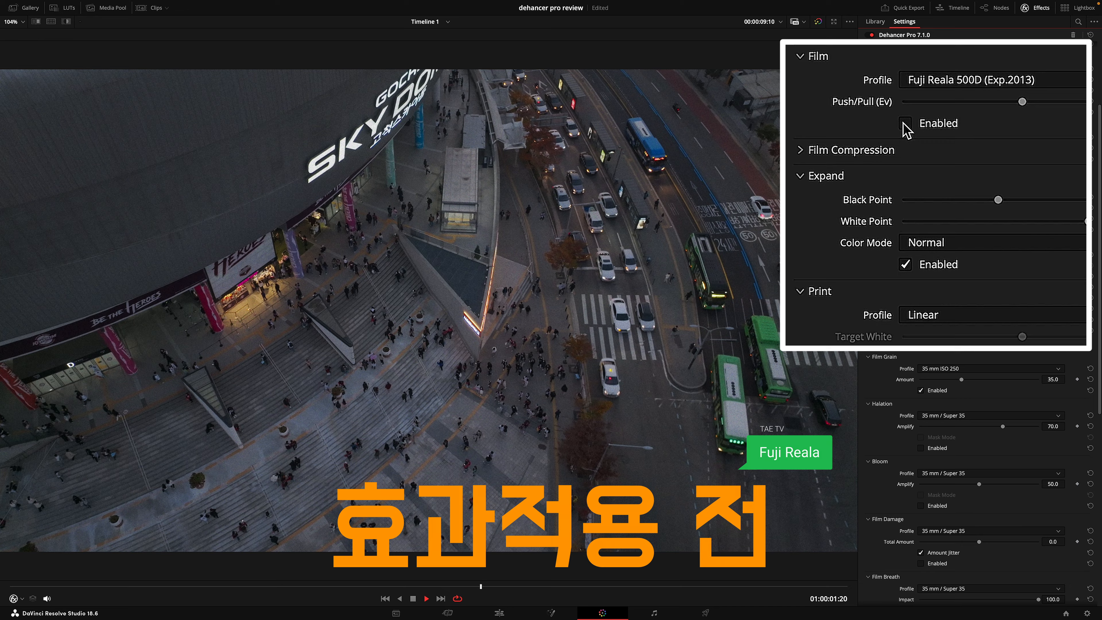
click(904, 123)
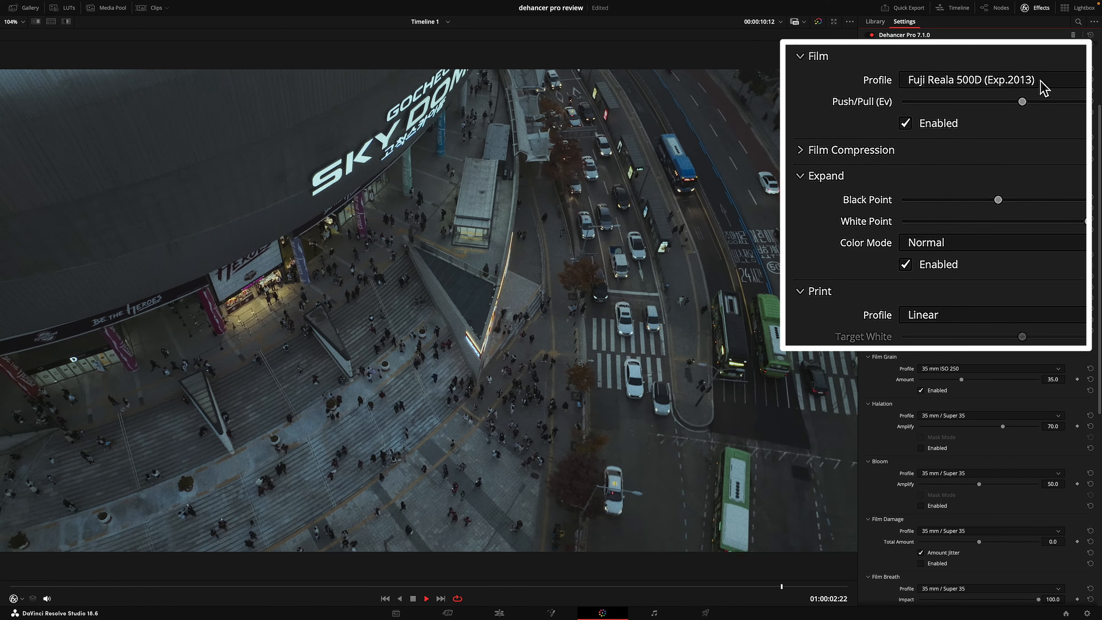
click(1043, 88)
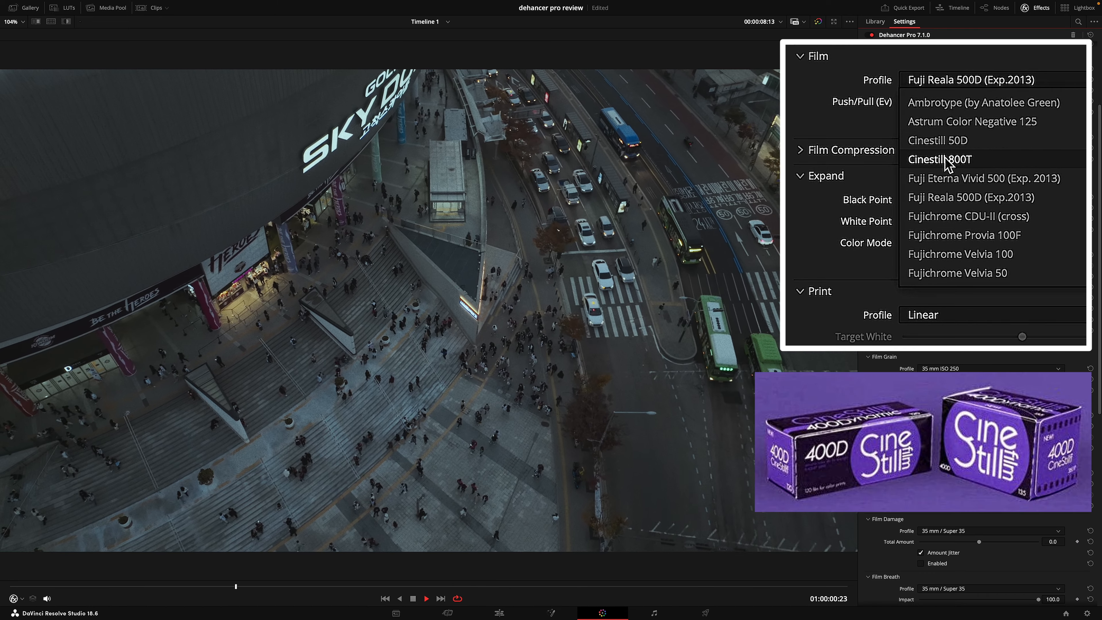
click(963, 140)
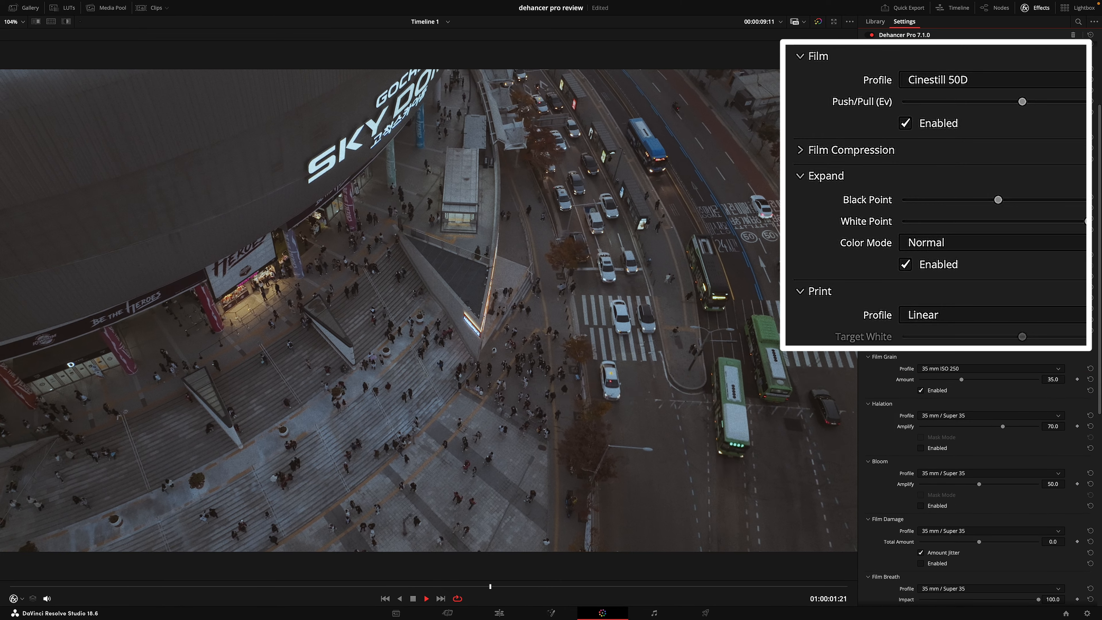
Step: Try the Fujichrome CDU-II (cross) and Fujichrome Provia 100F film profiles on the clip
click(964, 80)
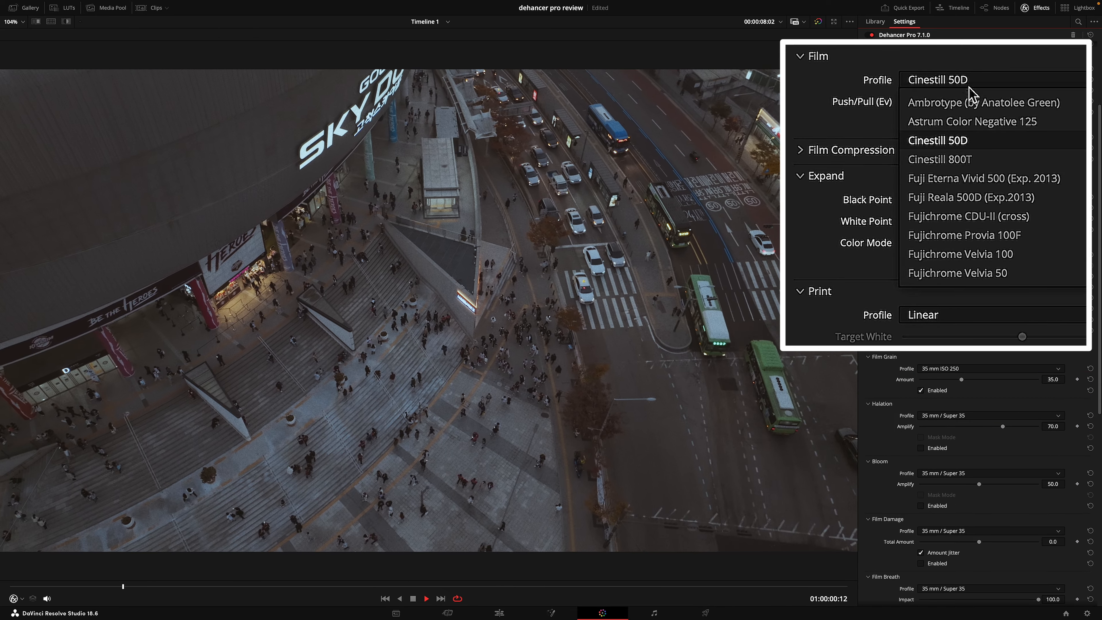
click(993, 216)
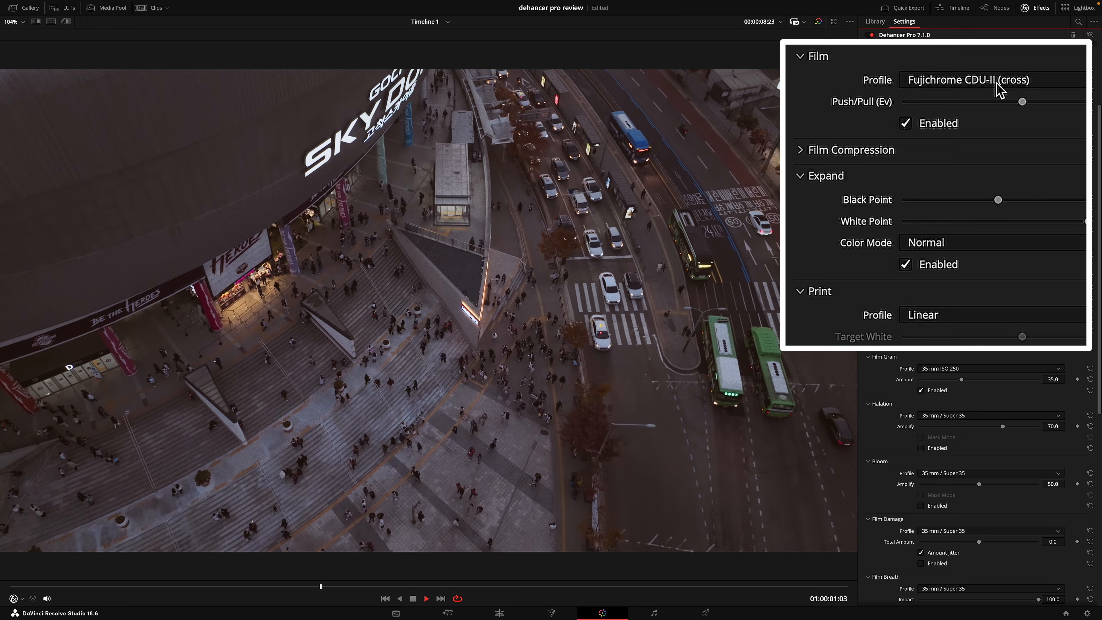
click(996, 86)
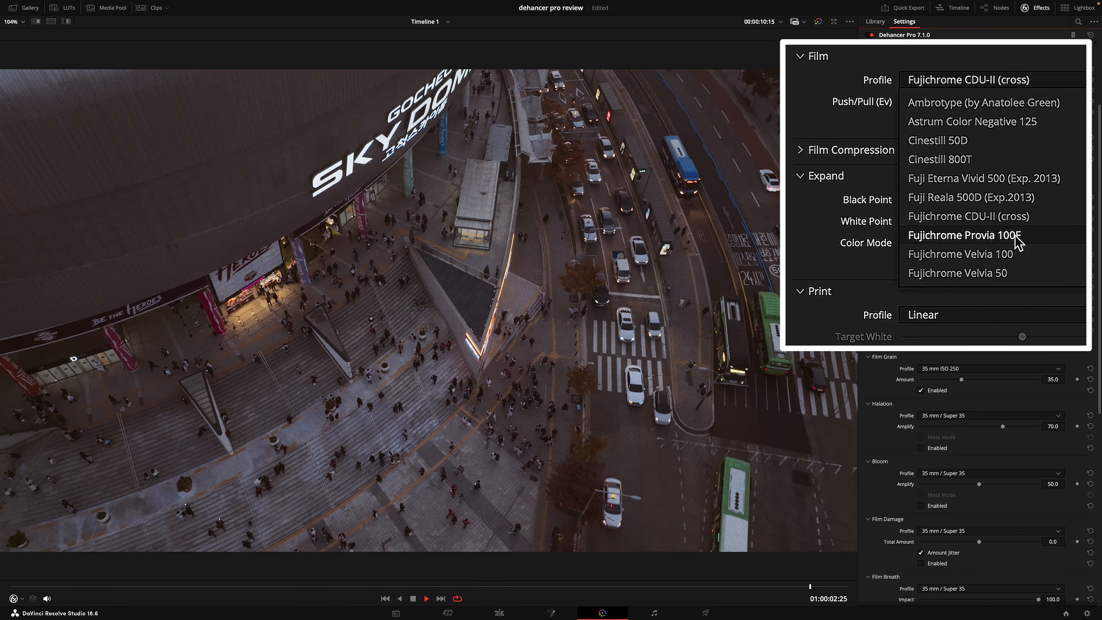
click(1016, 239)
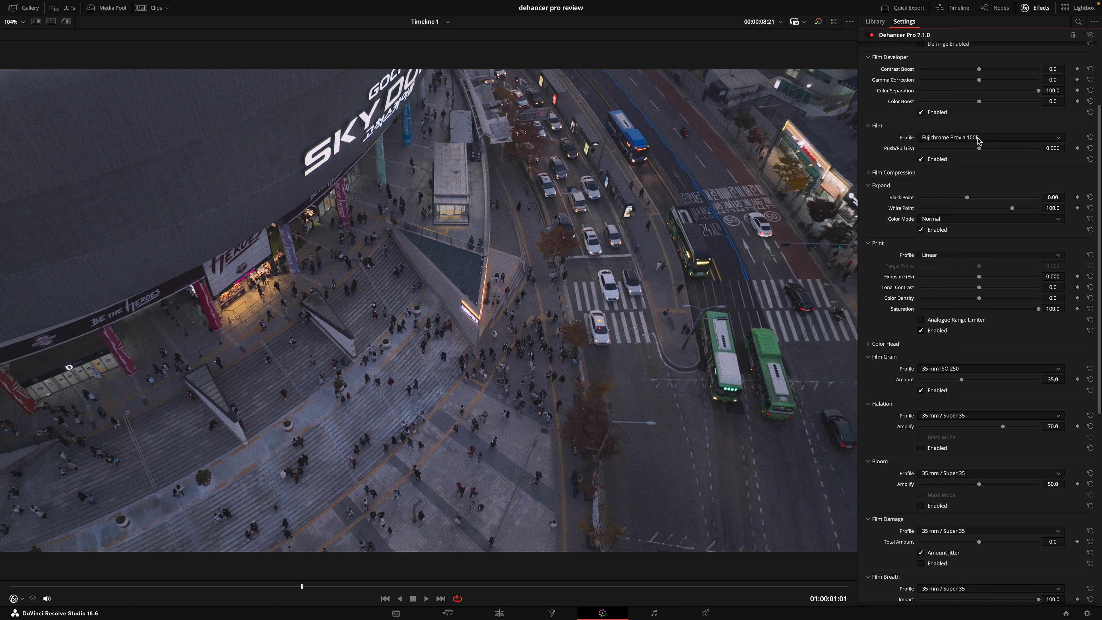
Step: Try the Fujichrome Velvia 100 and Fujichrome Velvia 50 film profiles on the clip
click(994, 138)
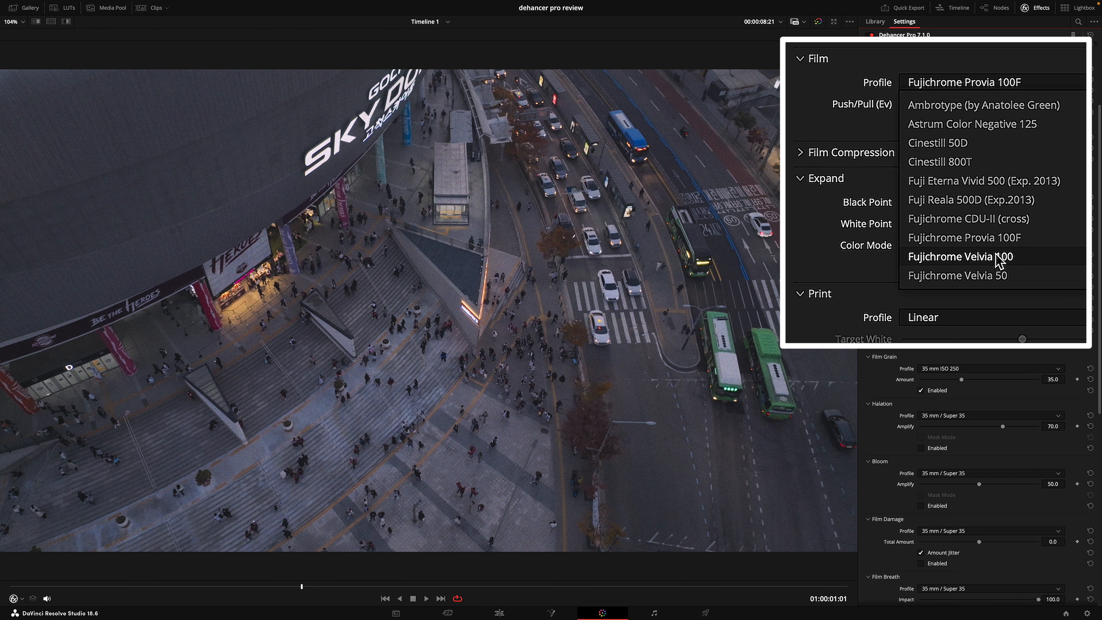
click(1000, 259)
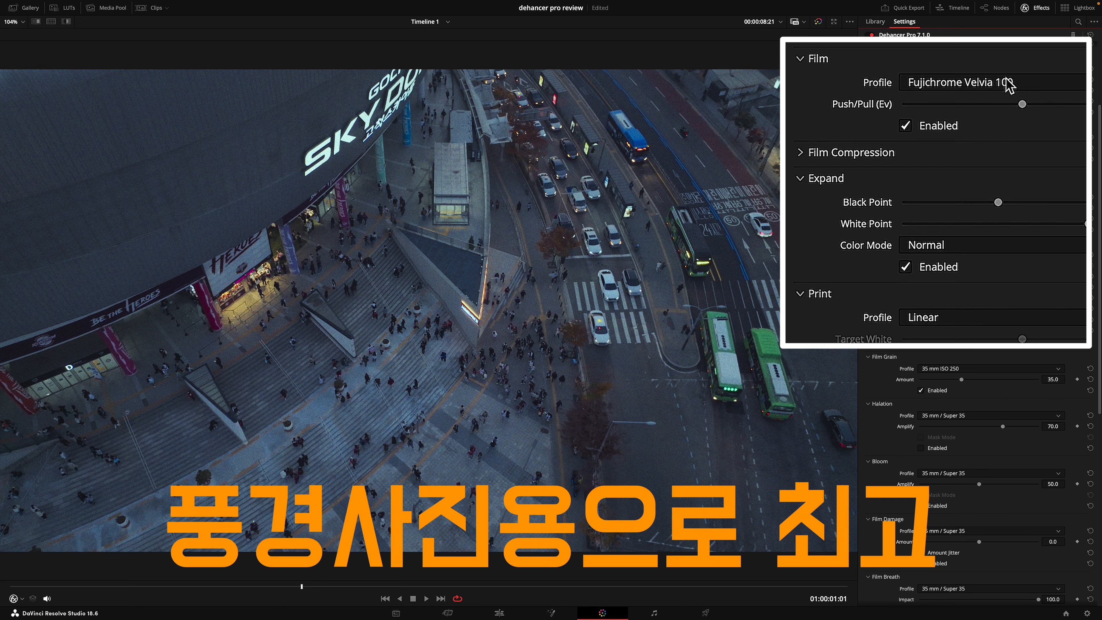
click(1010, 85)
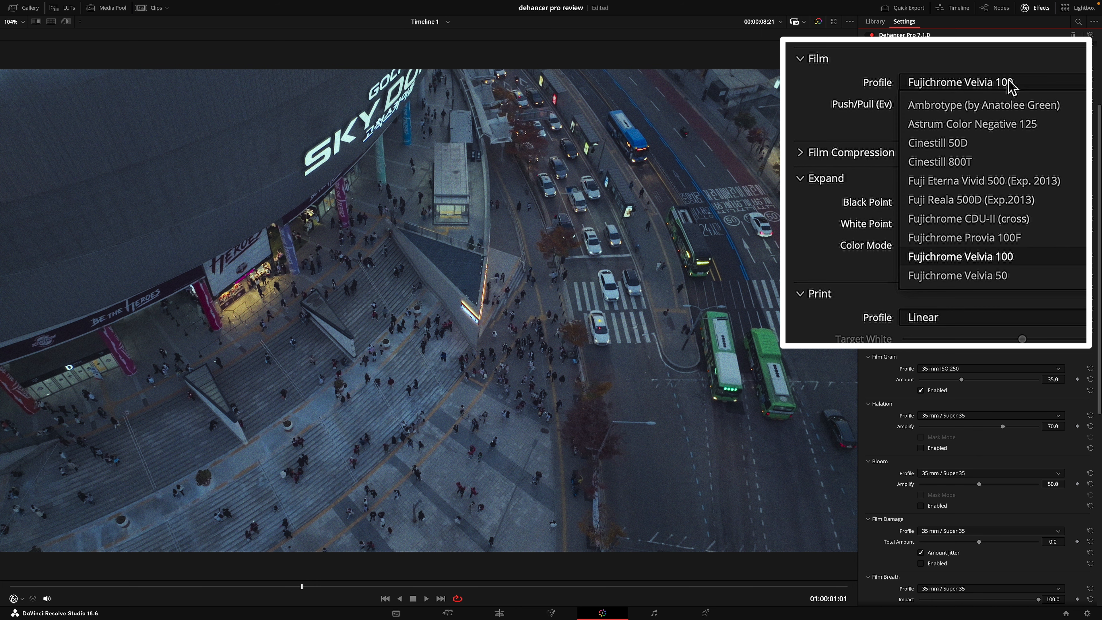
click(954, 273)
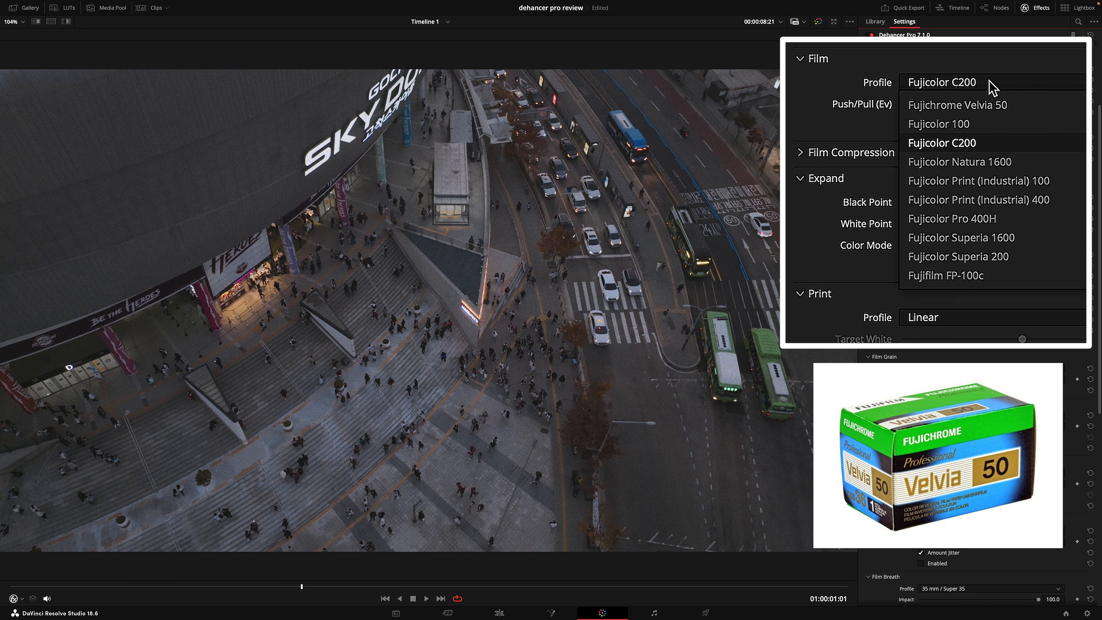
Step: Try the high-speed Fujicolor Natura 1600 and Fujicolor Superia 1600 film profiles
click(968, 163)
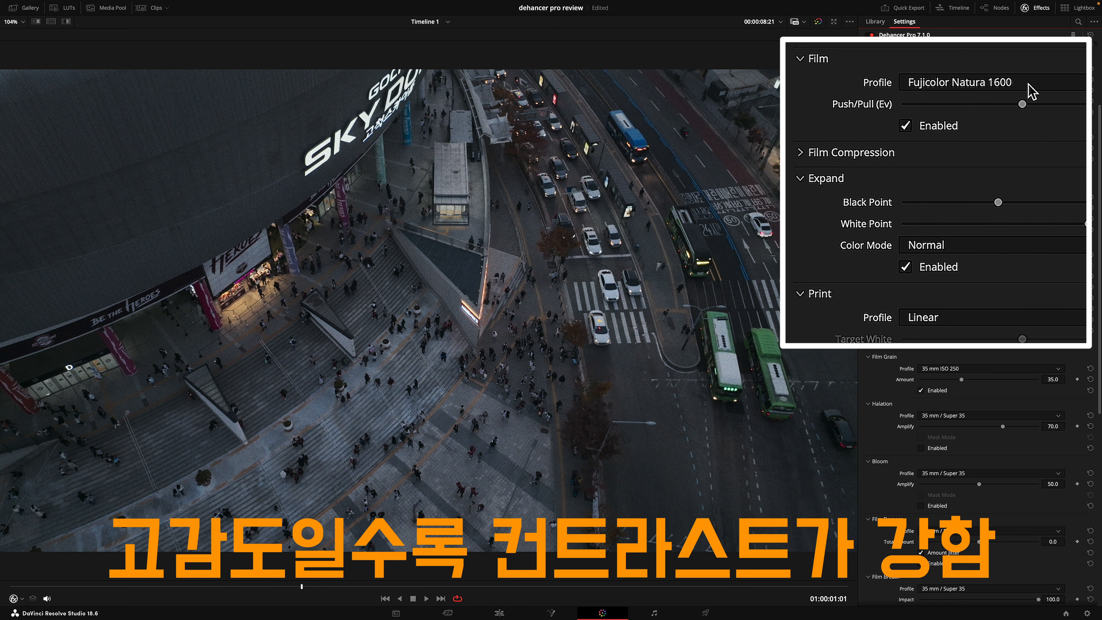
click(1034, 91)
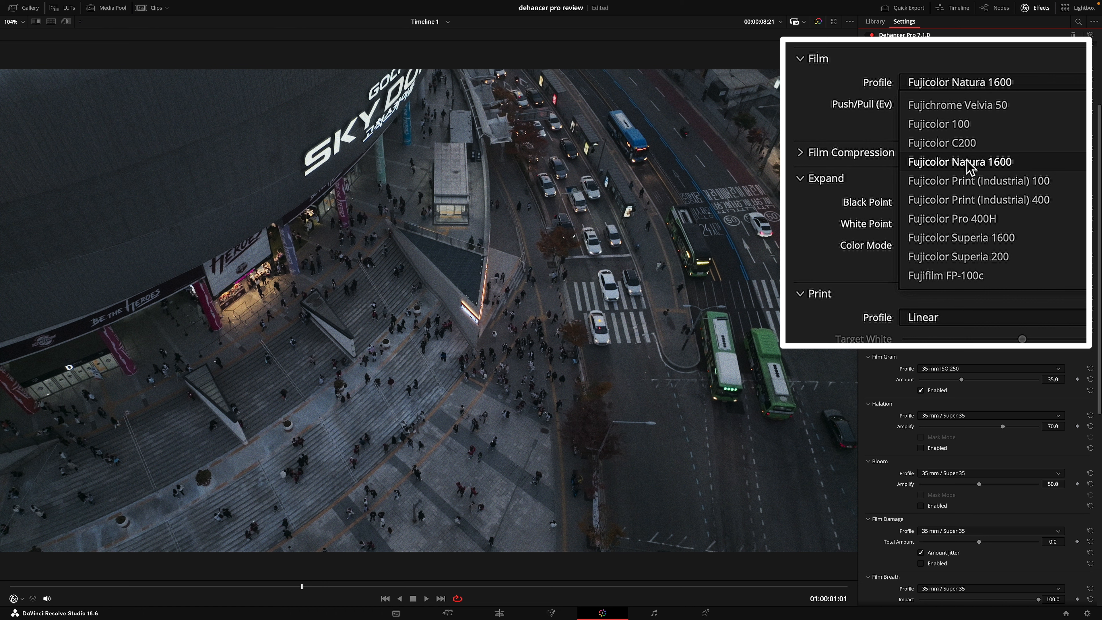
click(982, 245)
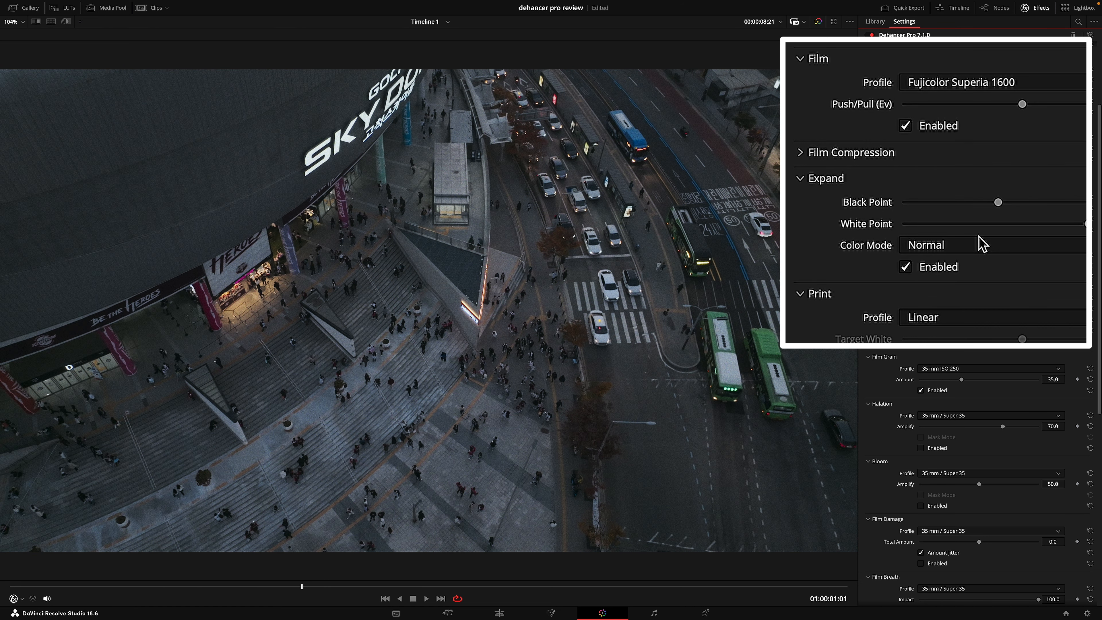
Step: Try the black-and-white film profiles Fujifilm Neopan Acros 100, Ilford HP5 Plus 400 and Ilford XP2 Super 400
click(1012, 86)
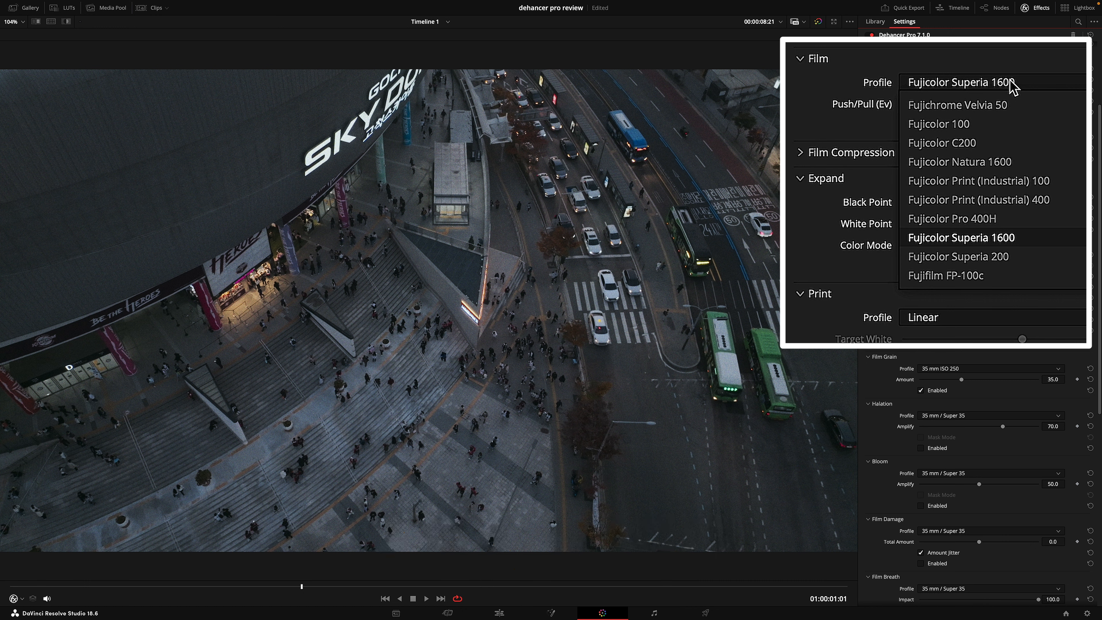
scroll(954, 243, down, 2)
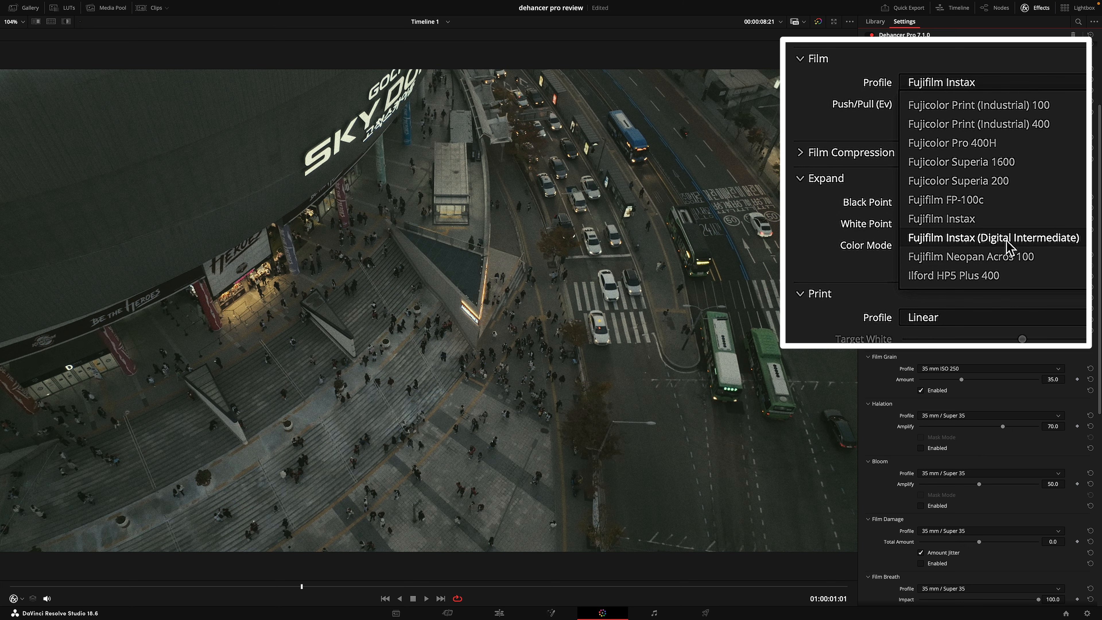
click(985, 266)
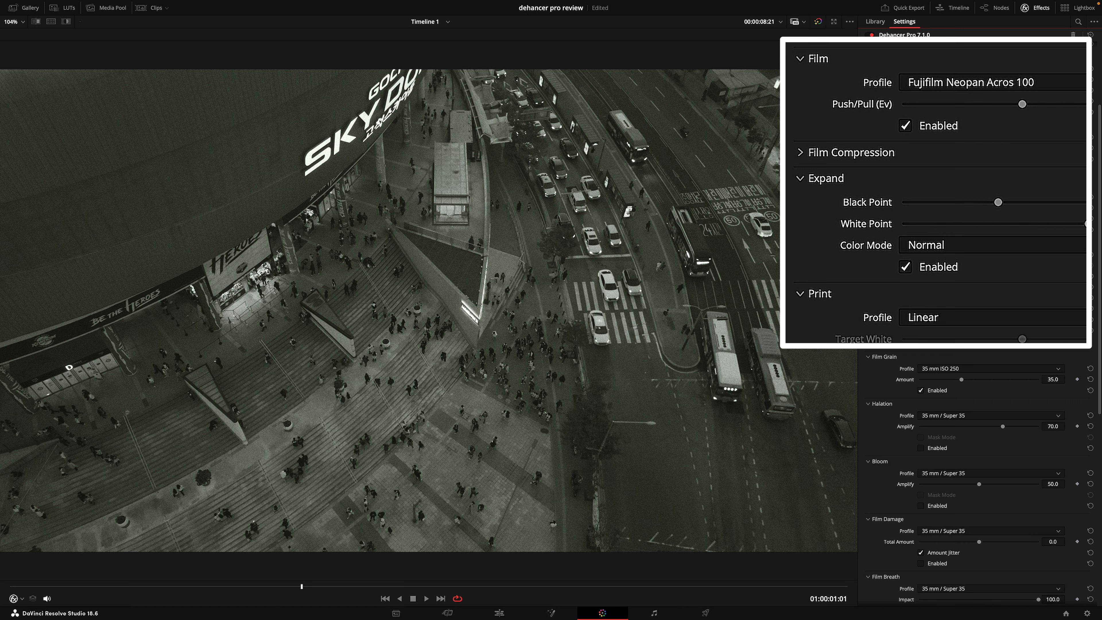
click(1049, 88)
scroll(1066, 163, down, 3)
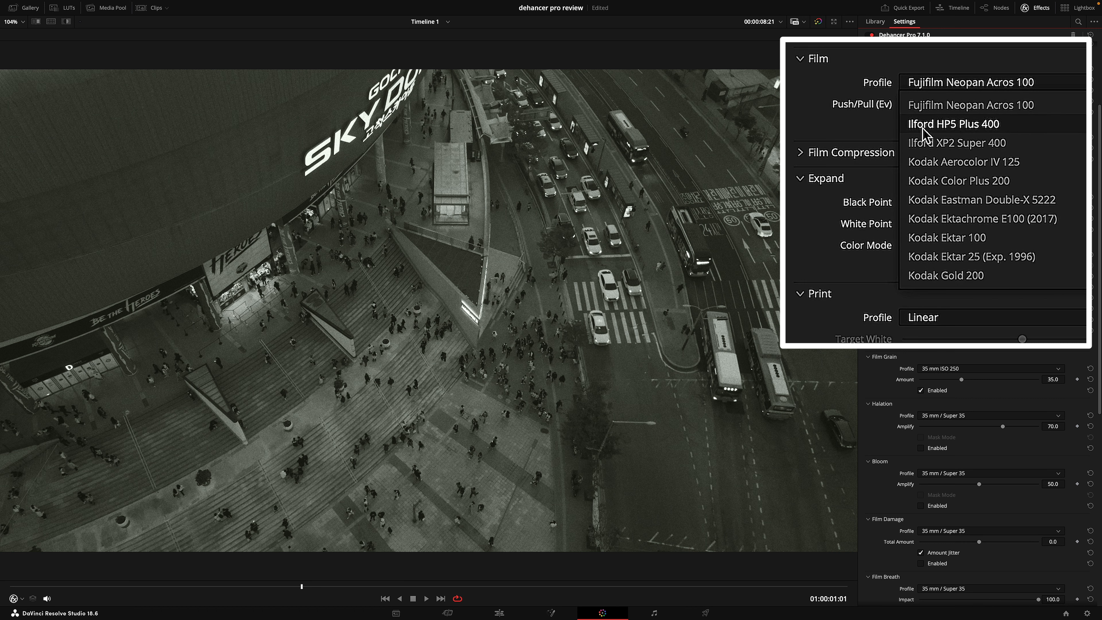
click(975, 127)
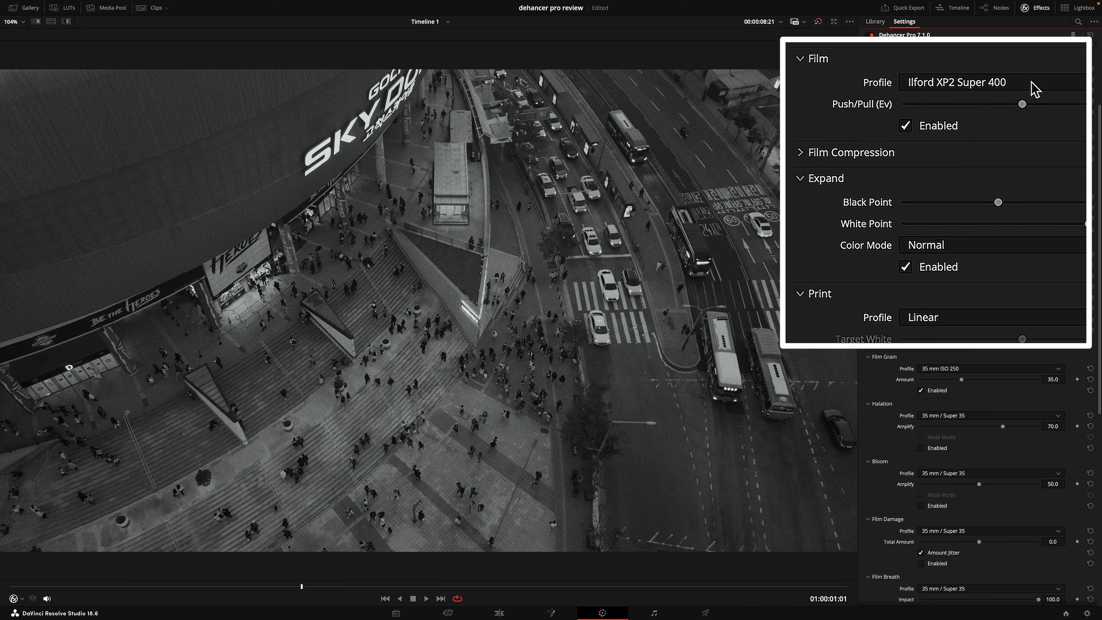
Step: Change the Film profile to Kodak Aerocolor IV 125 and play the clip to review the look
click(1035, 89)
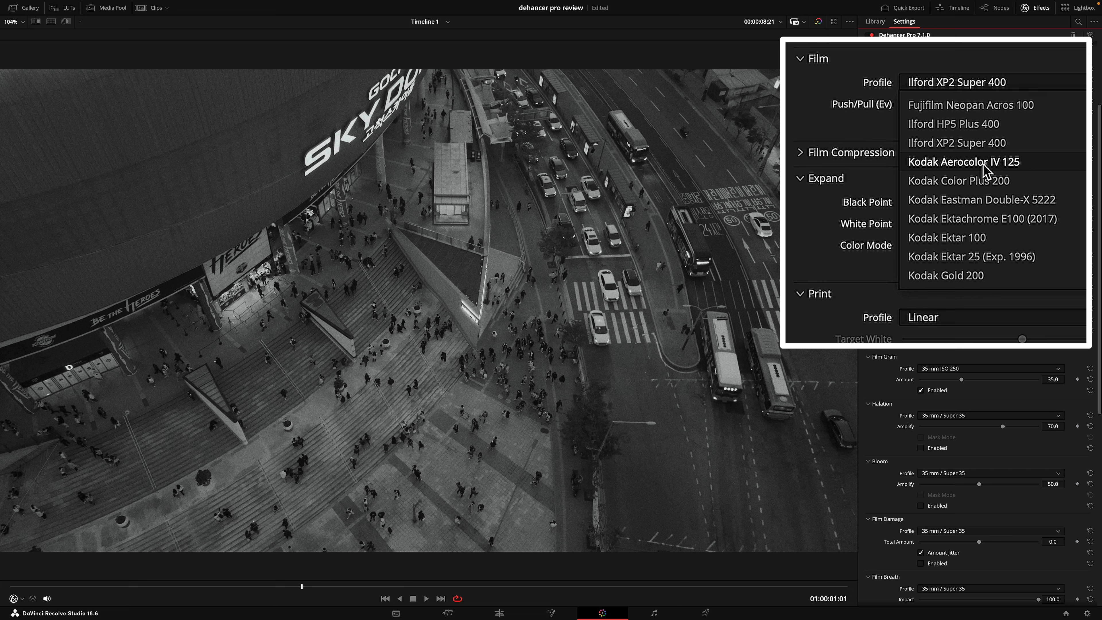
click(962, 168)
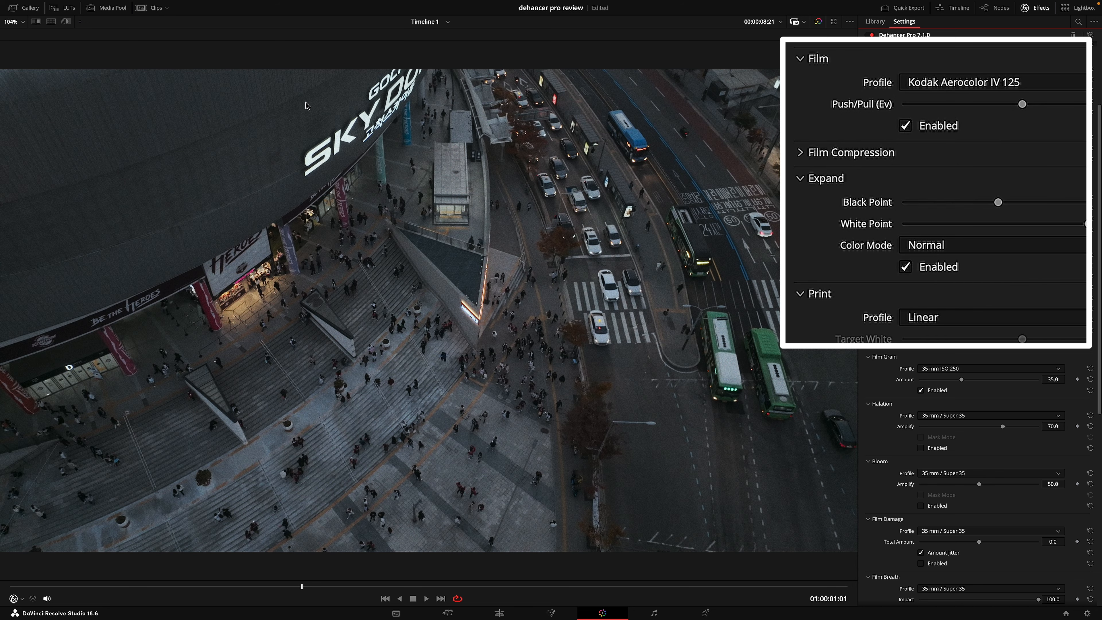
key(space)
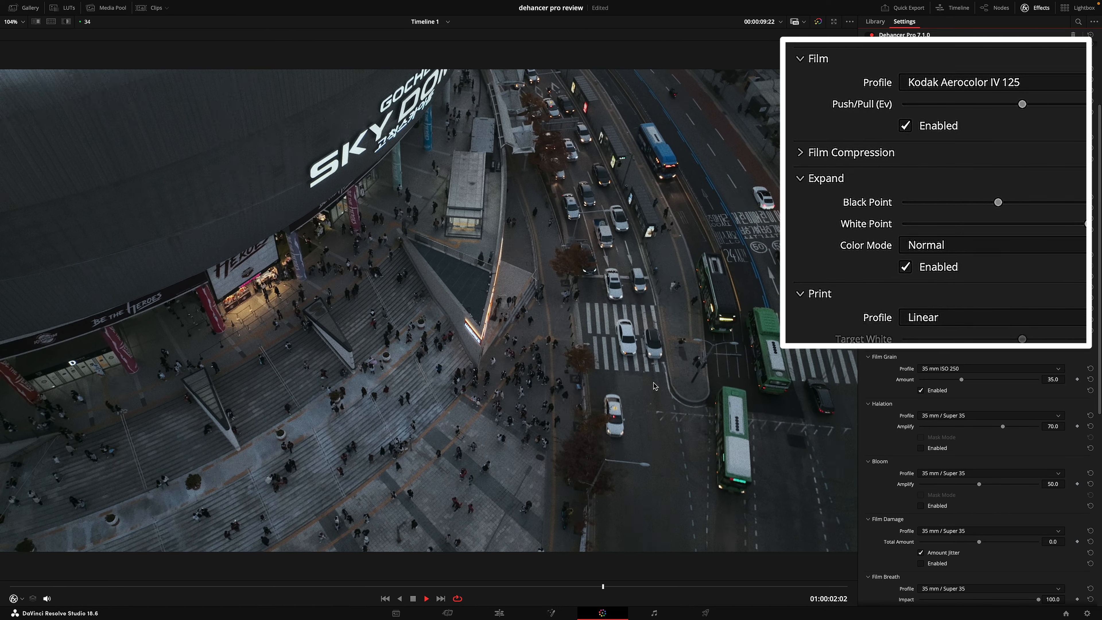
key(space)
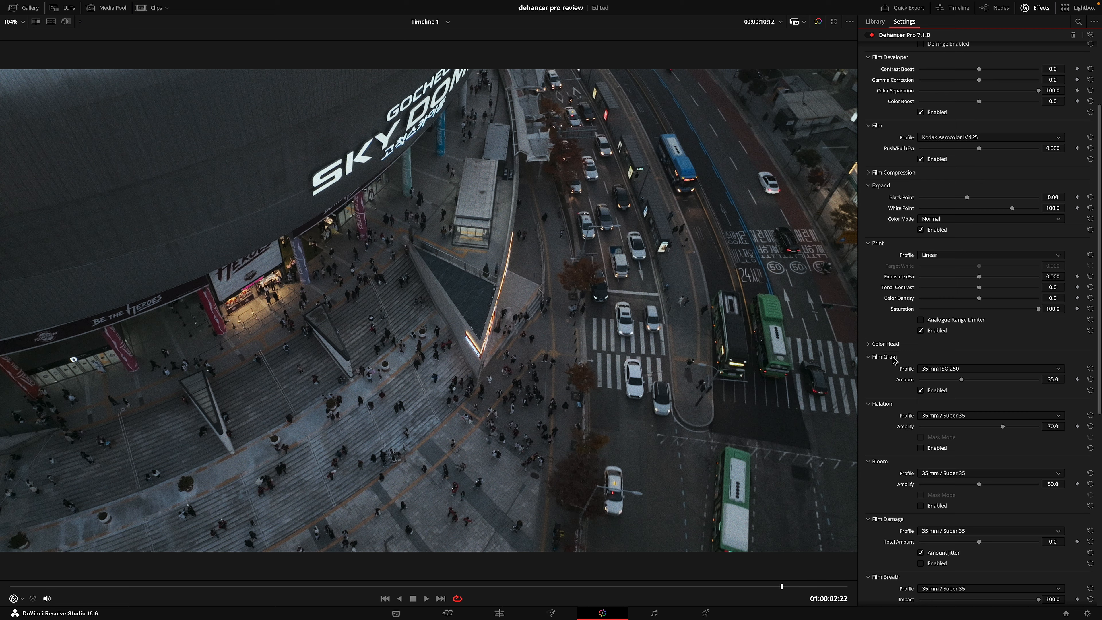
Step: Disable the Film Grain effect and play the clip without it
click(930, 400)
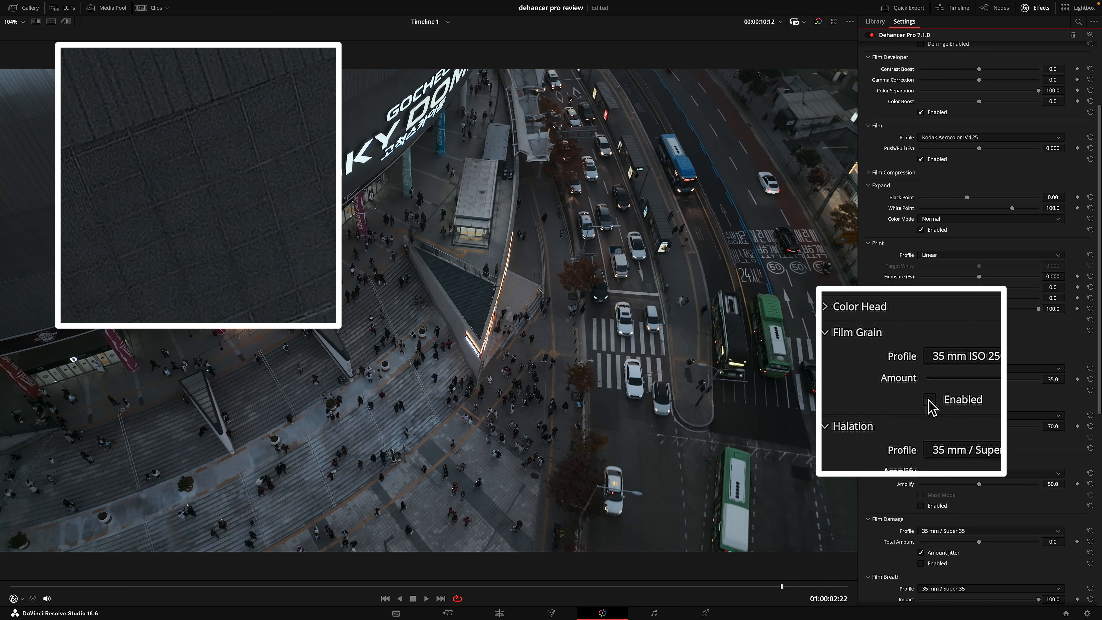
key(space)
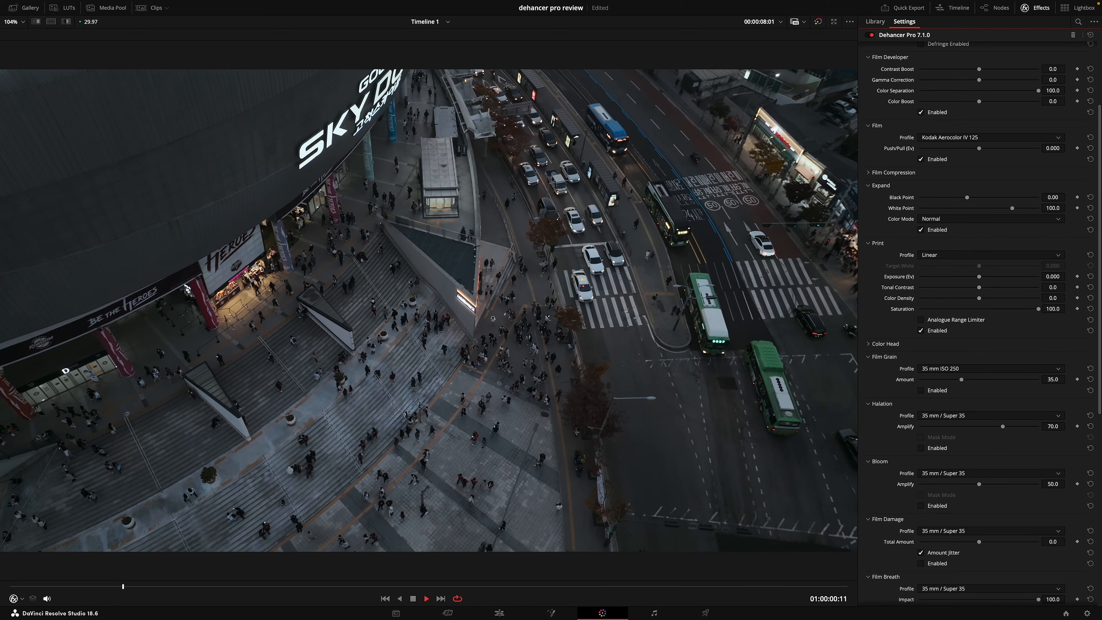
key(space)
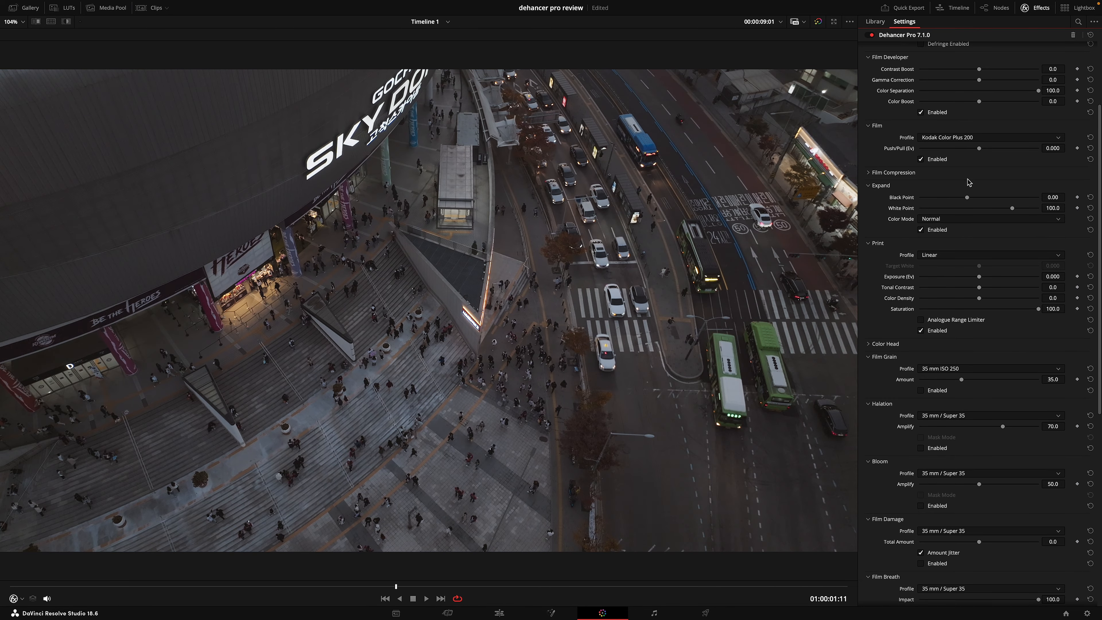
Step: Try the Kodak Ektachrome E100 (2017) and Kodak Gold 200 film profiles on the clip
click(970, 139)
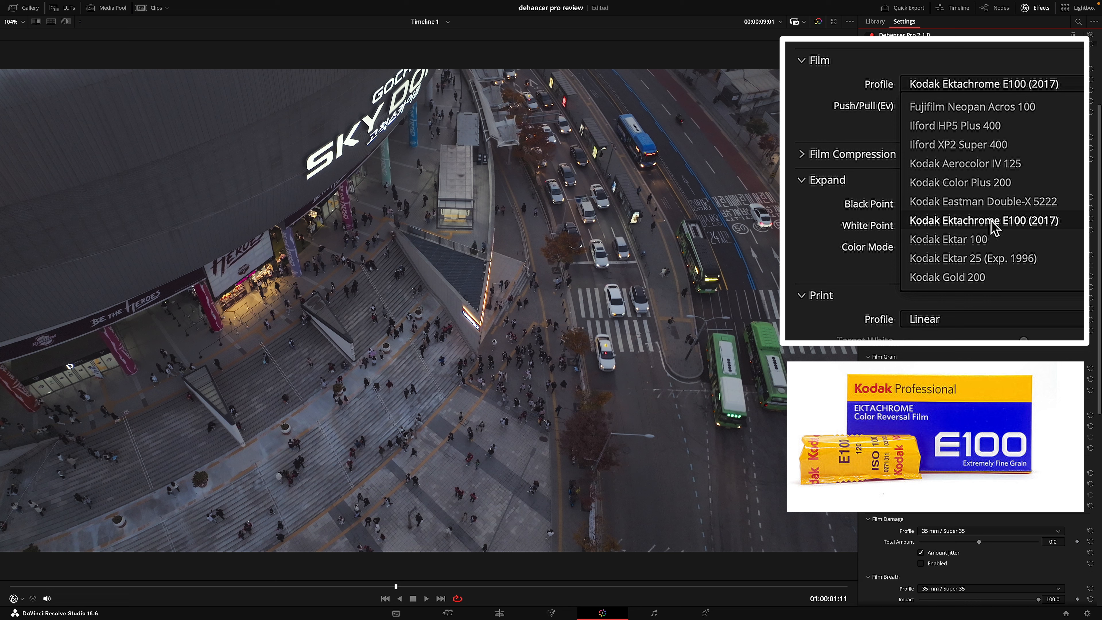
click(993, 227)
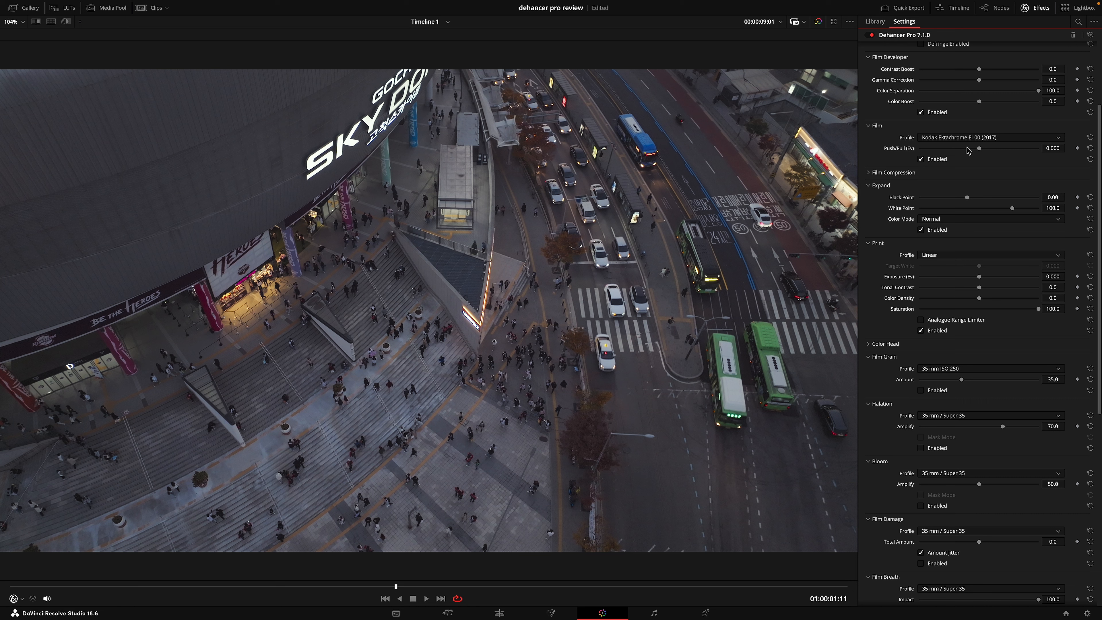
click(984, 139)
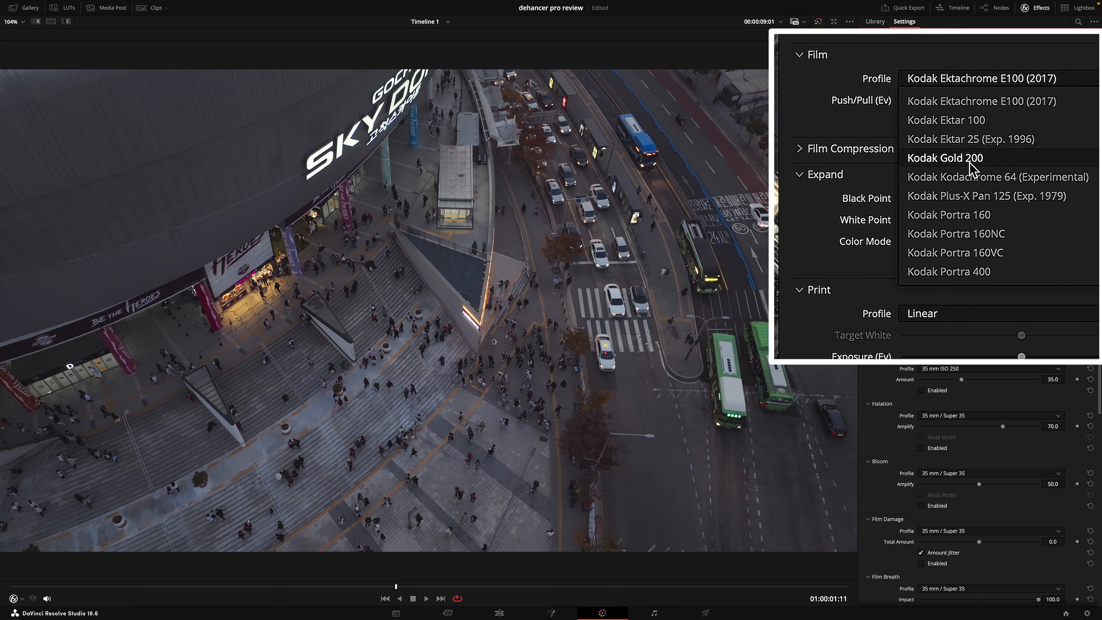
click(954, 182)
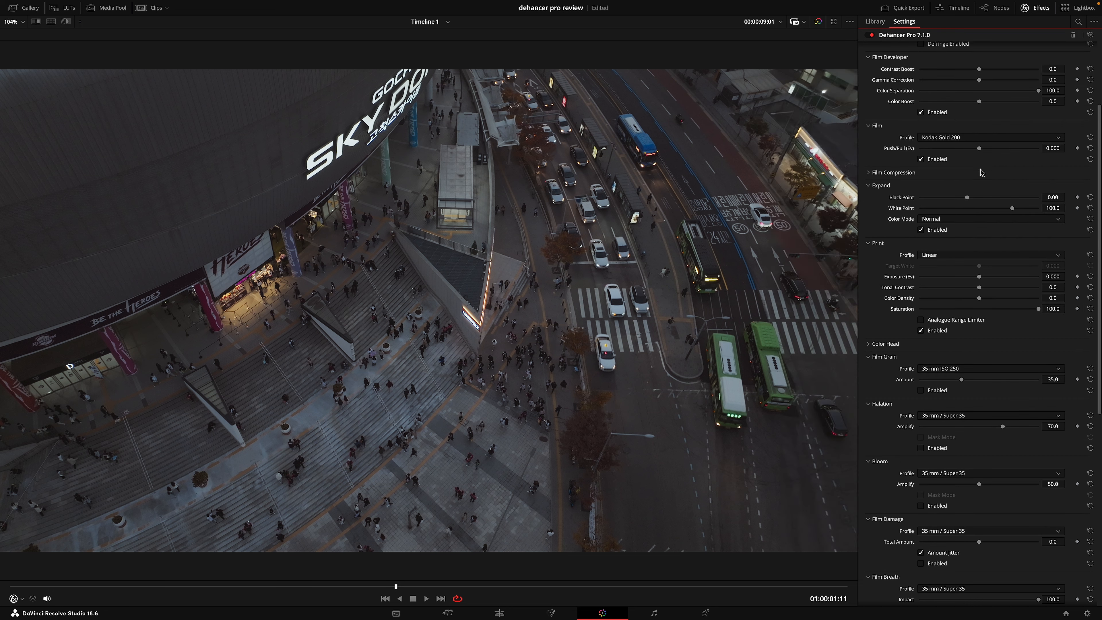
Step: Change the Film profile to Kodak Portra 160, and switch it to Kodak Portra 160NC
click(984, 138)
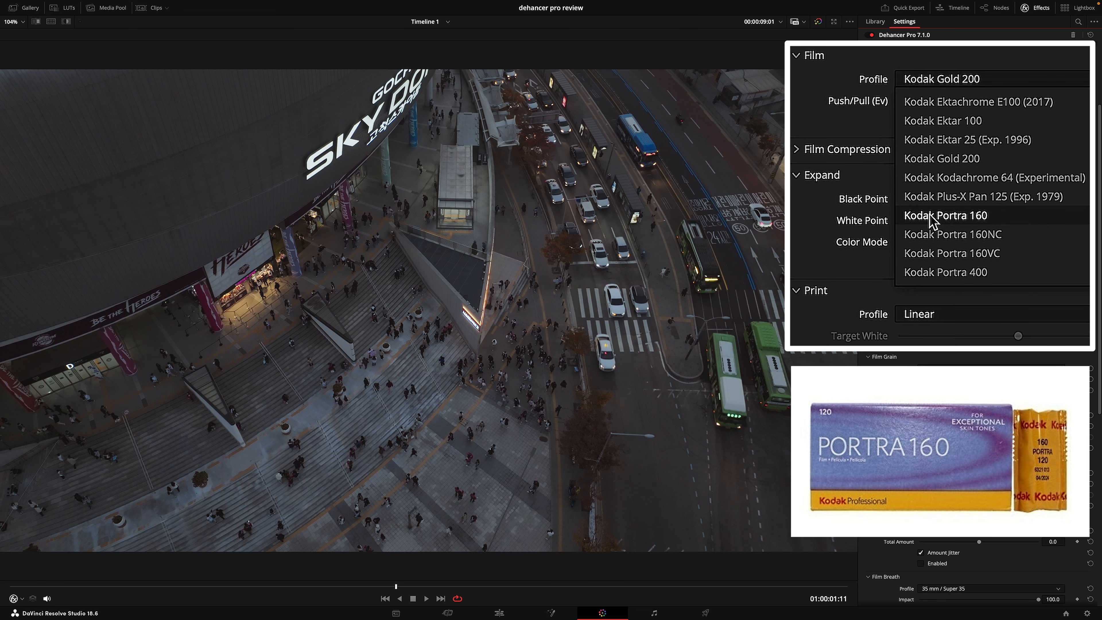
click(970, 219)
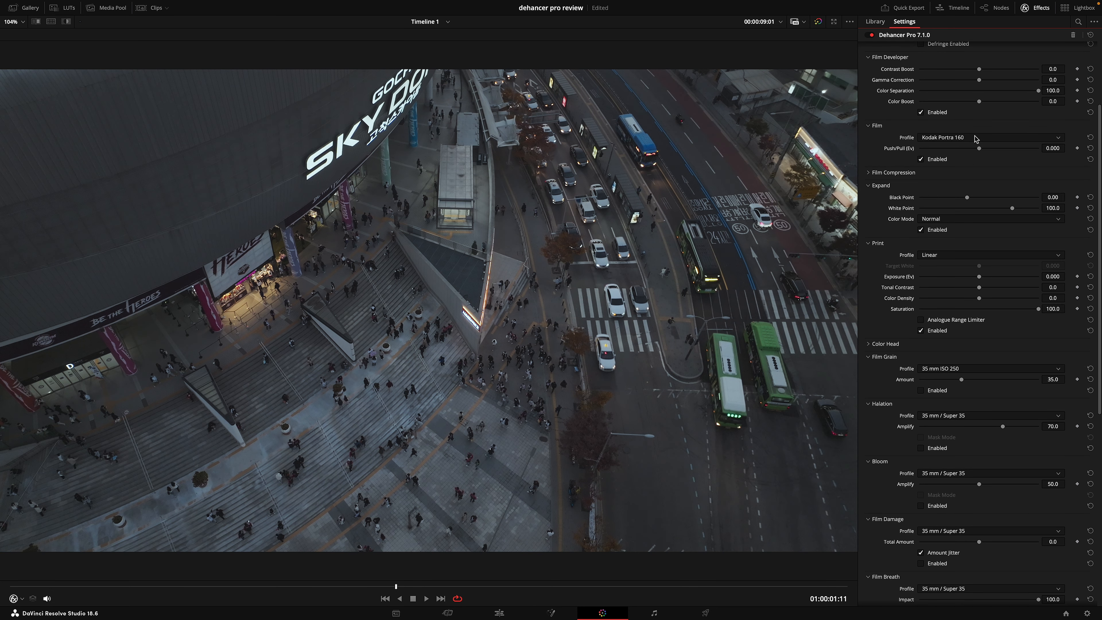
click(982, 139)
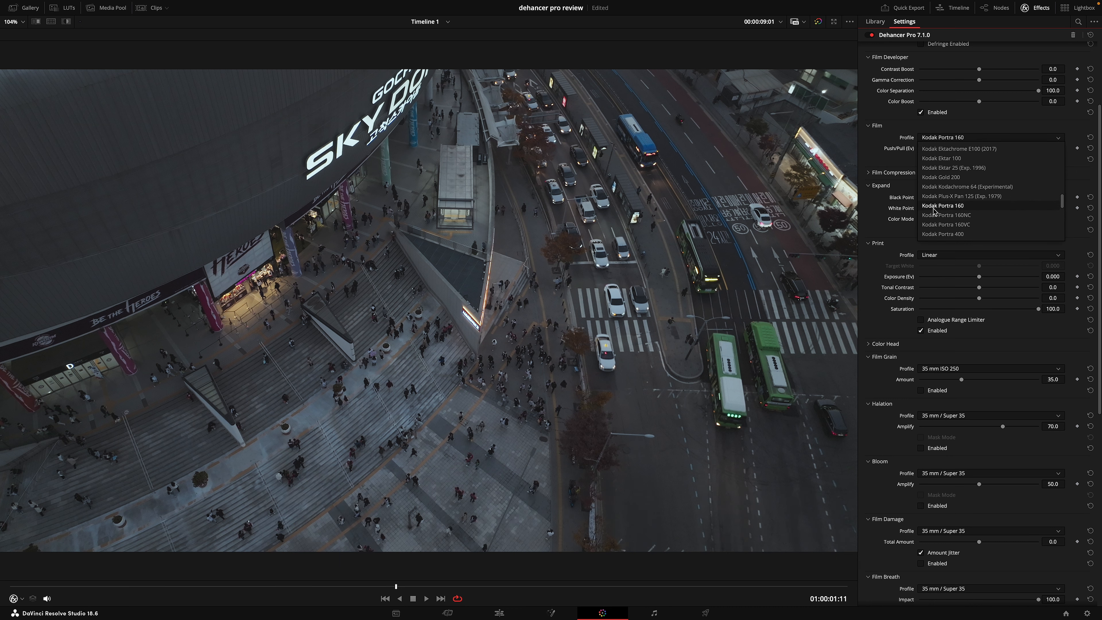
click(973, 215)
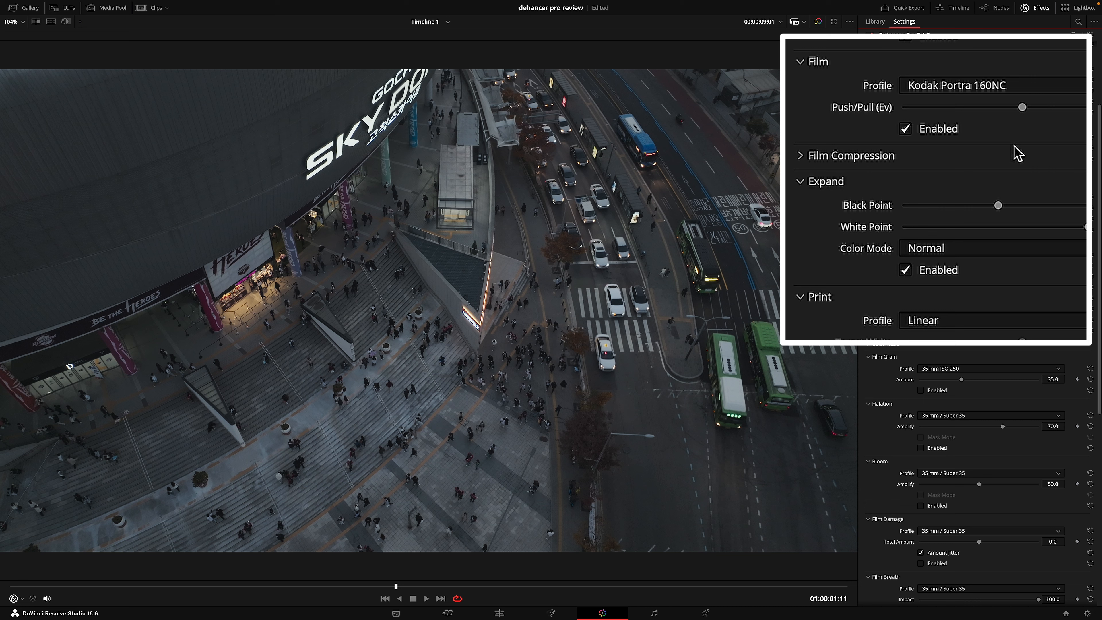
Step: Change the Film profile to Kodak Pro Image 100, and switch it to Kodak Supra 100
click(1011, 85)
click(1002, 259)
click(1040, 92)
scroll(955, 174, down, 3)
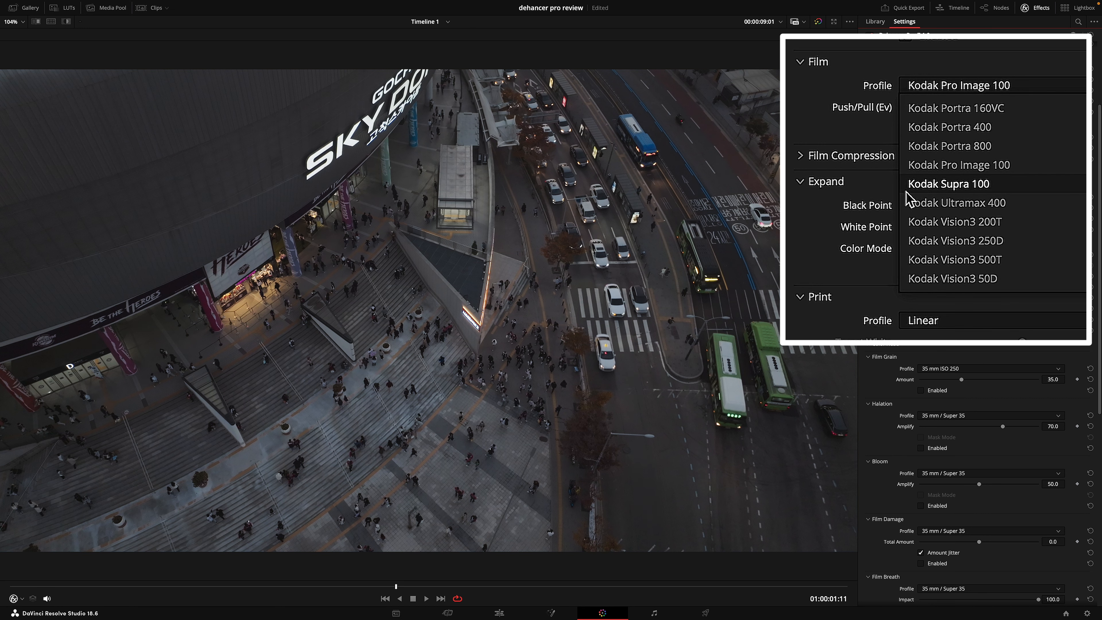
click(972, 187)
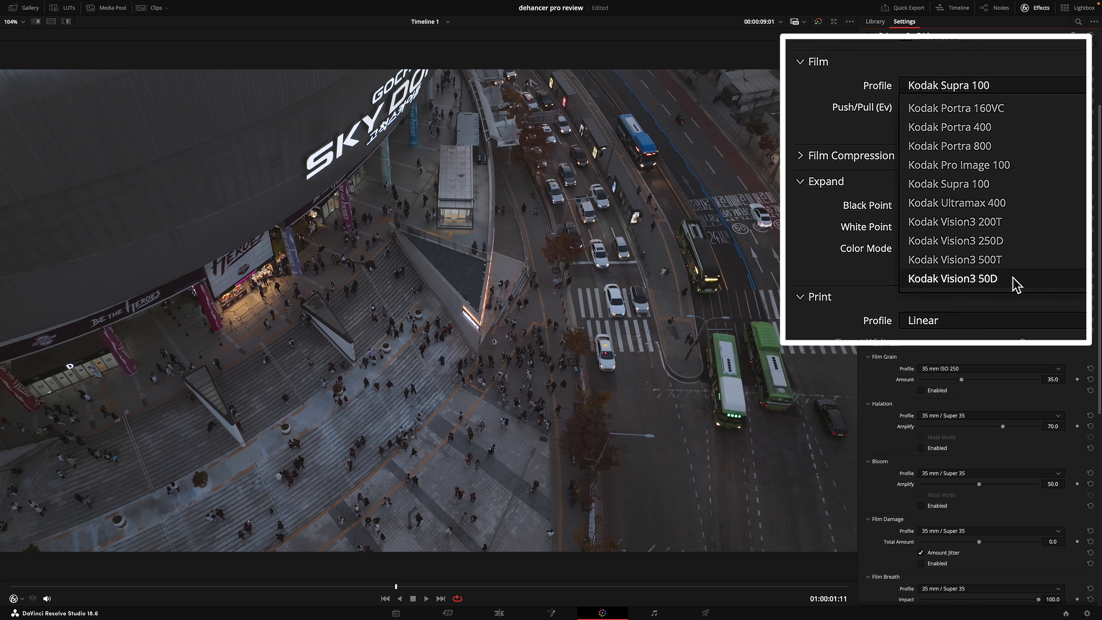
Step: Compare the Konica Centuria 100 DNP, Konica Impresa 50 (Exp. 2006) and Konica Minolta VX400 Super film profiles on the clip
scroll(974, 271, down, 3)
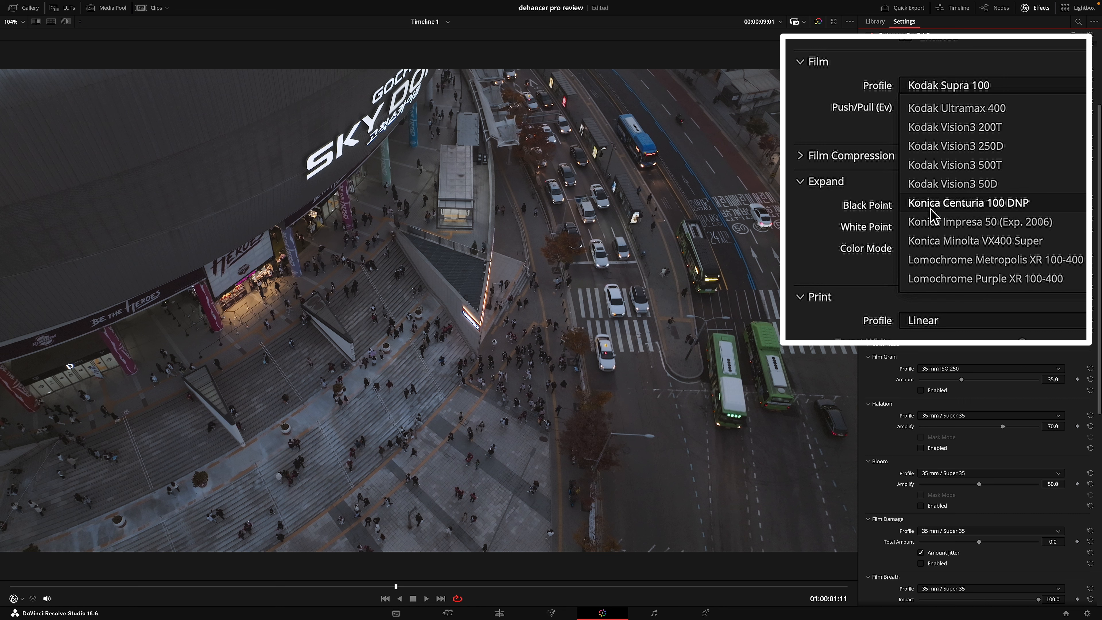
click(962, 203)
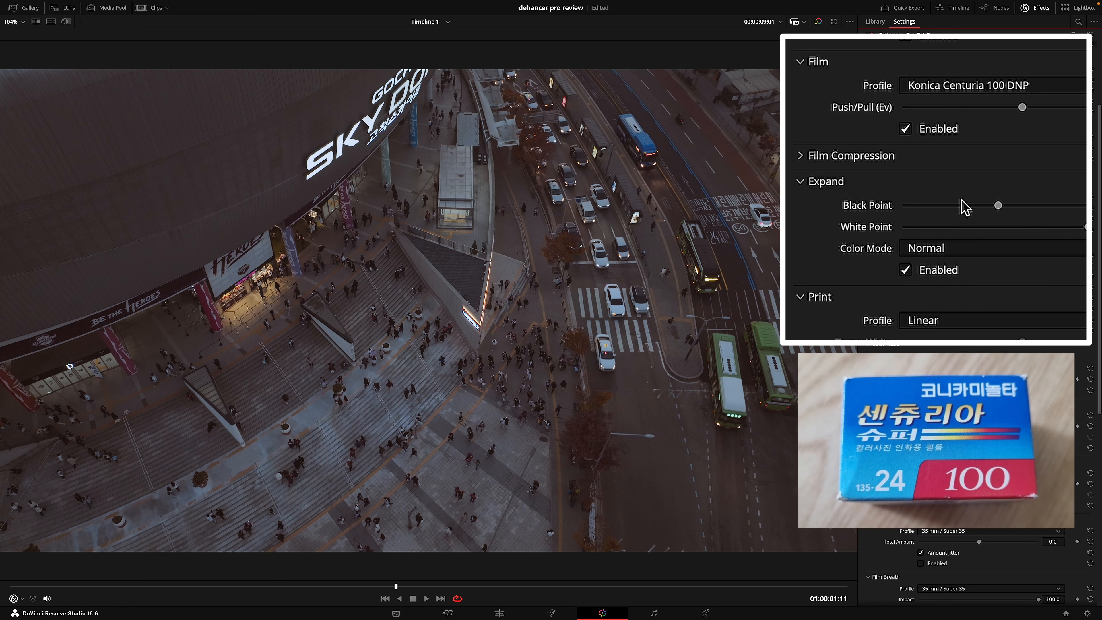
click(989, 90)
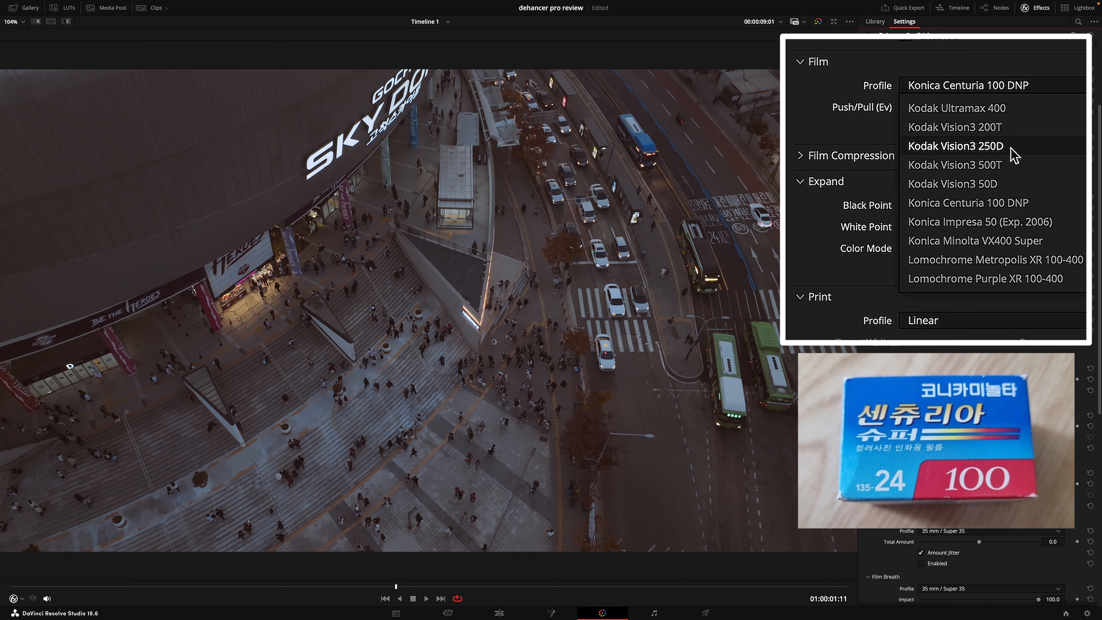
click(1024, 223)
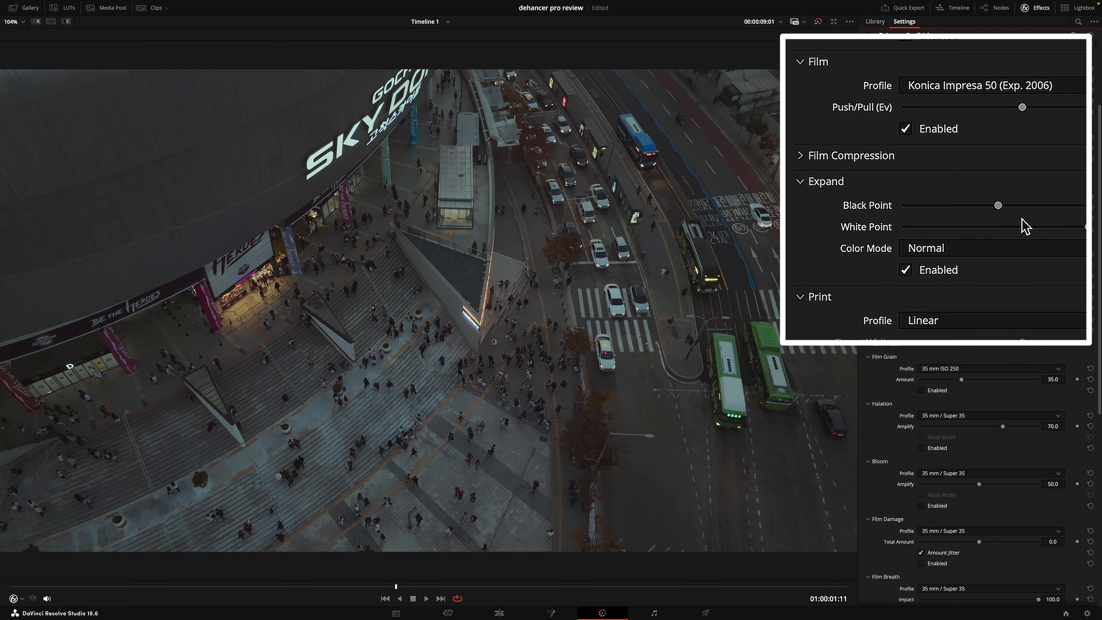
click(1015, 91)
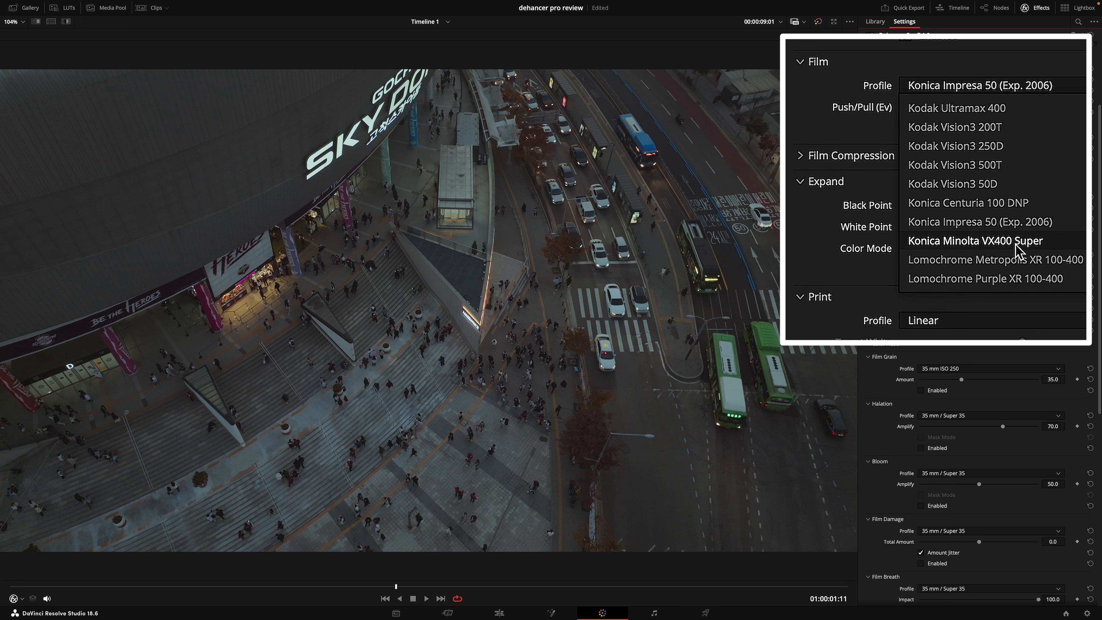
click(1002, 244)
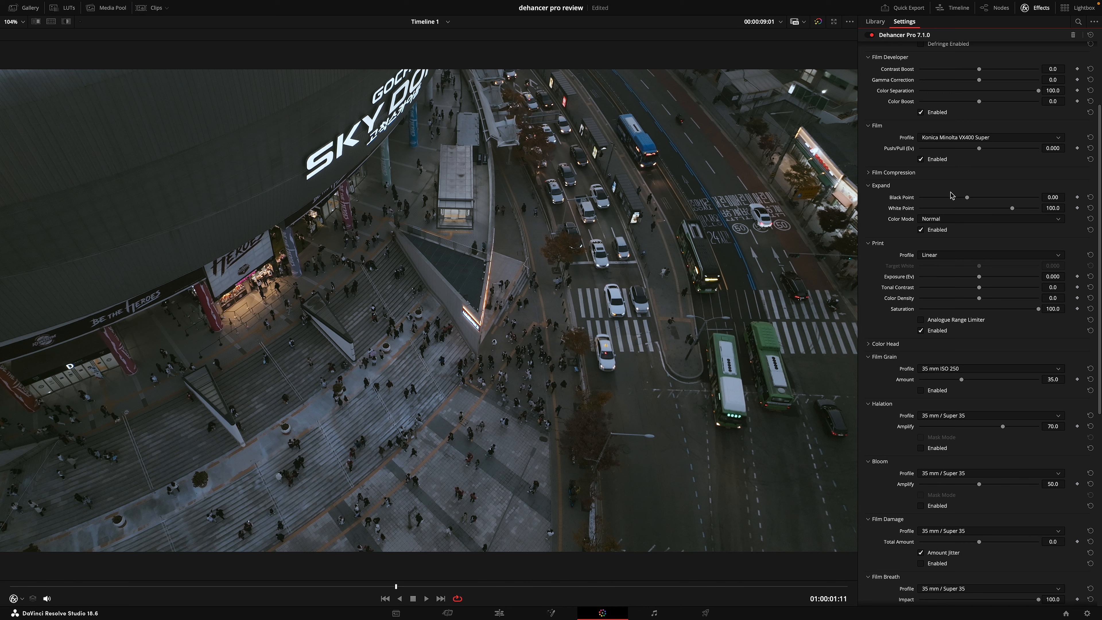
Step: Try the Prokudin-Gorskiy 1906 (experimental), Rollei Ortho 25 and Rollei CN200 film profiles, ending on Rollei Ortho 25
click(987, 137)
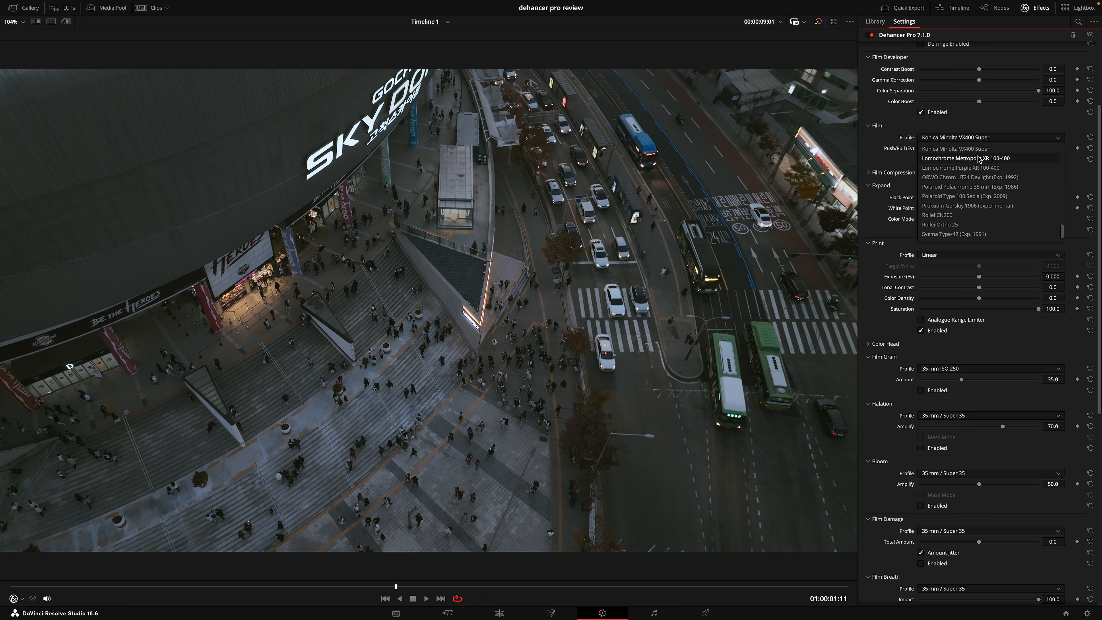
click(946, 205)
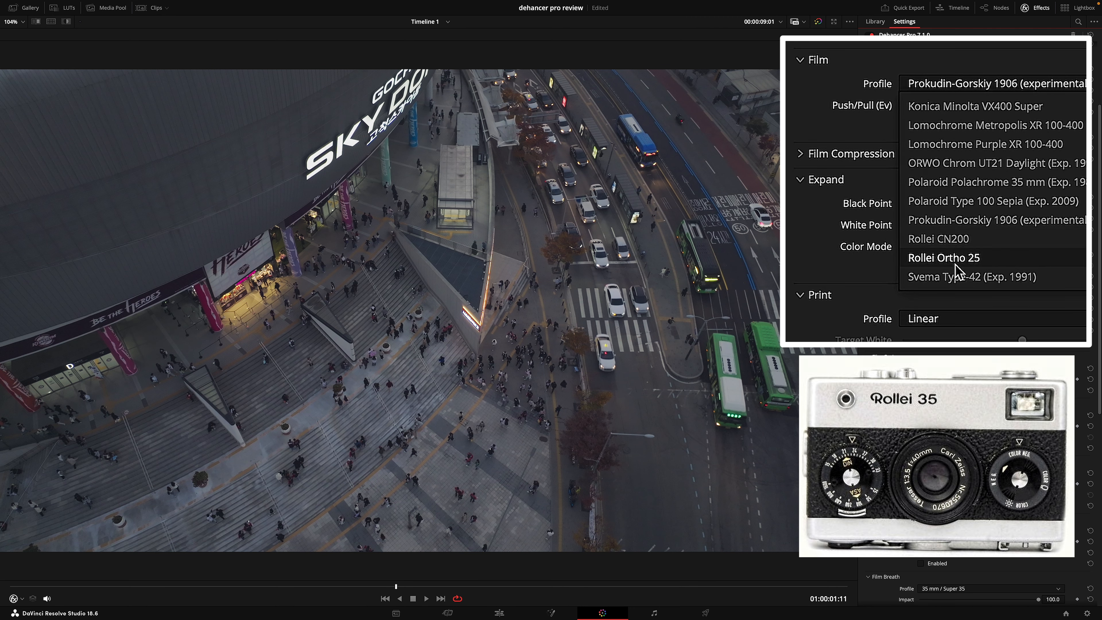
click(963, 259)
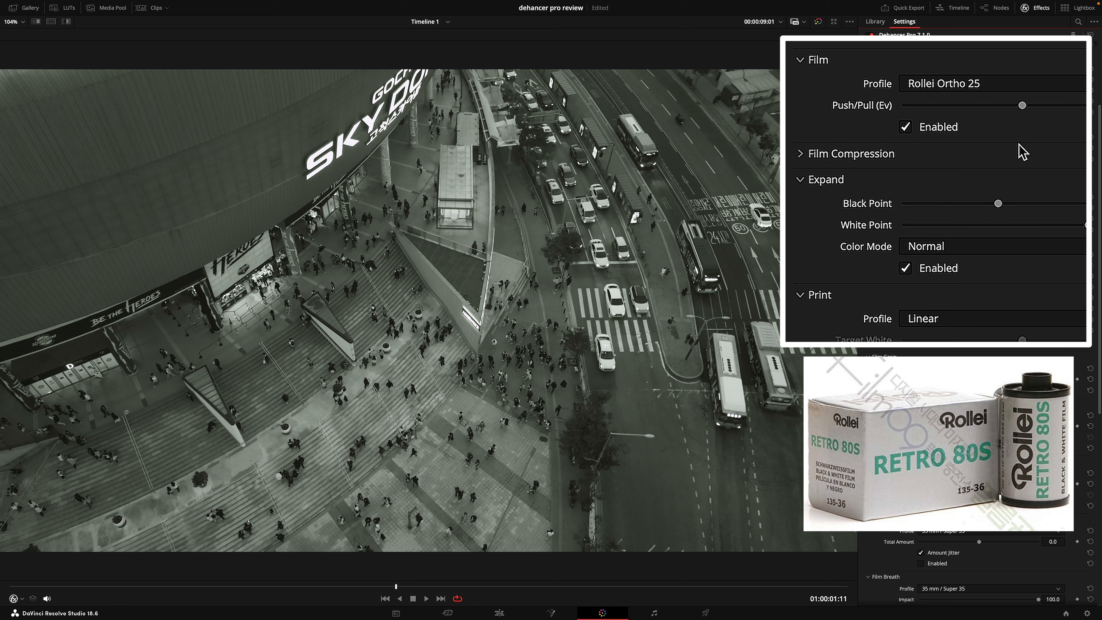
click(1037, 85)
click(939, 239)
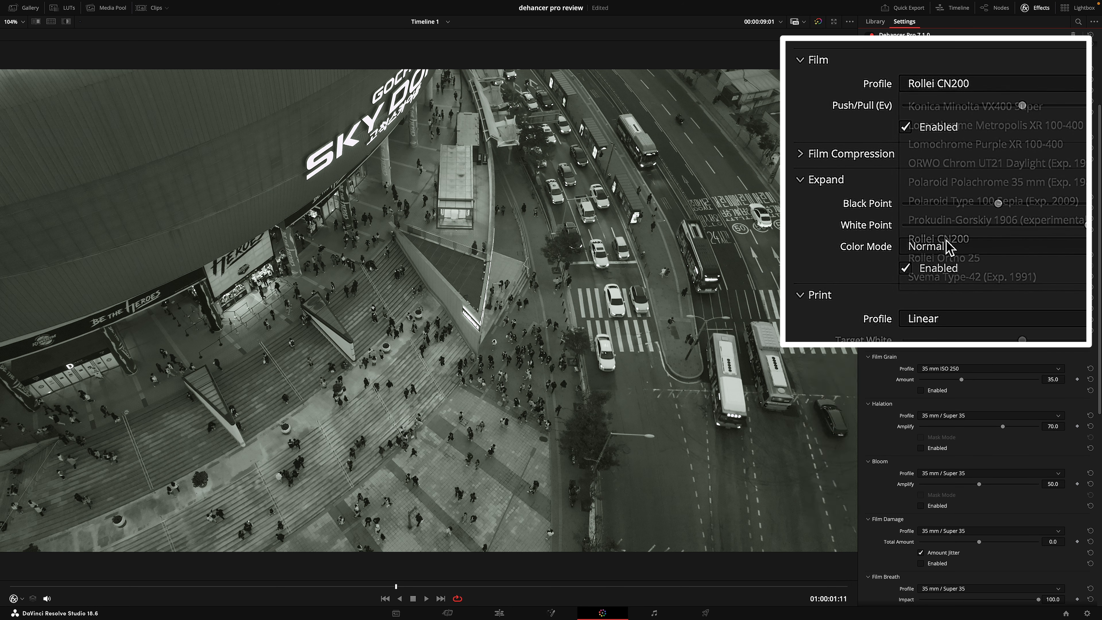
click(1008, 83)
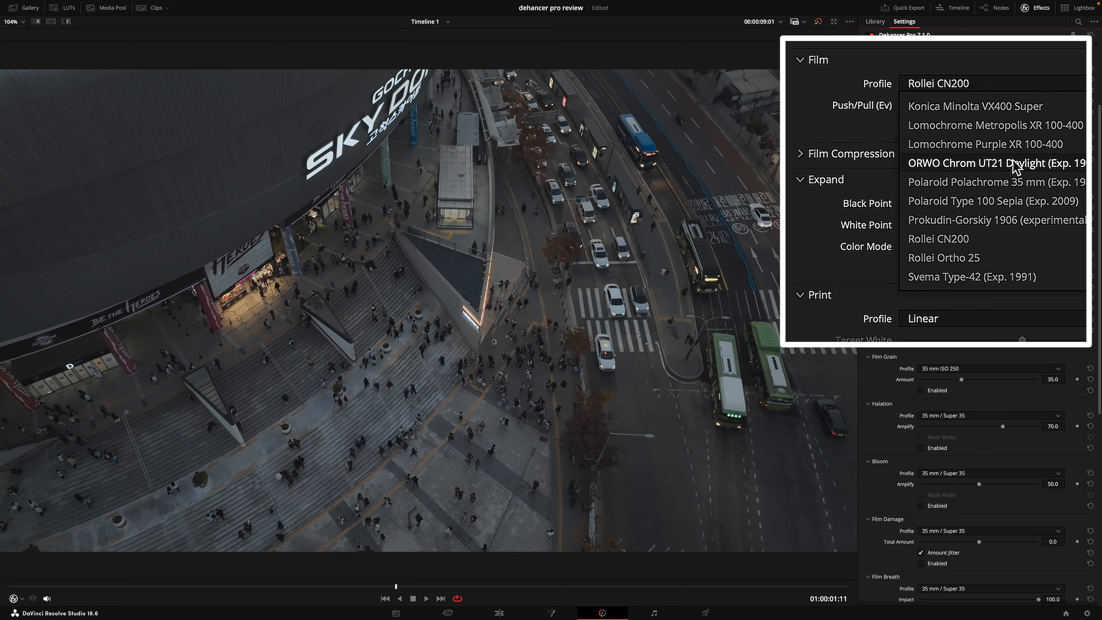
click(985, 259)
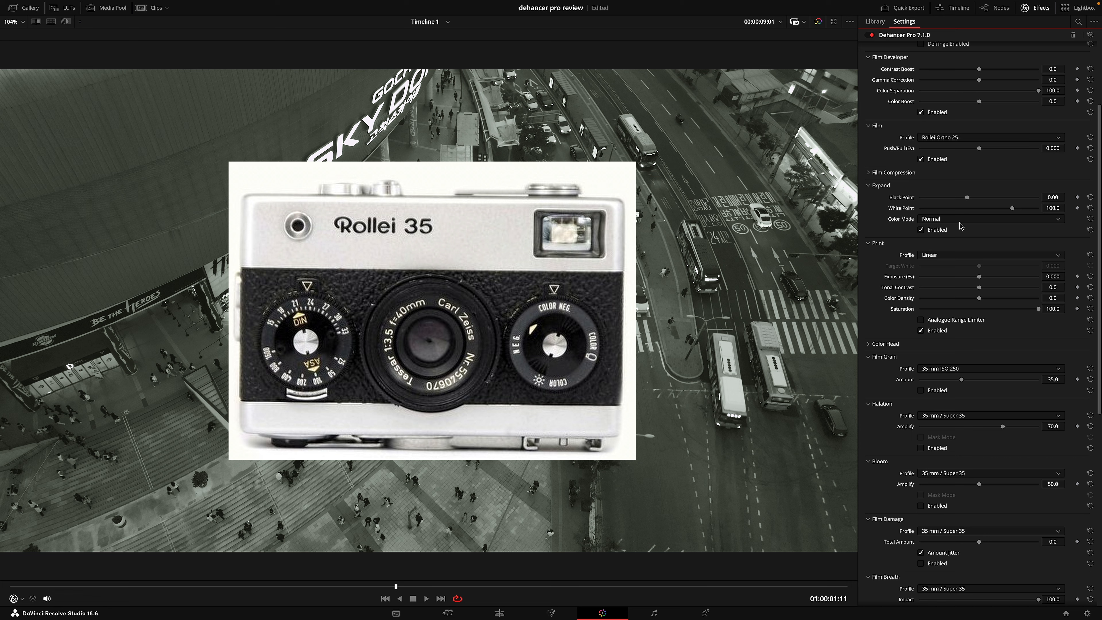
Step: Set the Film profile back to Konica Minolta VX400 Super
click(971, 137)
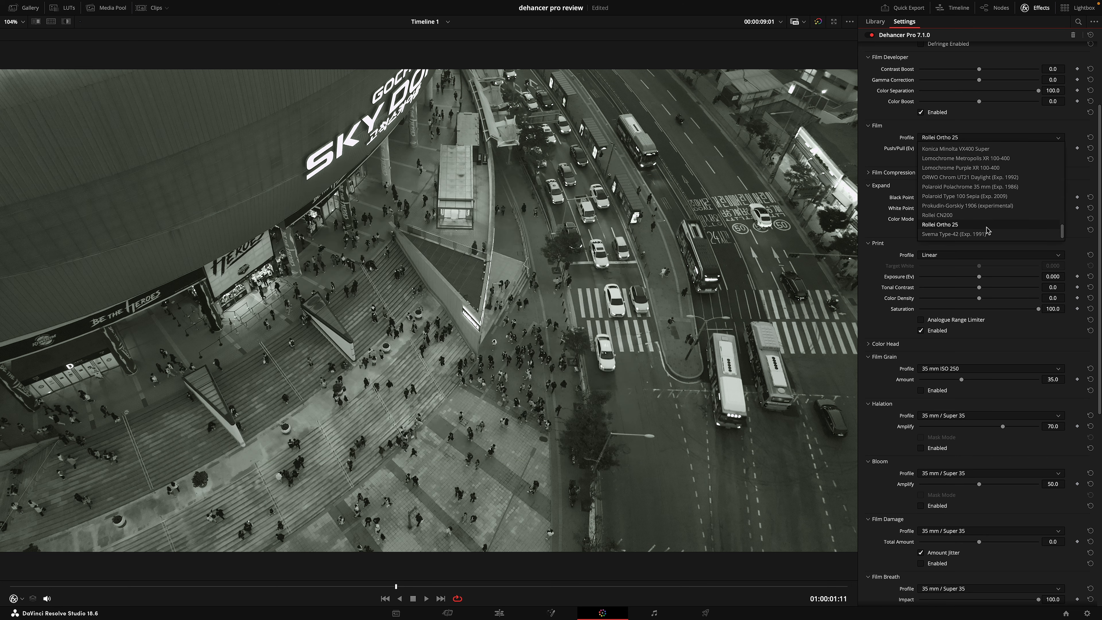
scroll(946, 191, up, 3)
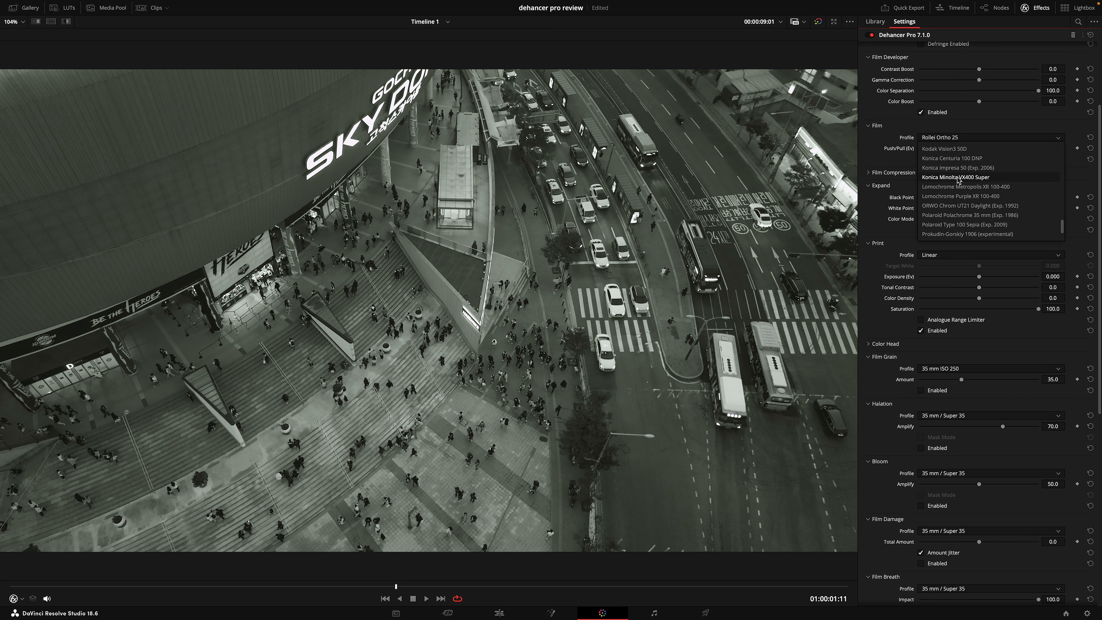
click(974, 178)
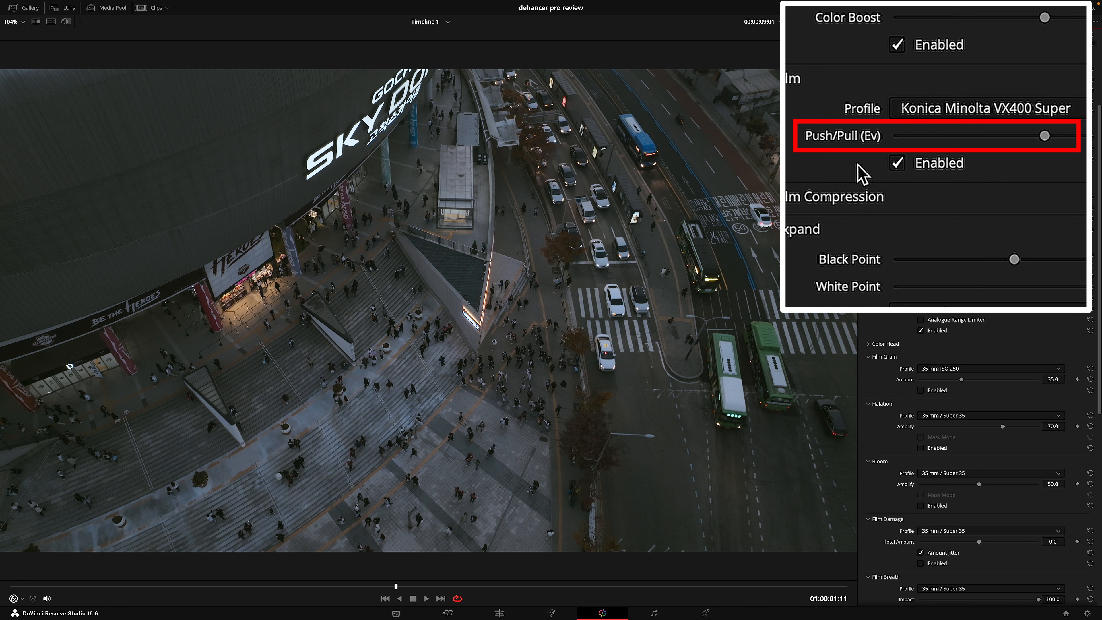
Step: Try raising the Film section's Push/Pull (Ev) value, and save the project
drag(978, 148, 1040, 157)
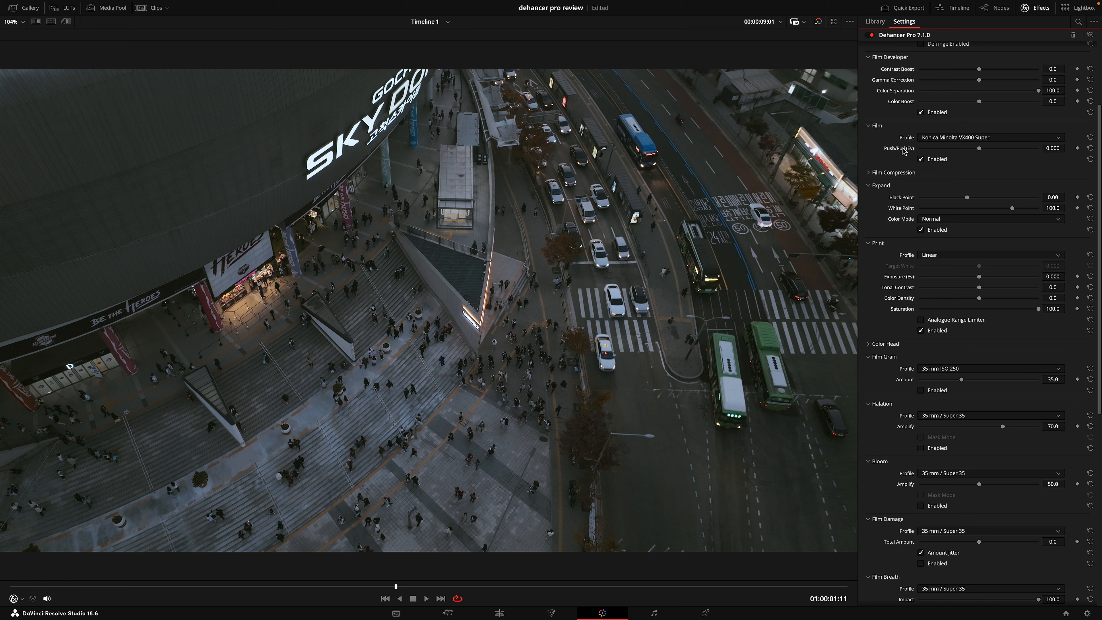
key(ctrl+s)
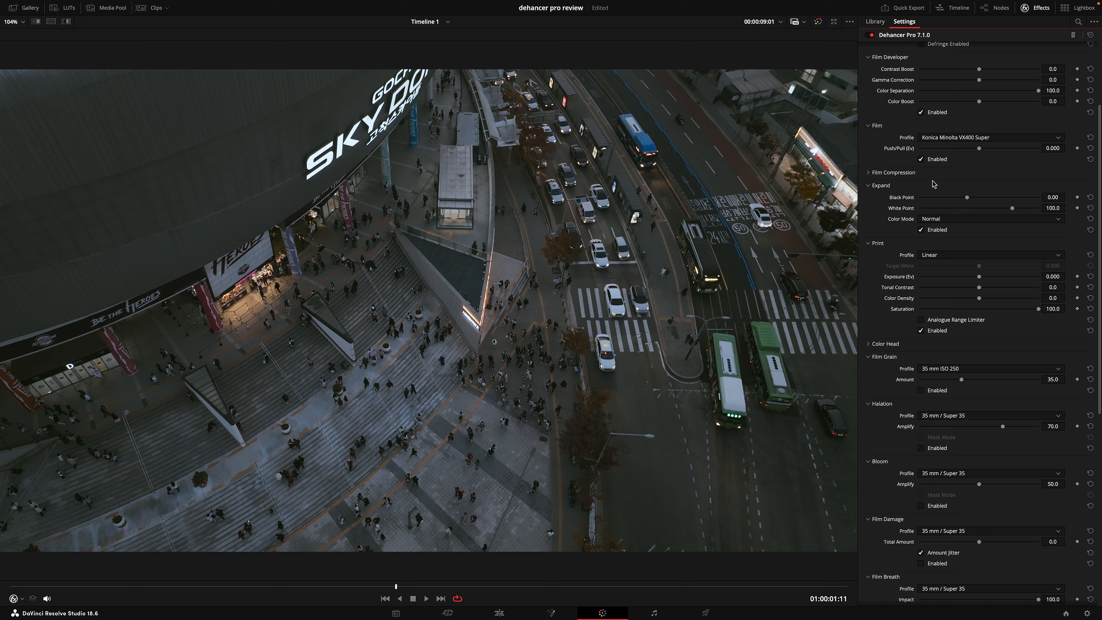
Step: Enable Film Compression and try different White Point values, including 56.3, to compare the highlights on the stadium sign
click(796, 130)
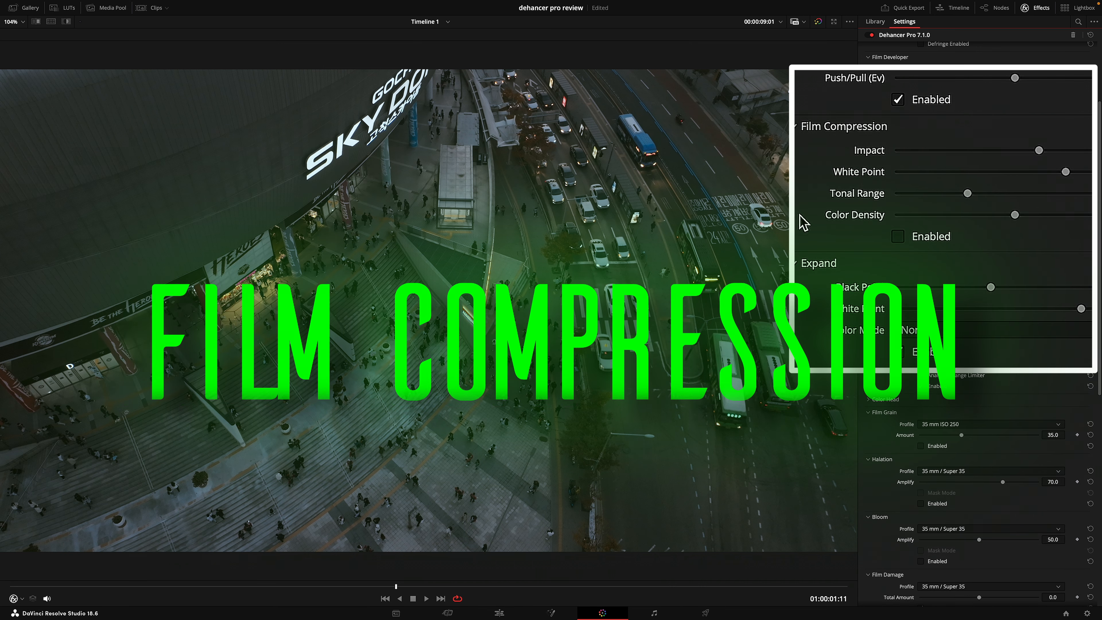
click(898, 237)
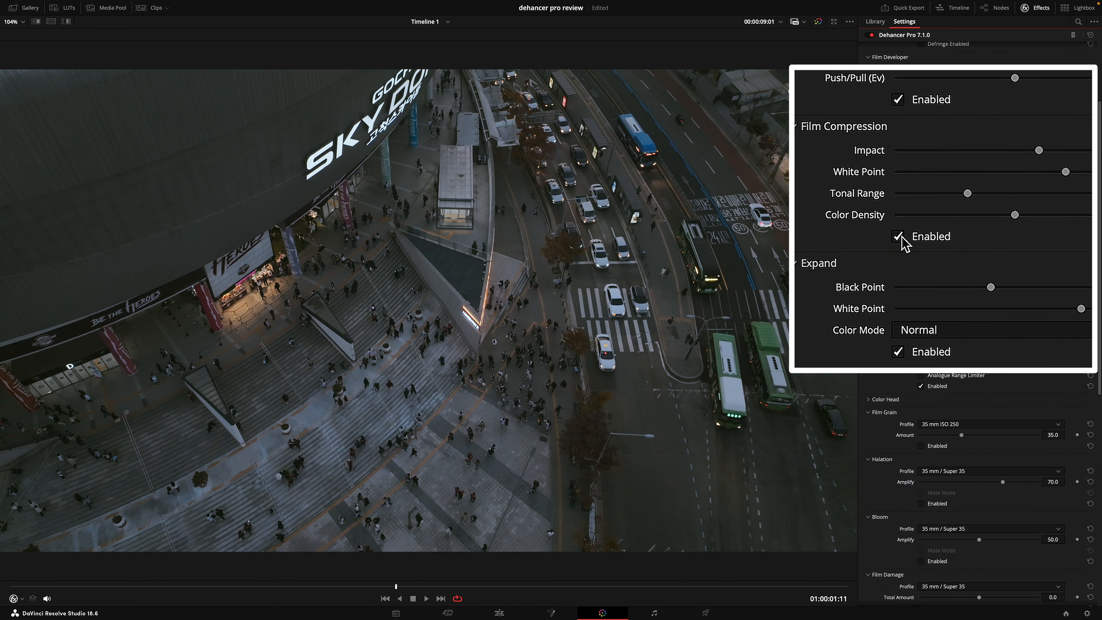
drag(1066, 172, 426, 142)
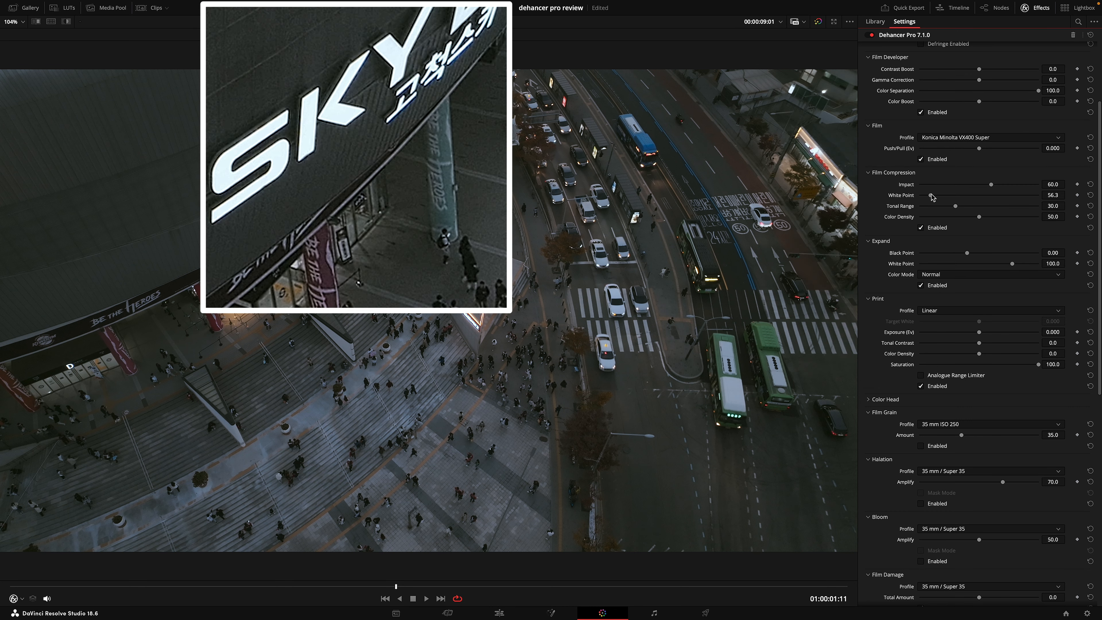
drag(931, 196, 1015, 195)
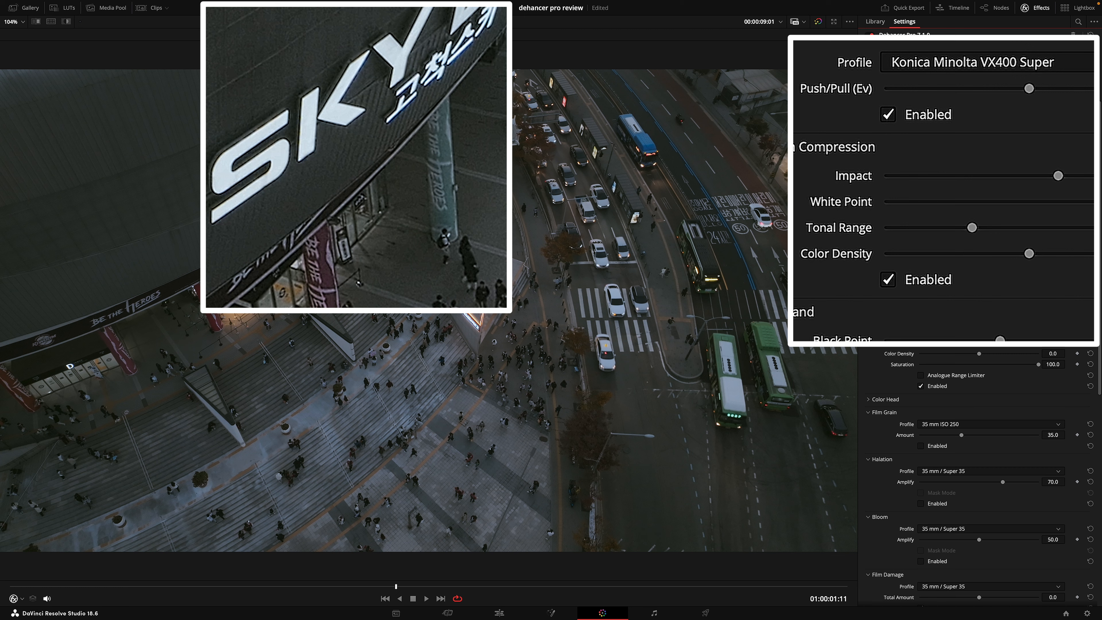
drag(1098, 202, 863, 223)
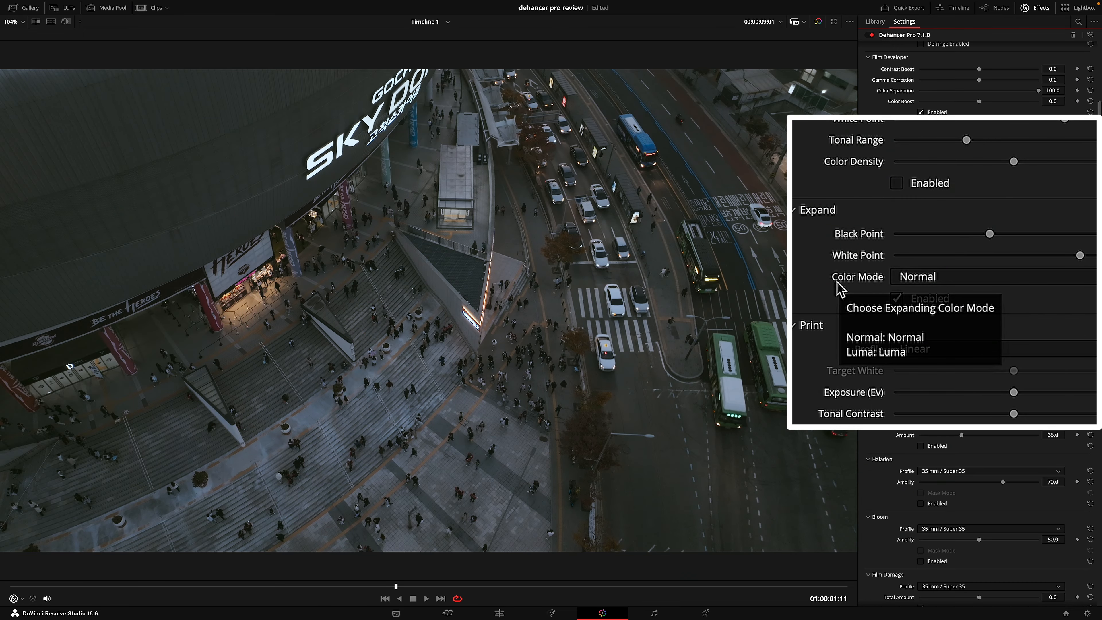
Step: Set the Expand Color Mode to Luma and try moving the Black Point
click(1031, 283)
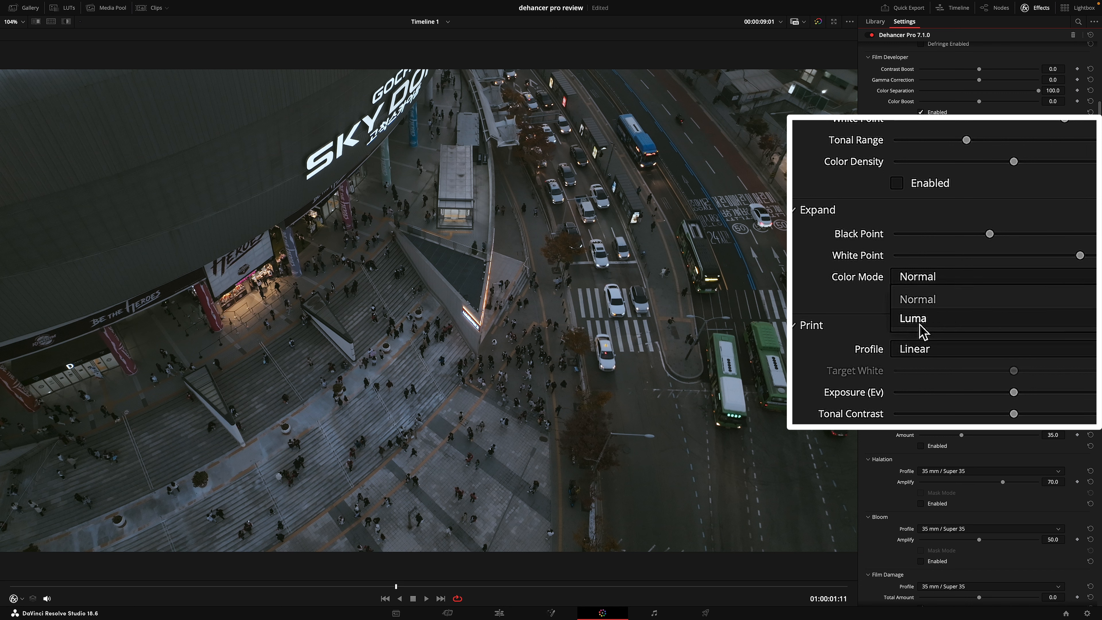
click(933, 304)
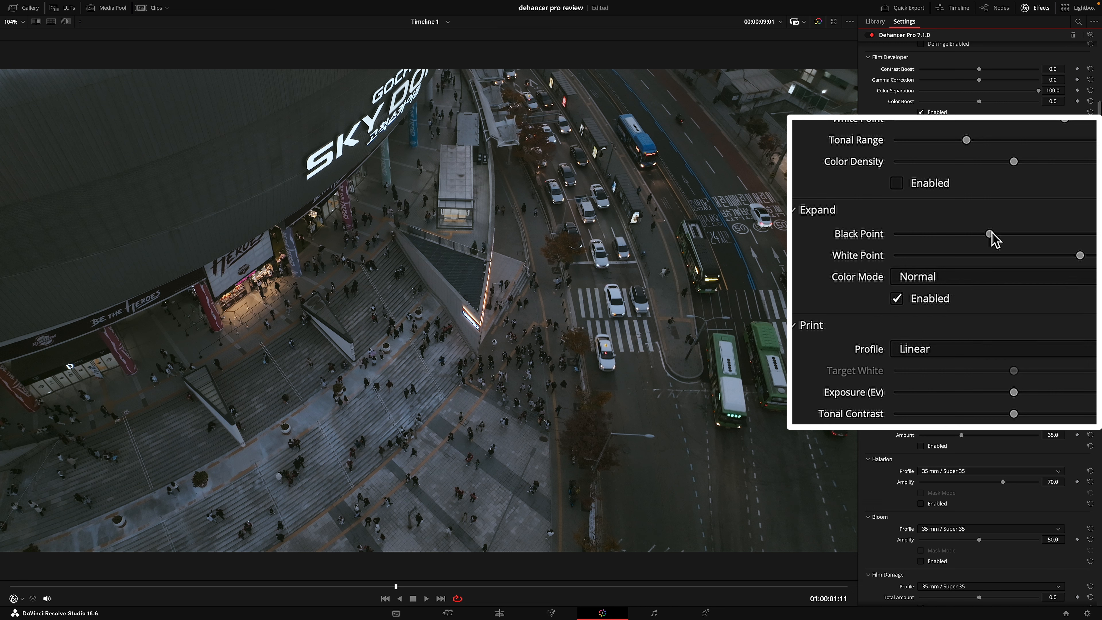
click(933, 277)
click(932, 318)
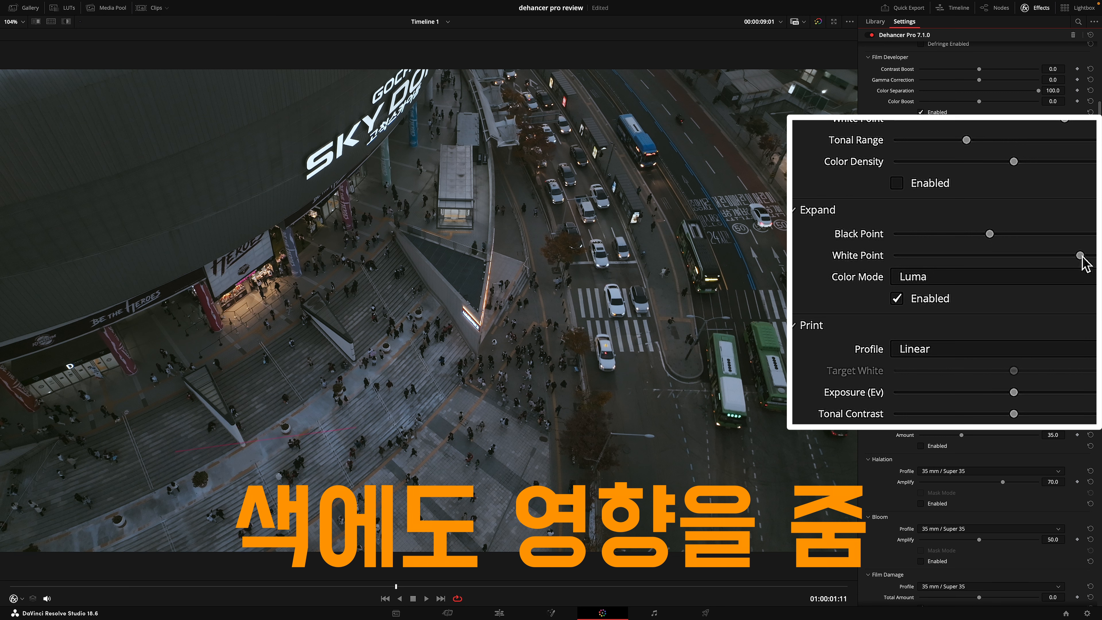
mouse_move(990, 235)
mouse_down()
mouse_move(1057, 237)
mouse_move(1012, 239)
mouse_up()
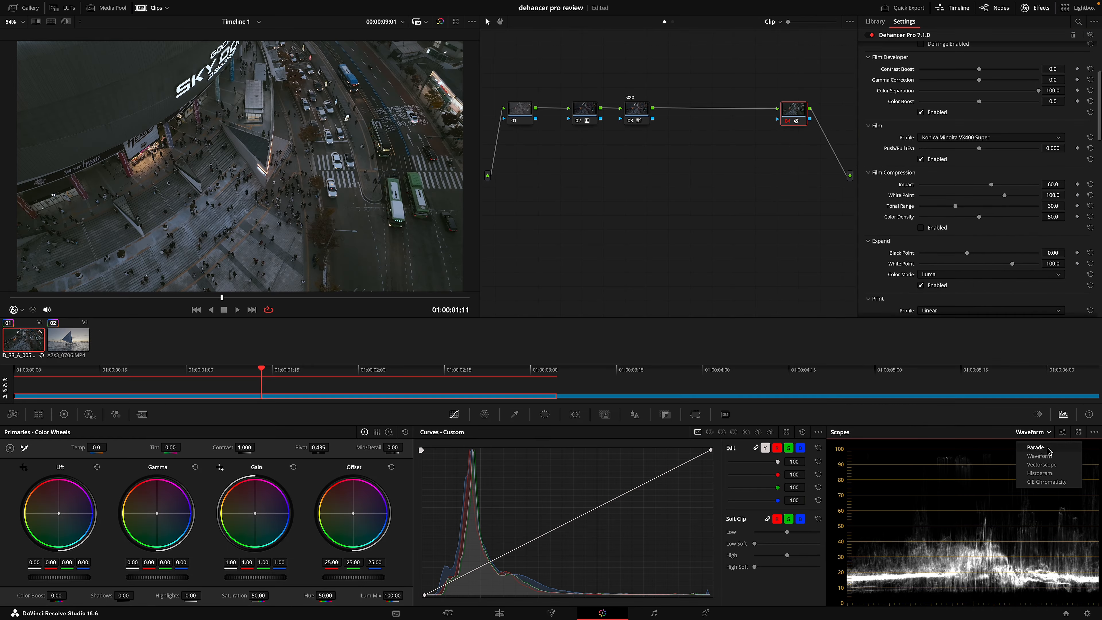
Step: Switch the scope to Vectorscope and test the Expand Black Point at 26.38 in Luma mode
click(1041, 465)
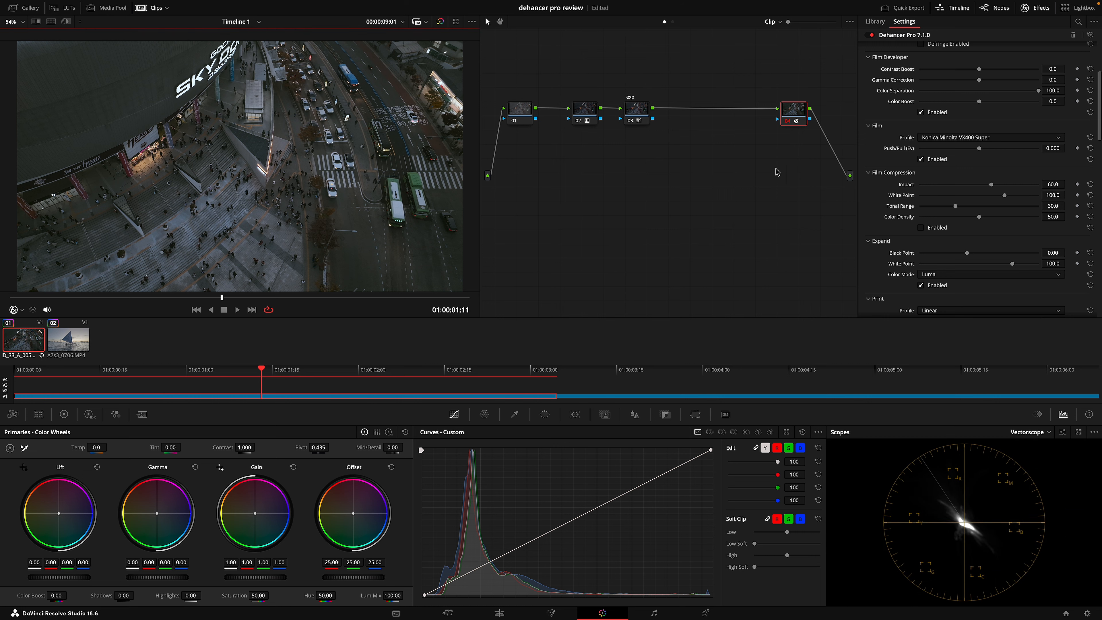
drag(968, 254, 1031, 253)
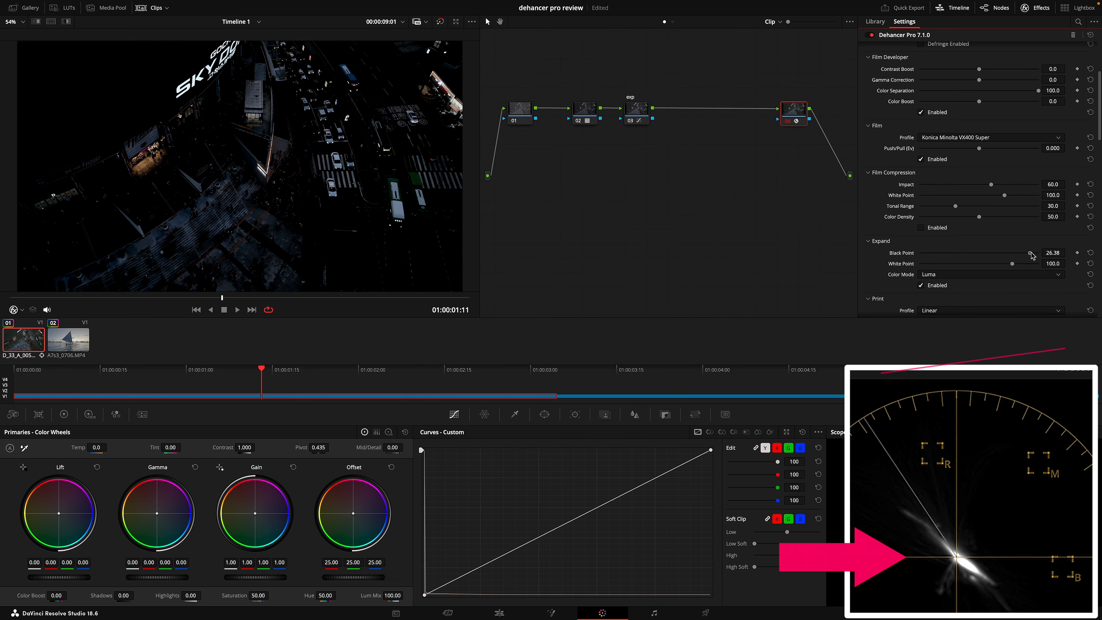
Step: Switch the Expand Color Mode to Normal and test the Black Point at 30.00 for comparison
click(943, 275)
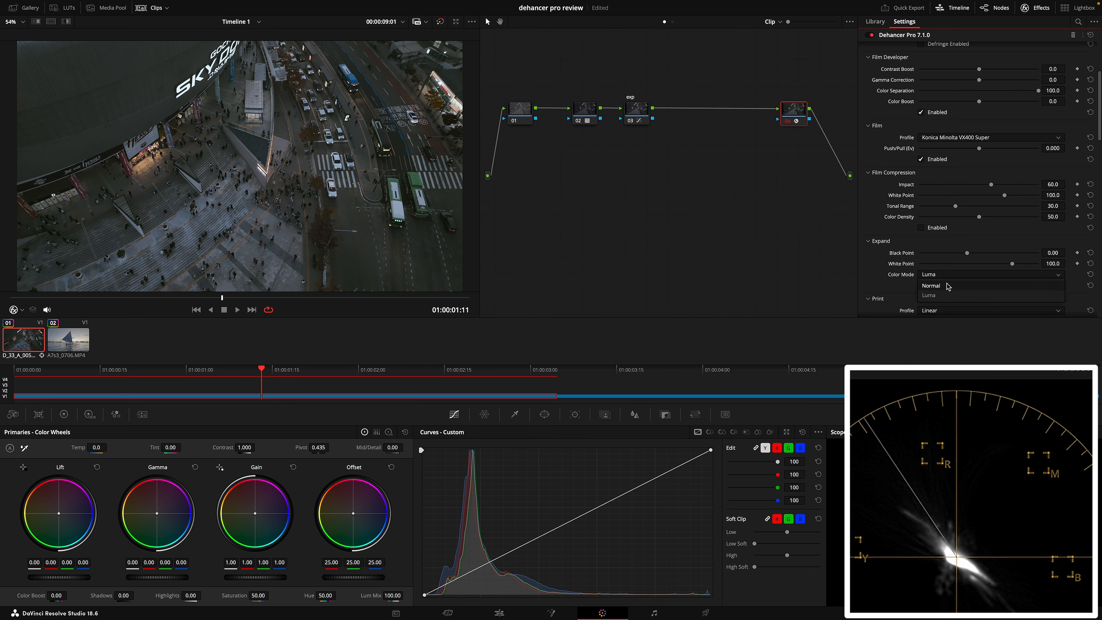
click(933, 285)
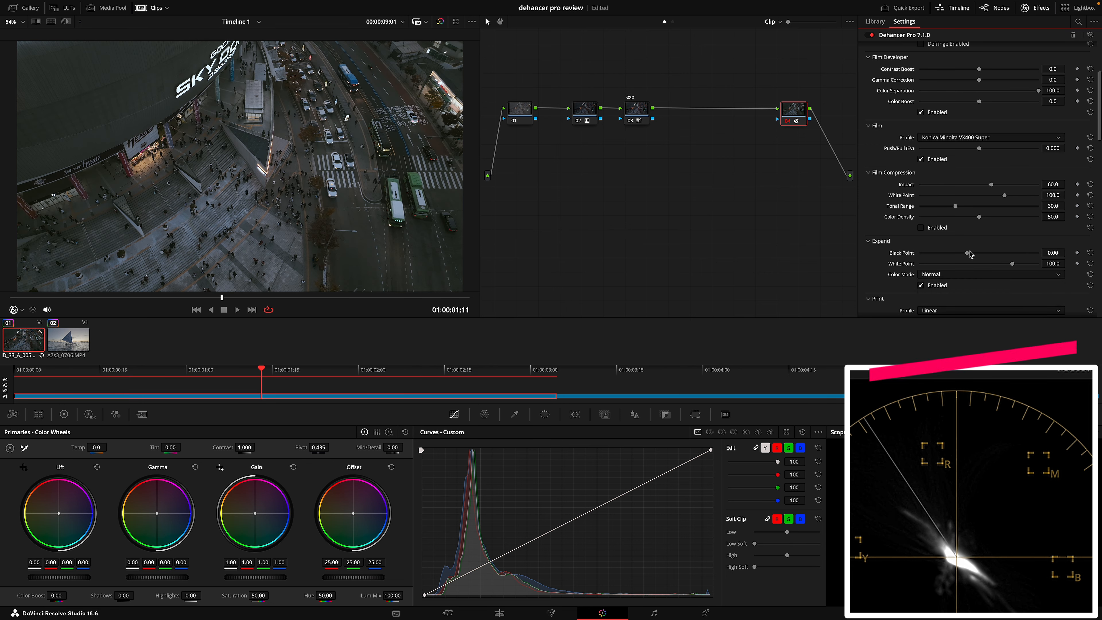
drag(966, 253, 1070, 258)
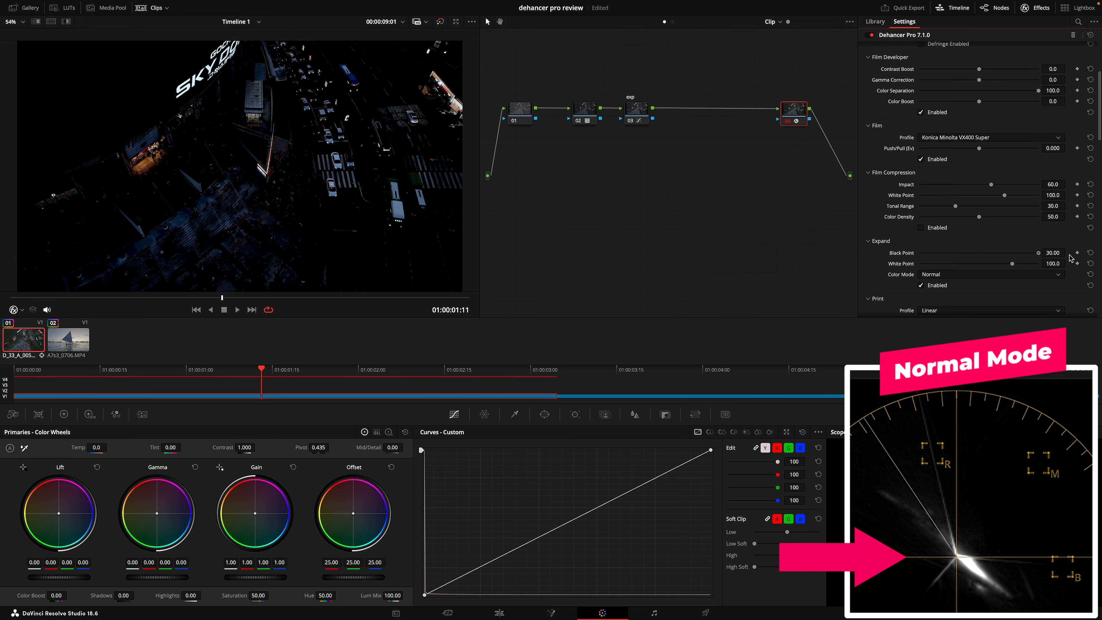
mouse_move(1033, 258)
mouse_down()
mouse_move(920, 260)
mouse_move(1053, 260)
mouse_up()
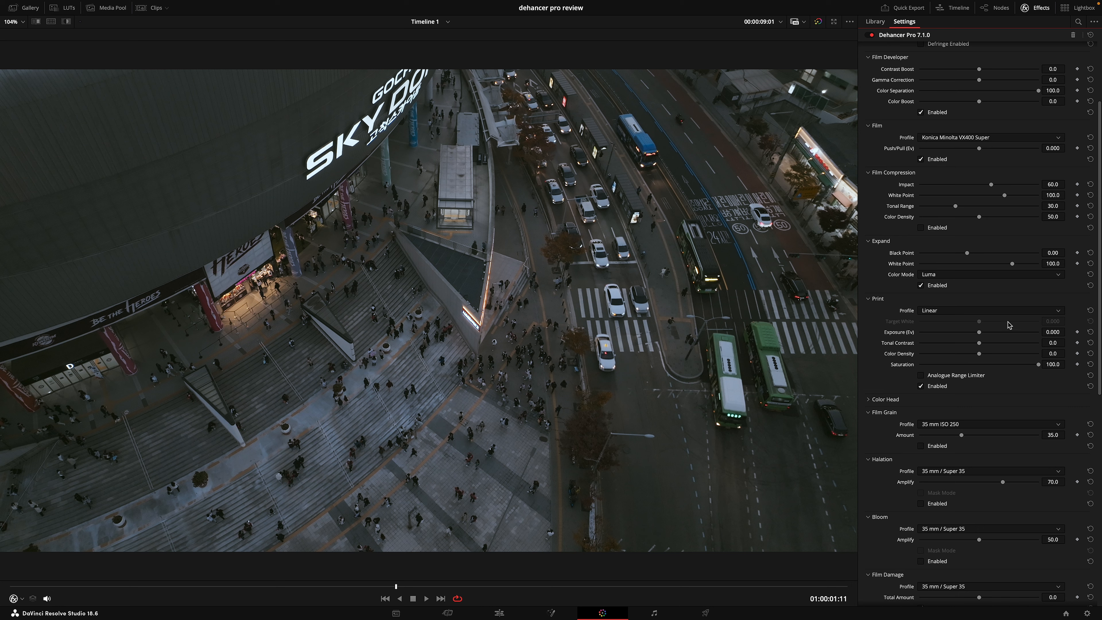
Step: Compare the Print profiles Cineon Film Log, Fujifilm 3513 Print film, Kodak 2383 Print Film and Kodak Endura Glossy Paper, and restore Linear
scroll(1010, 307, down, 3)
click(937, 234)
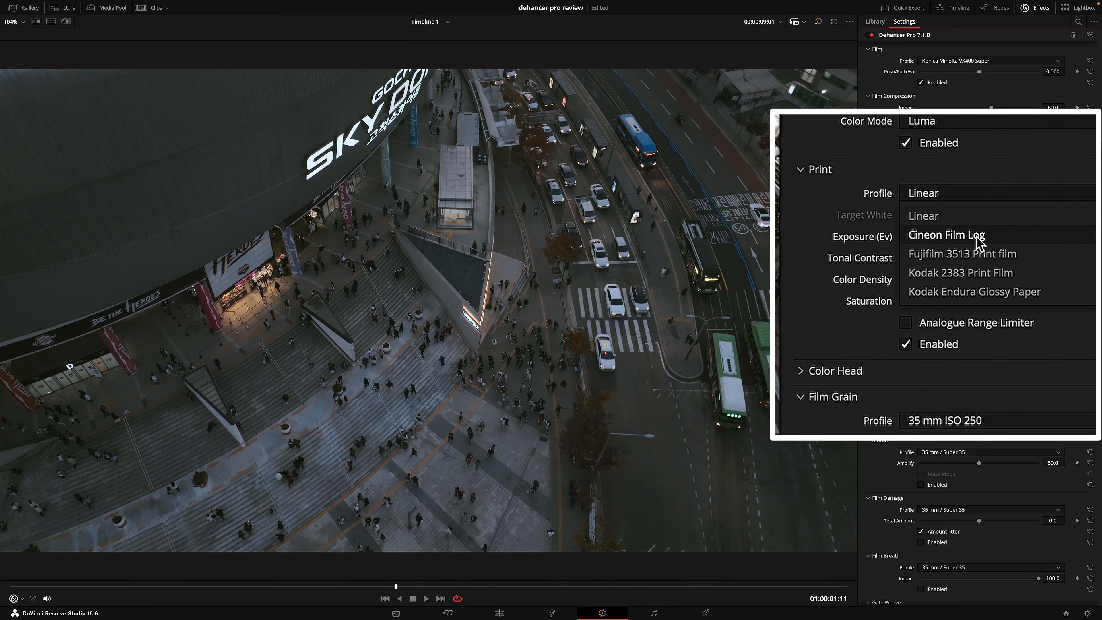
click(977, 238)
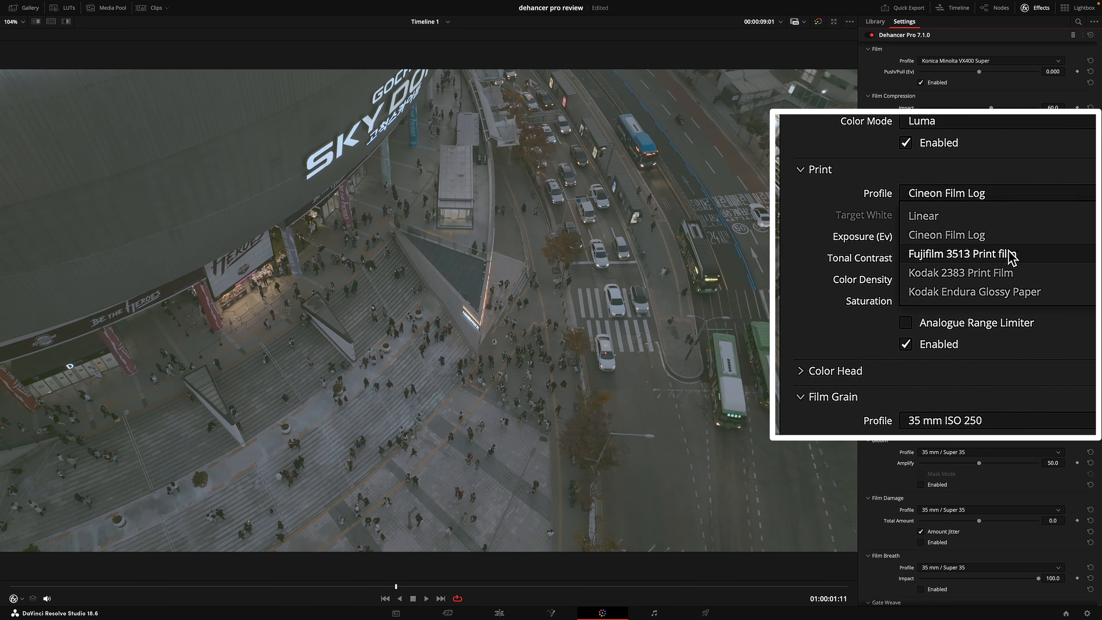
click(1010, 253)
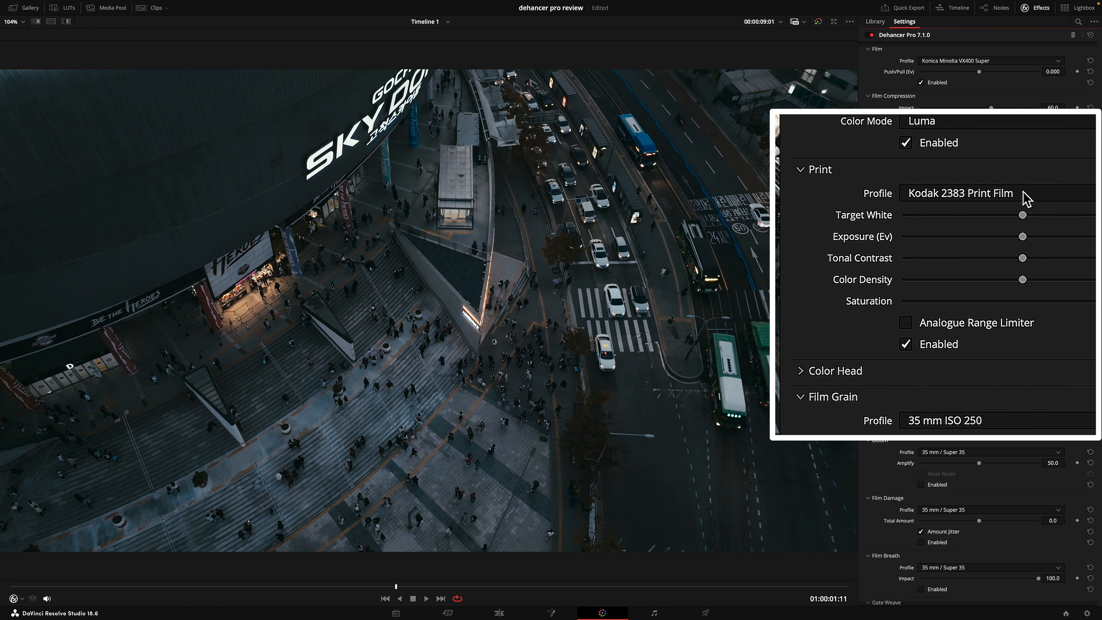
click(1023, 191)
click(1005, 286)
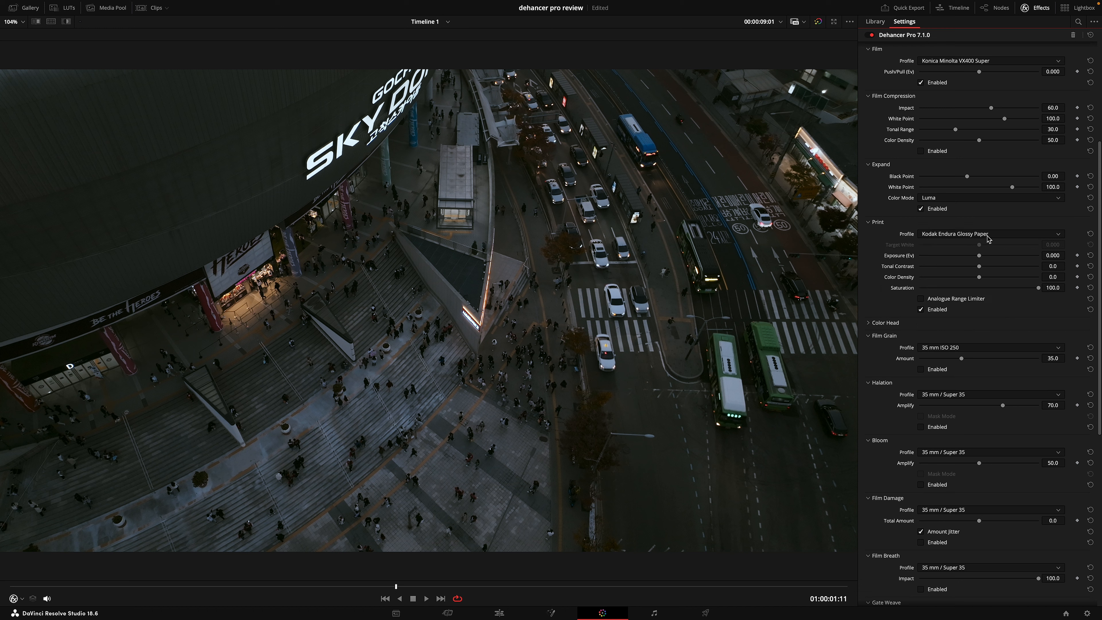
click(985, 238)
click(974, 246)
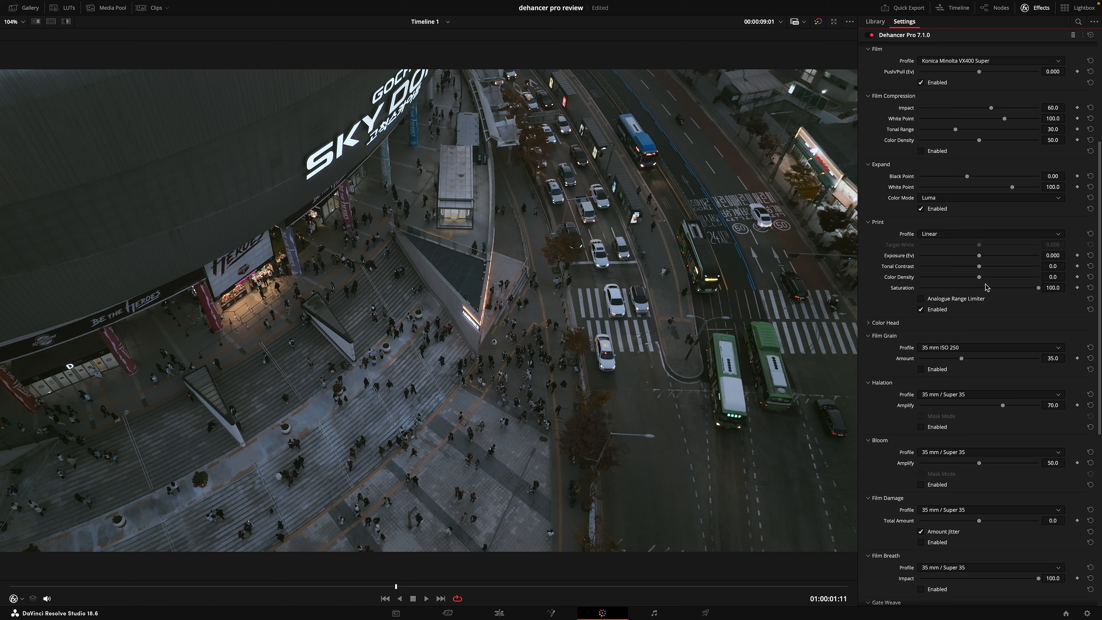
Step: Expand the Color Head settings, try shifting Yellow - Blue, including -3.6, against the vectorscope, and undo the change
click(885, 322)
scroll(898, 332, down, 3)
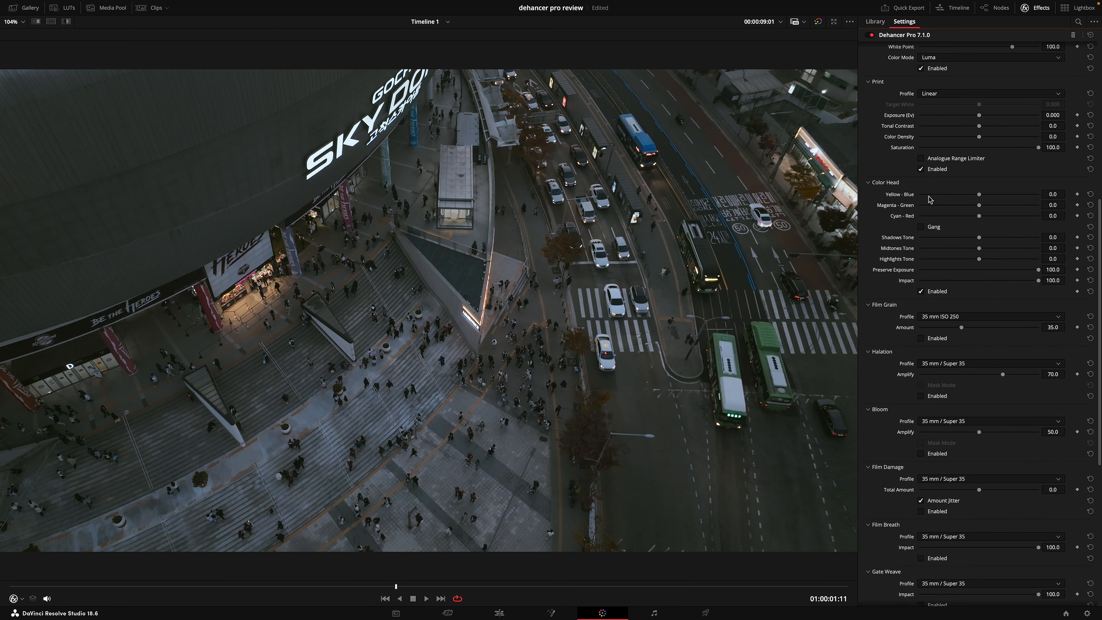
key(alt+f)
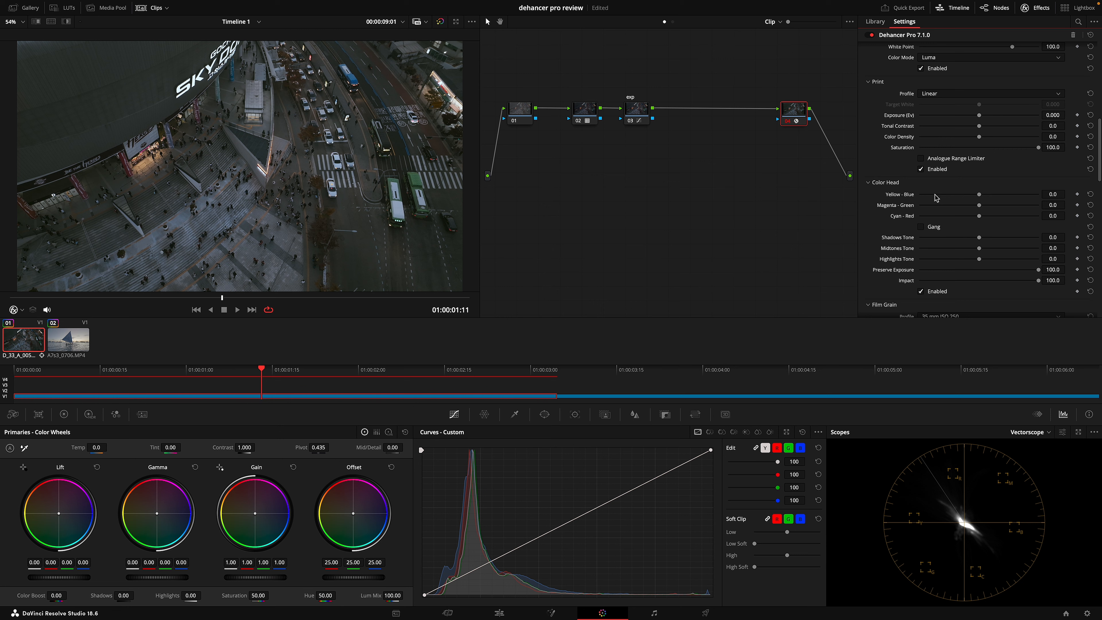
drag(981, 200, 943, 199)
drag(942, 148, 1079, 152)
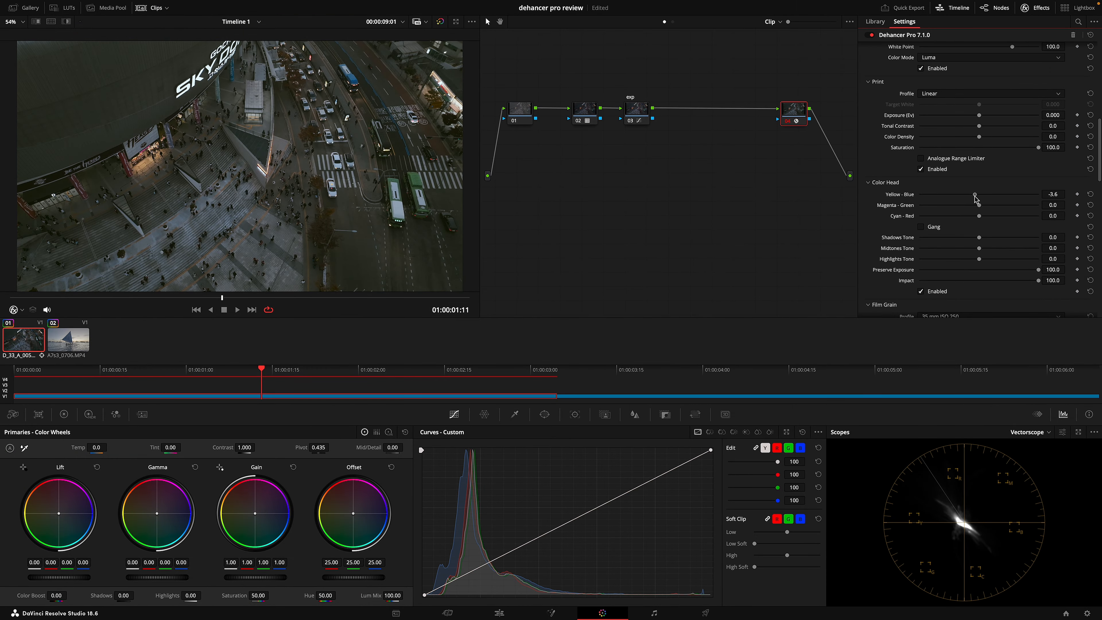
key(ctrl+z)
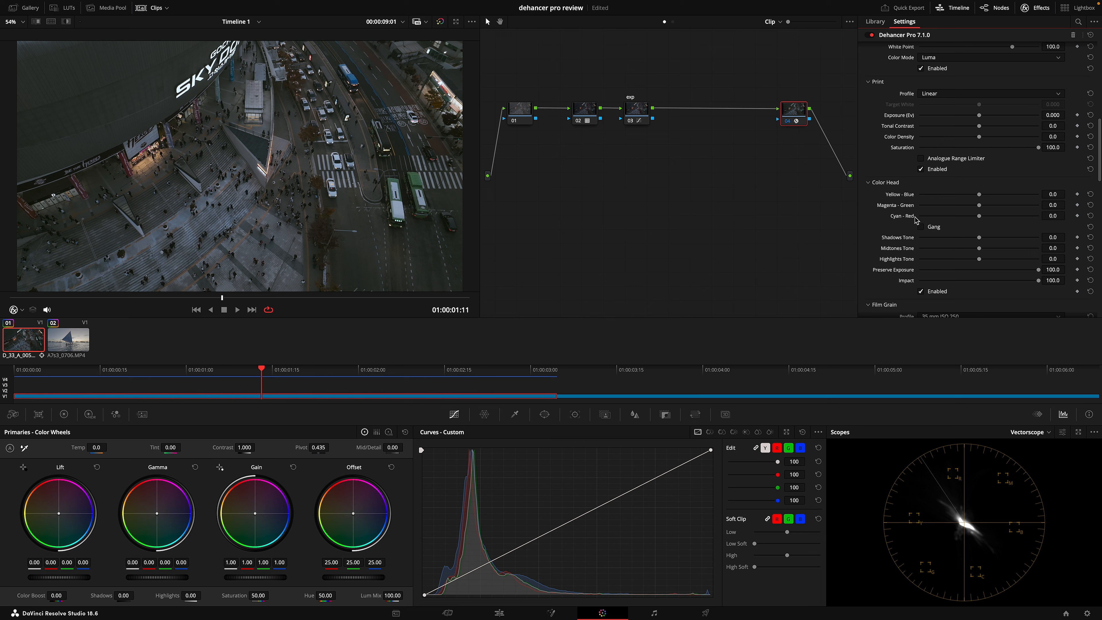
Step: Enable Film Grain and review its available profiles from 8 mm to 65 mm, keeping 35 mm ISO 250
scroll(918, 235, down, 5)
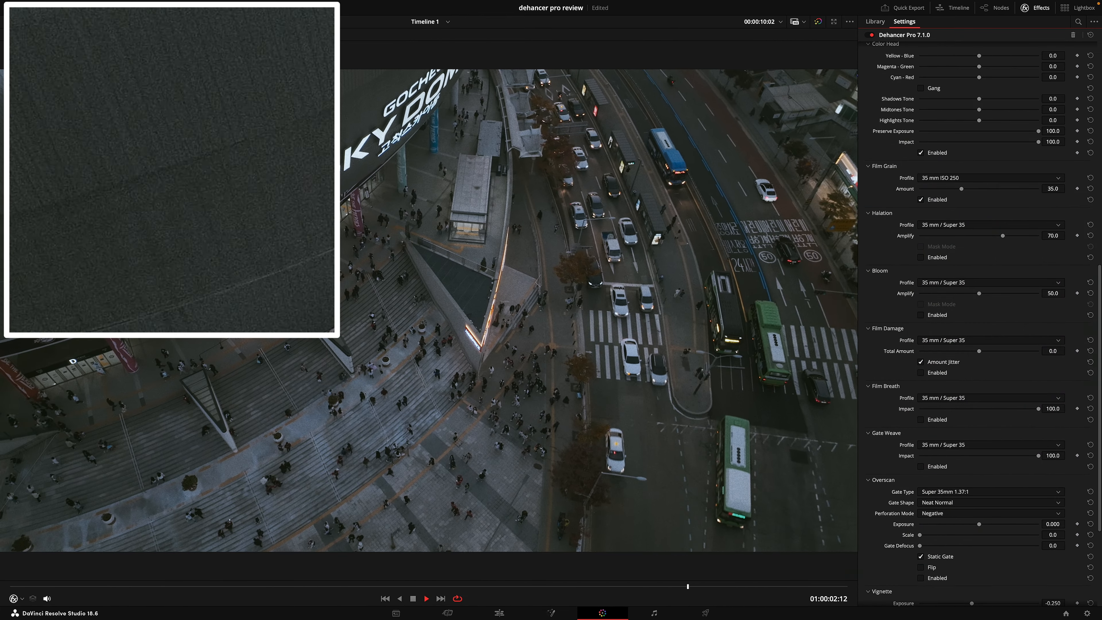
click(976, 178)
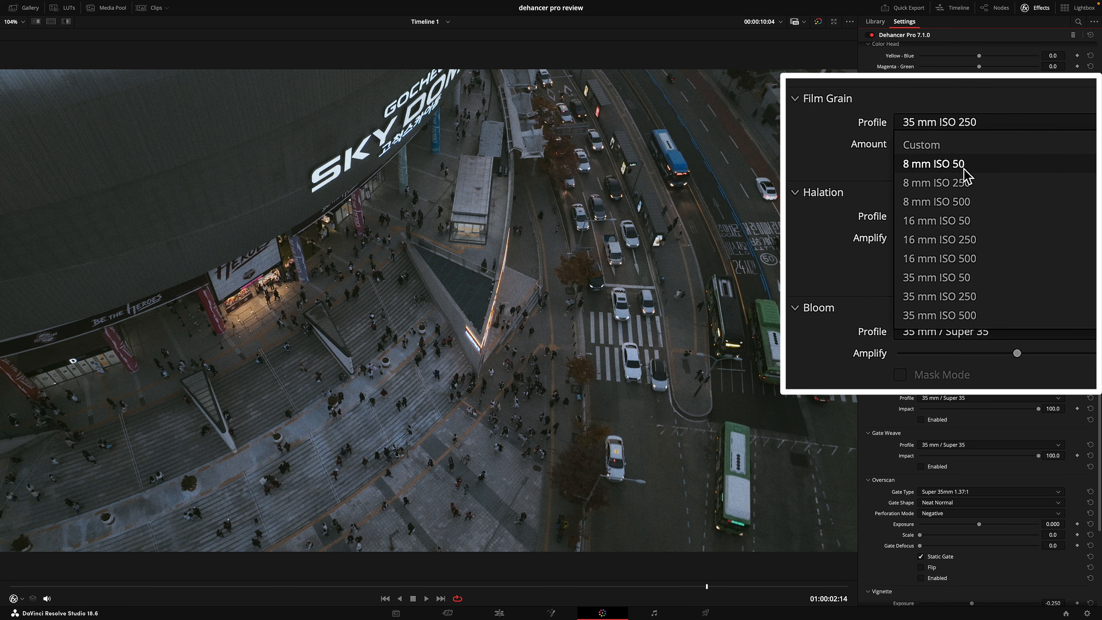
scroll(961, 256, down, 1)
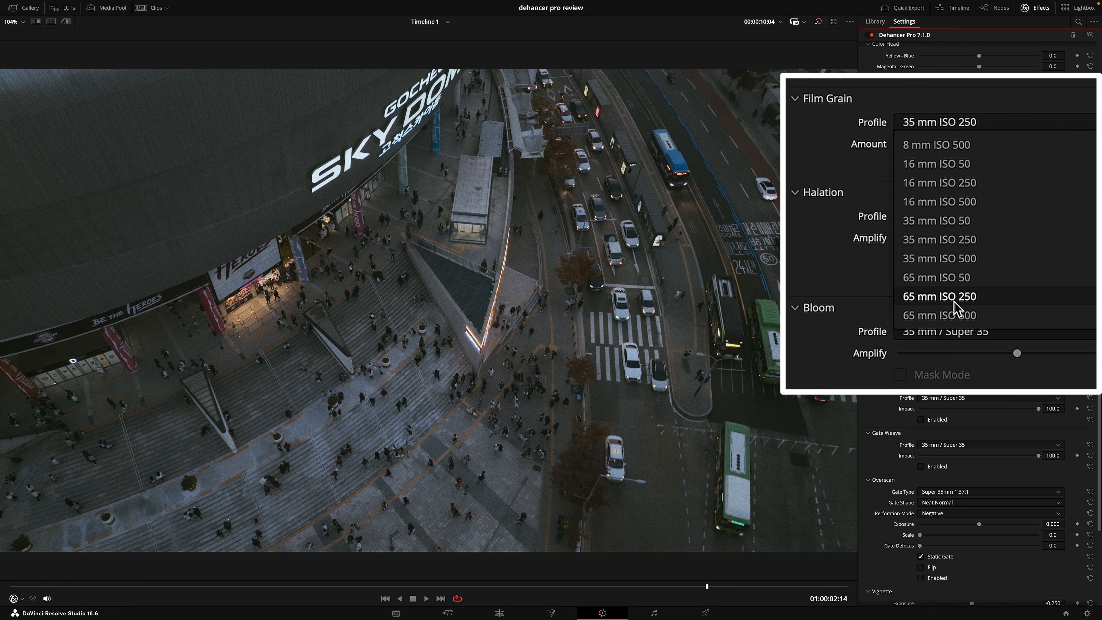
click(1000, 237)
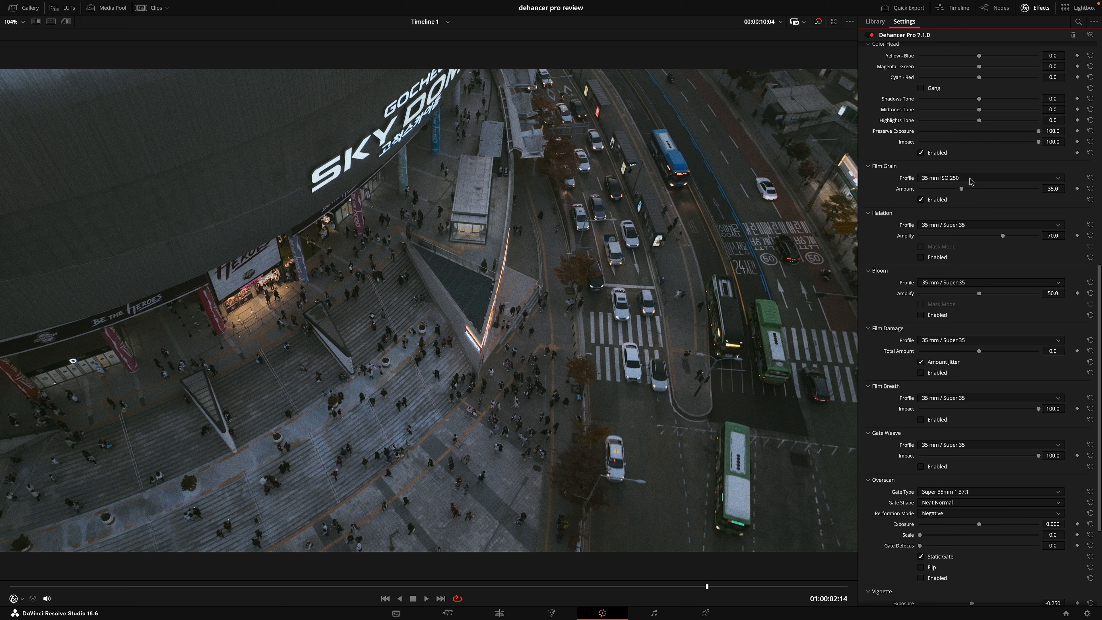
Step: Try the 8 mm ISO 250 Film Grain profile and play the clip to inspect the grain
click(929, 179)
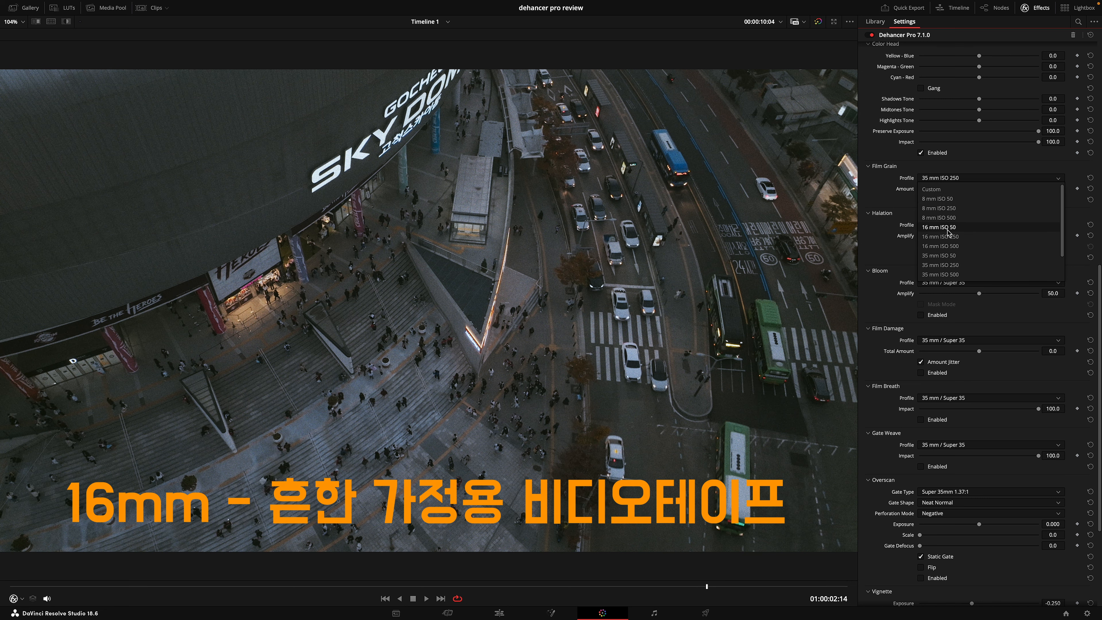
scroll(954, 273, down, 1)
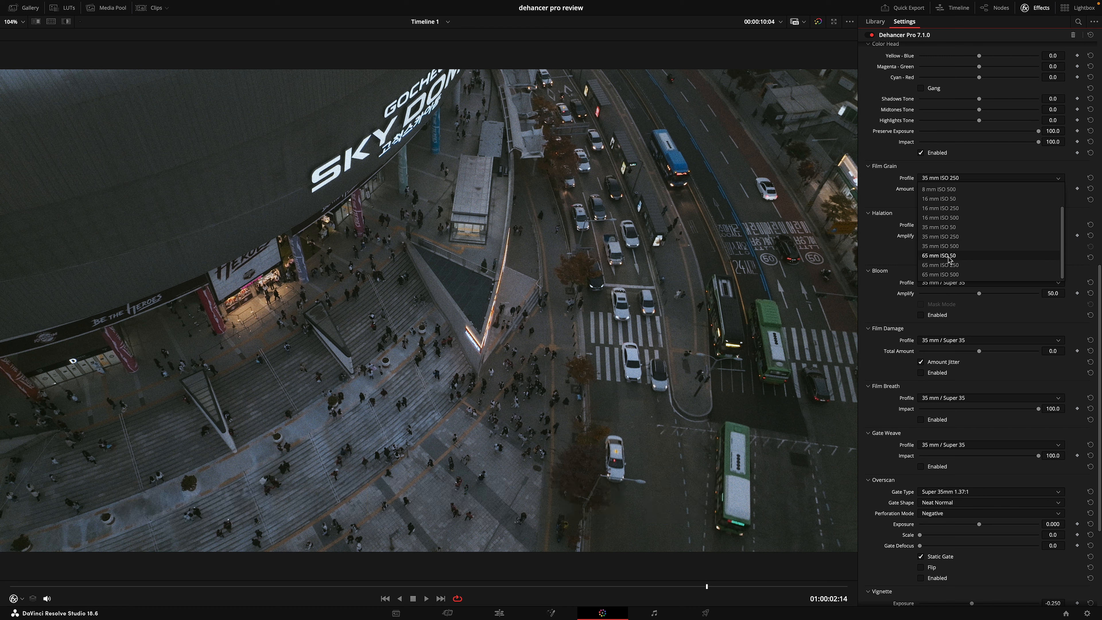
scroll(970, 227, up, 1)
click(948, 209)
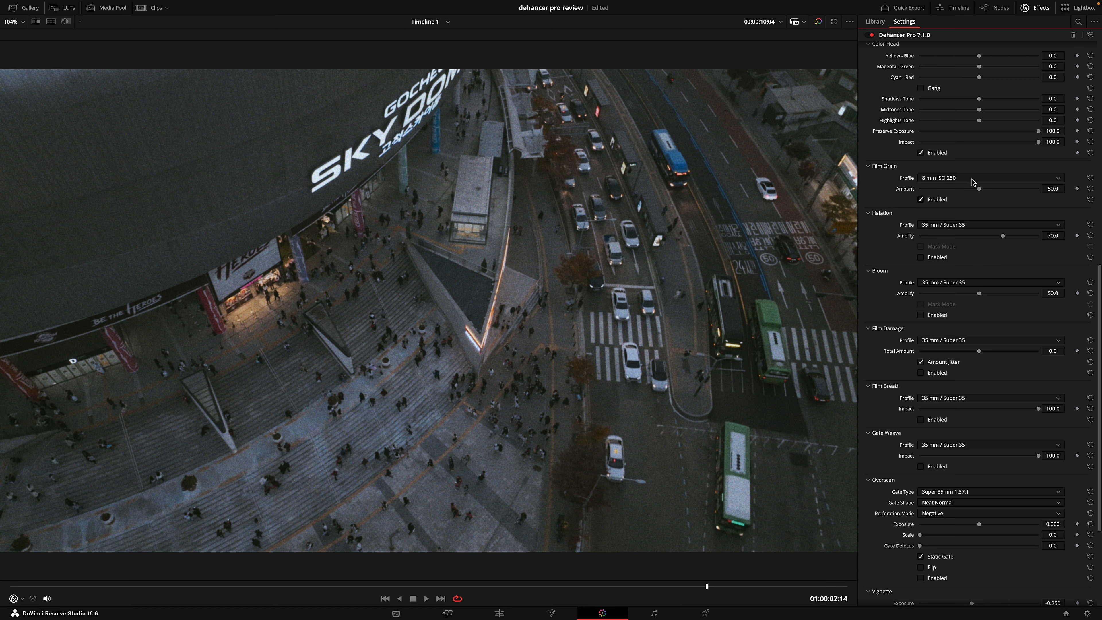
key(space)
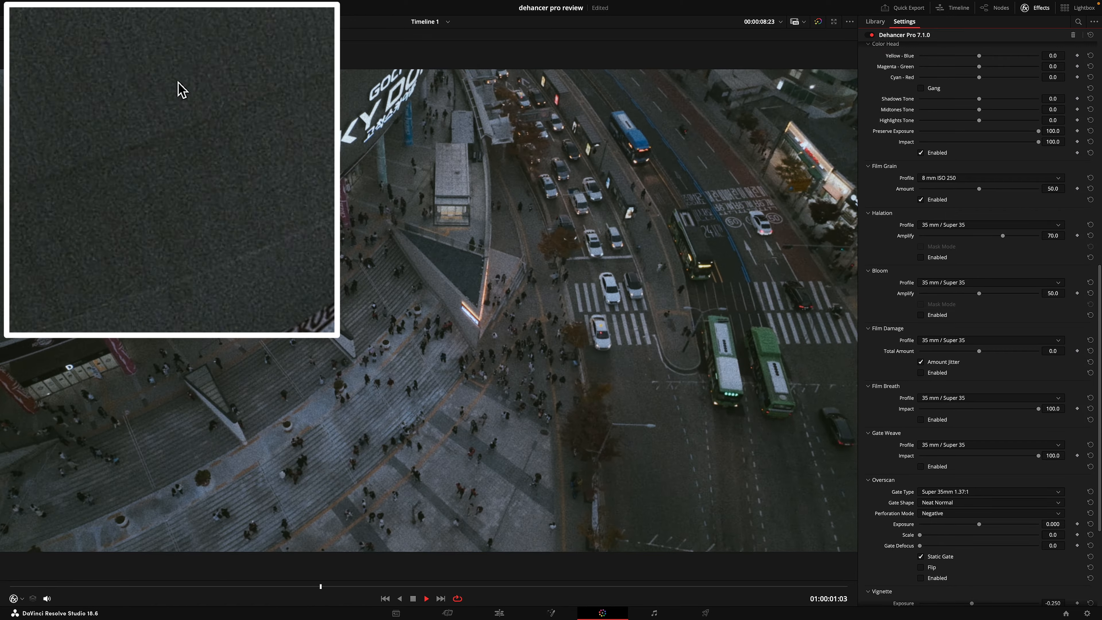
key(space)
Step: Check the 8 mm ISO 500 Film Grain profile in playback, and set the grain profile to 16 mm ISO 250
click(961, 181)
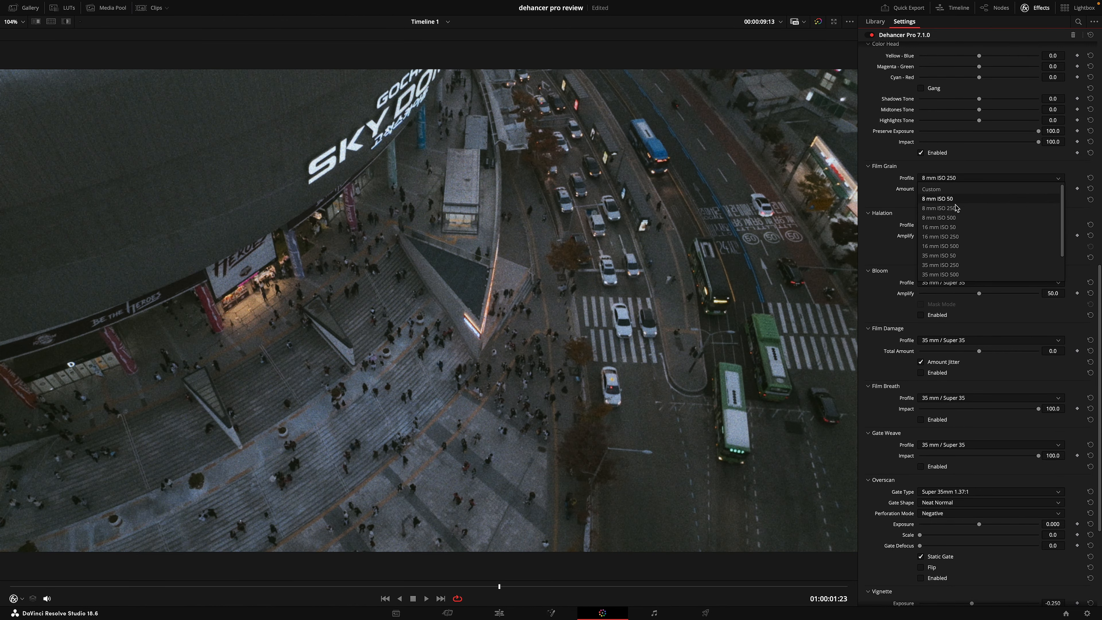
click(947, 219)
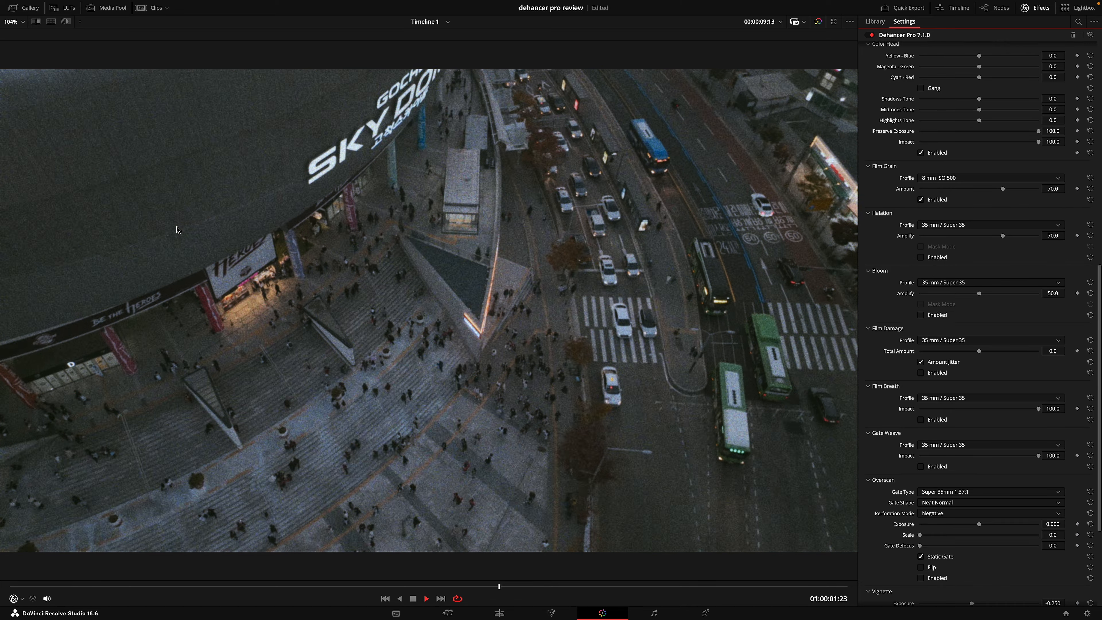
key(space)
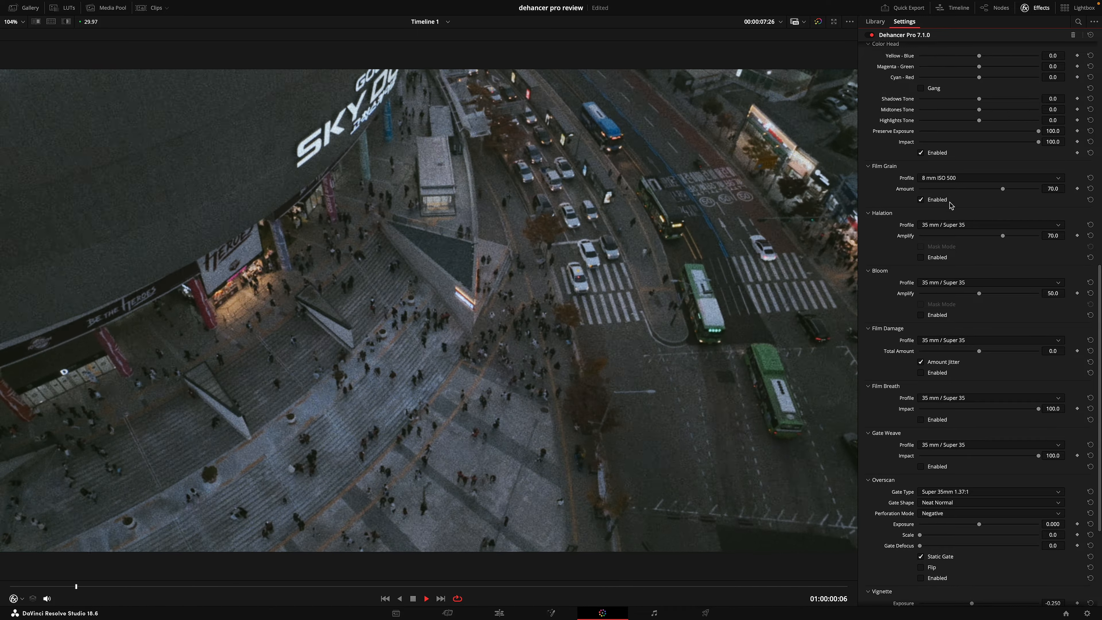
key(space)
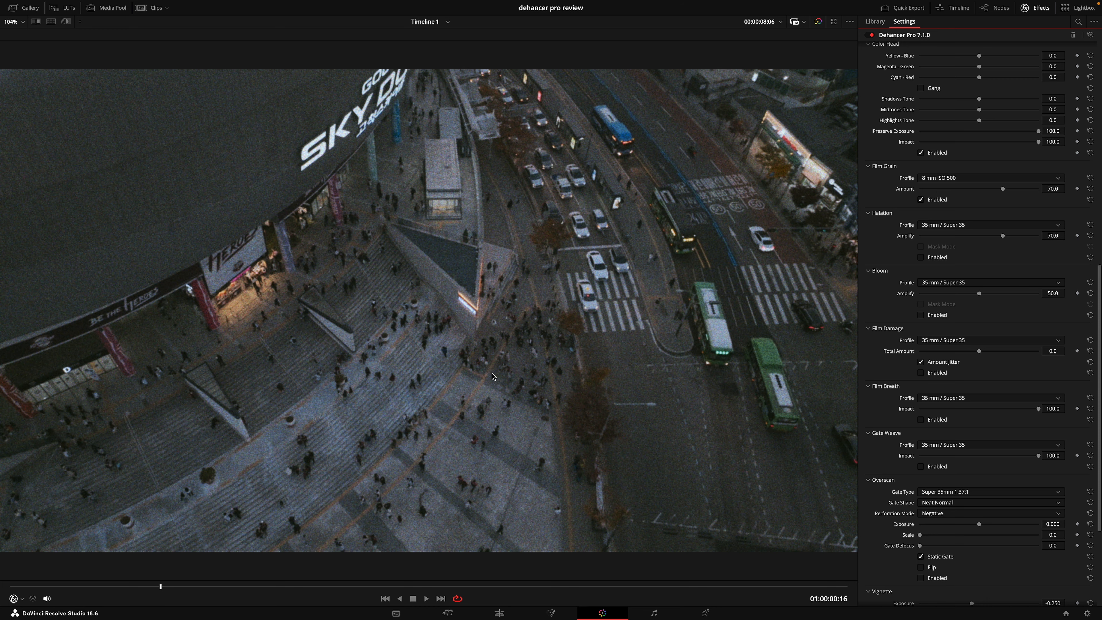
key(space)
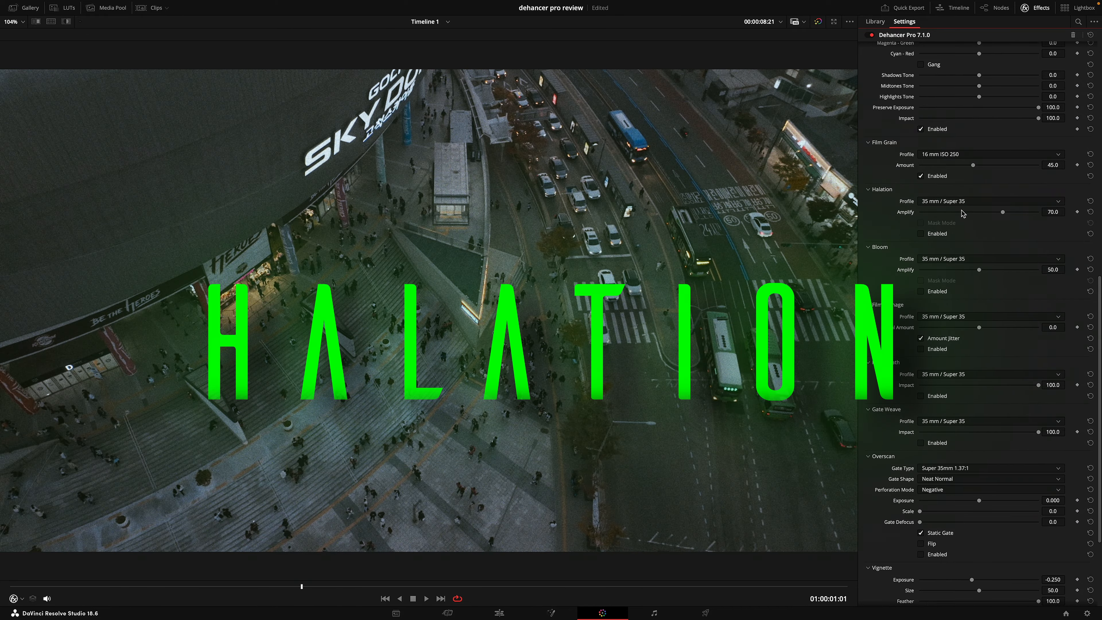
Step: Enable Halation, compare the 8 mm / Super 8 and 65 mm / 70 mm profiles in playback, and set 35 mm / Super 35
click(920, 233)
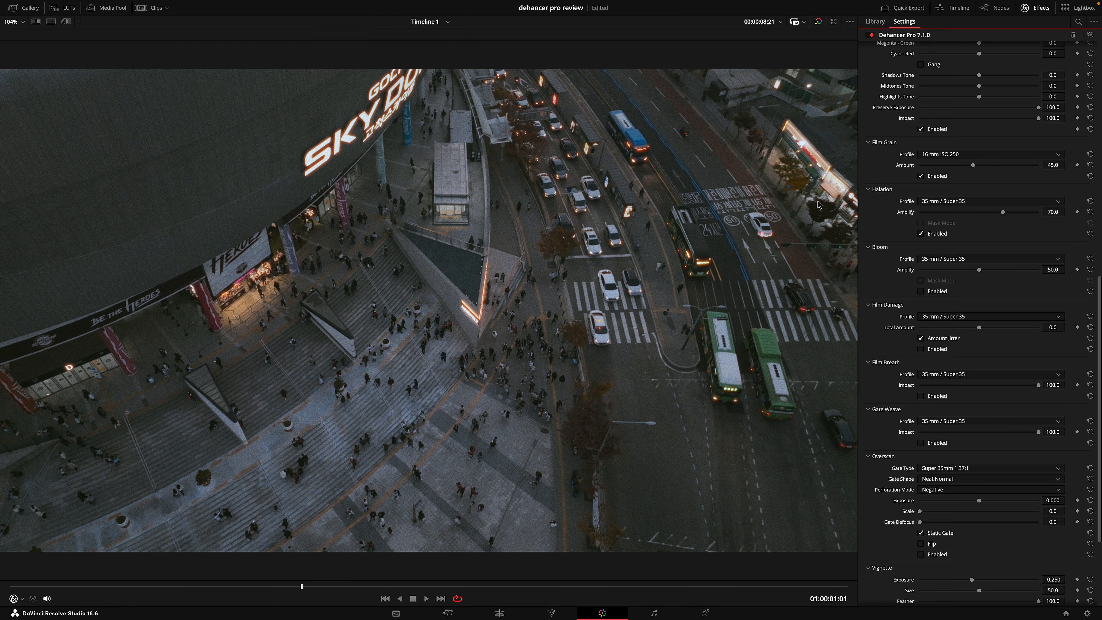
key(space)
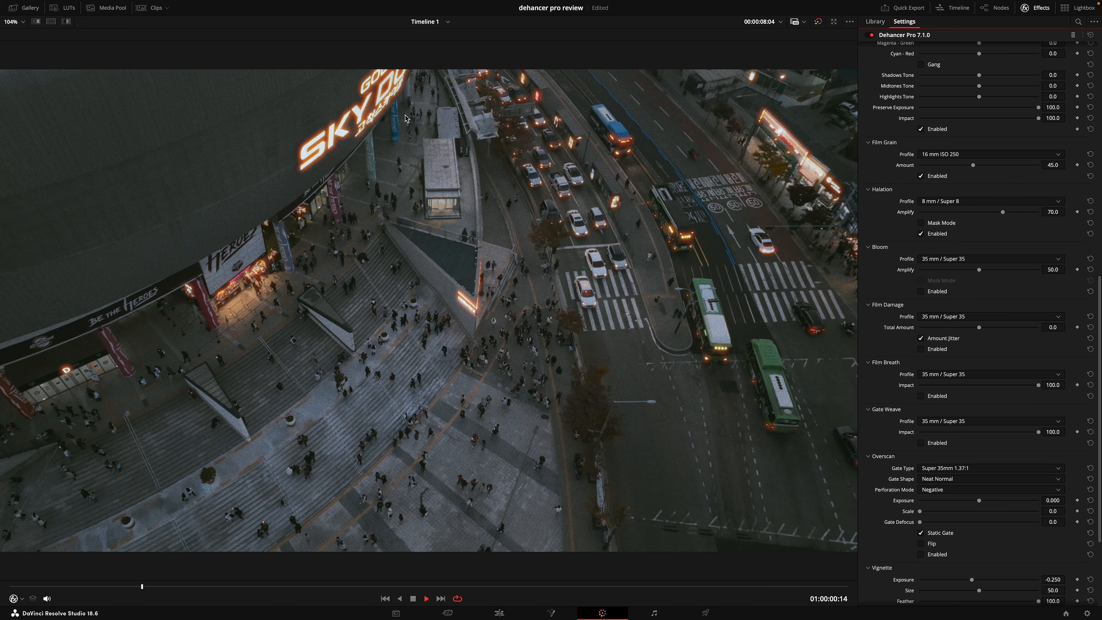
click(989, 200)
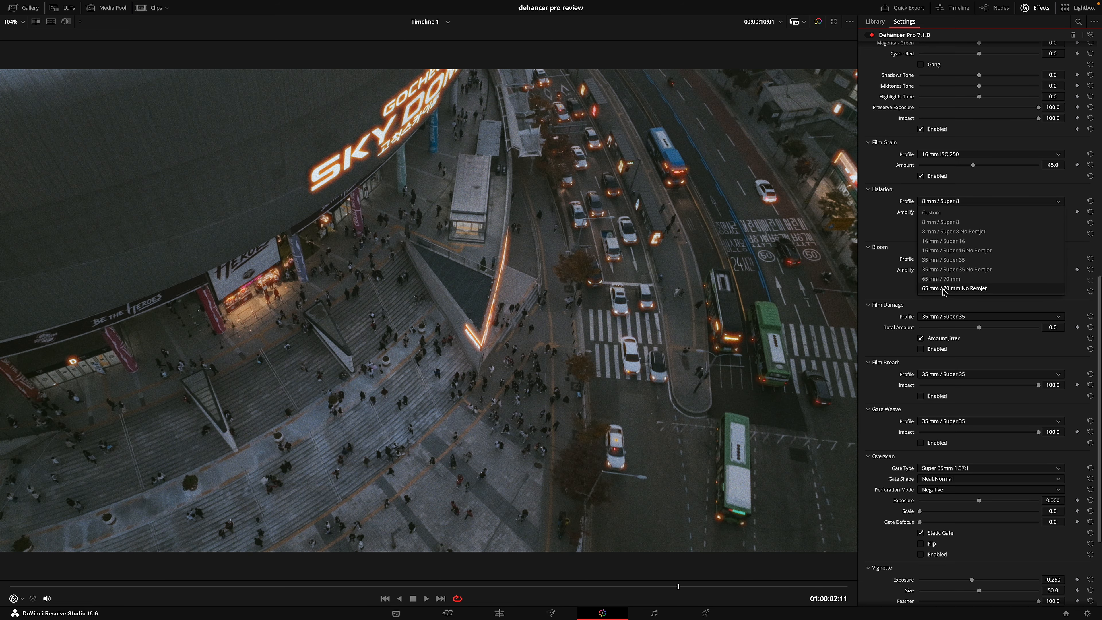
click(948, 282)
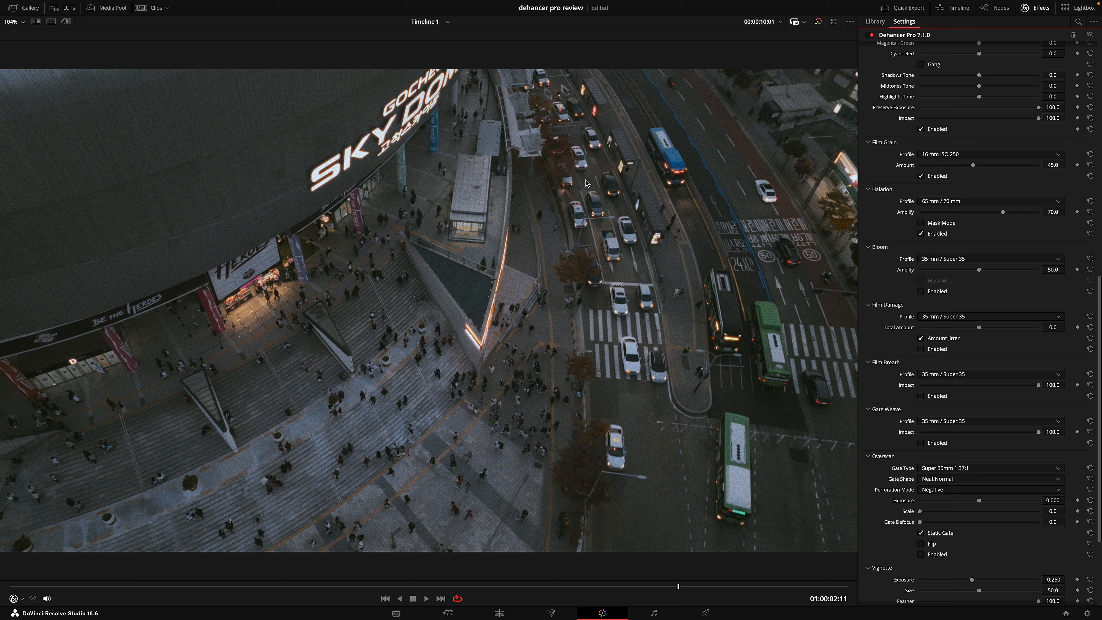
key(space)
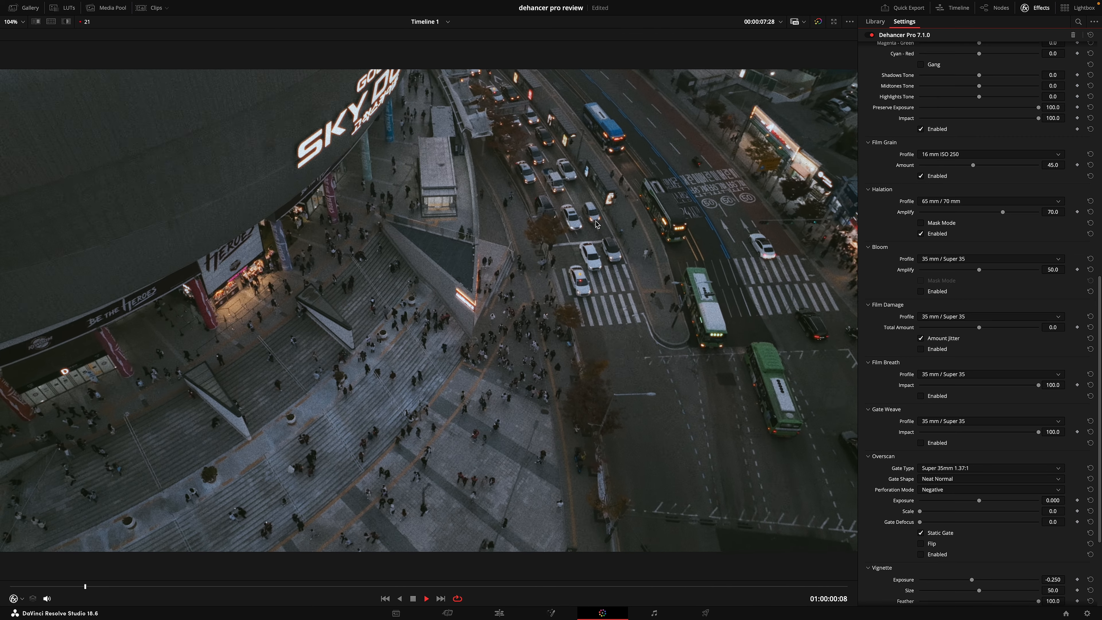
click(993, 201)
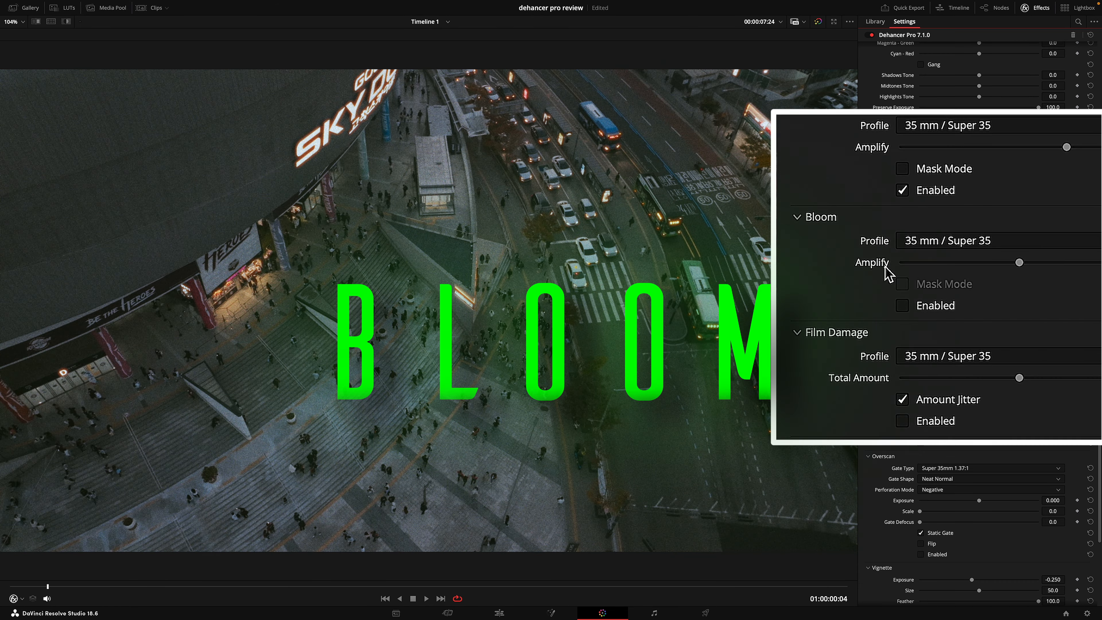
Step: Enable Bloom with the 35 mm / Super 35 profile and play the clip to inspect the glow
click(902, 305)
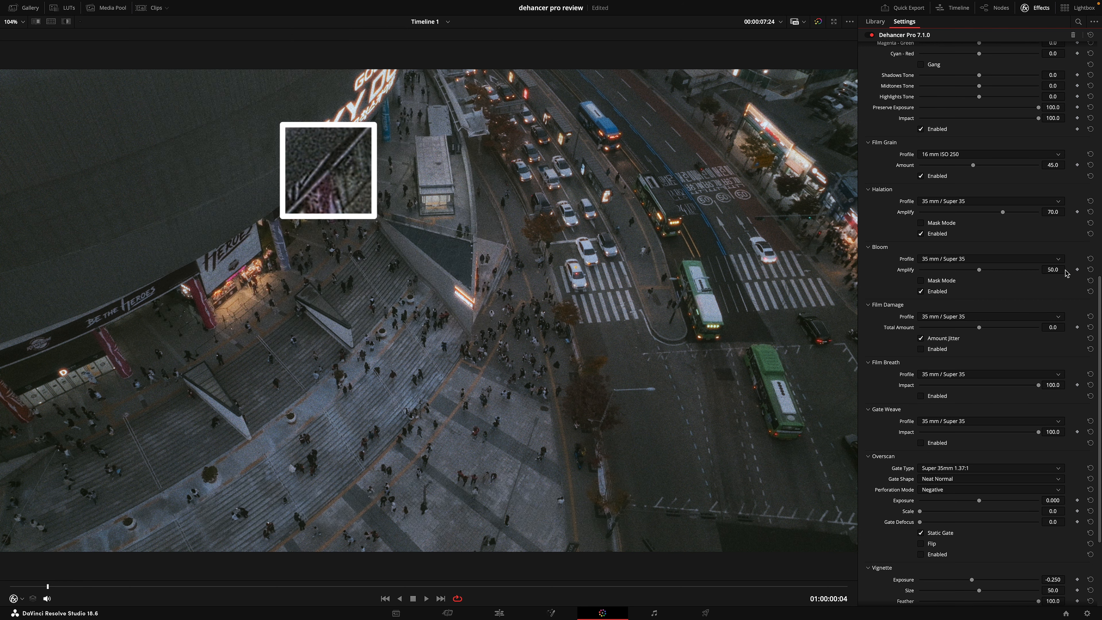
key(space)
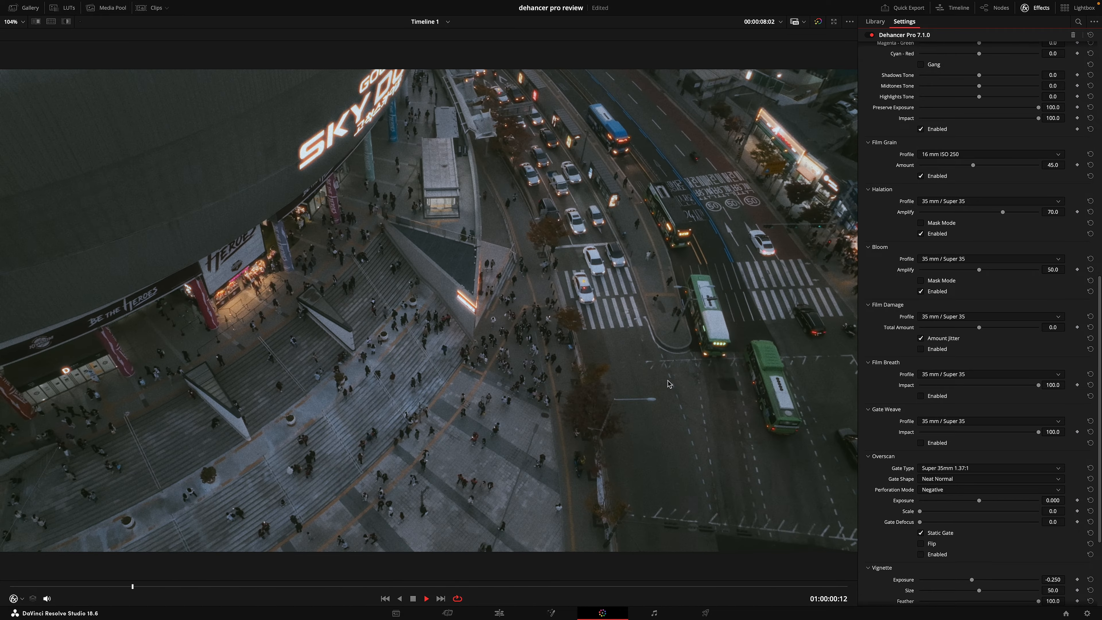
key(space)
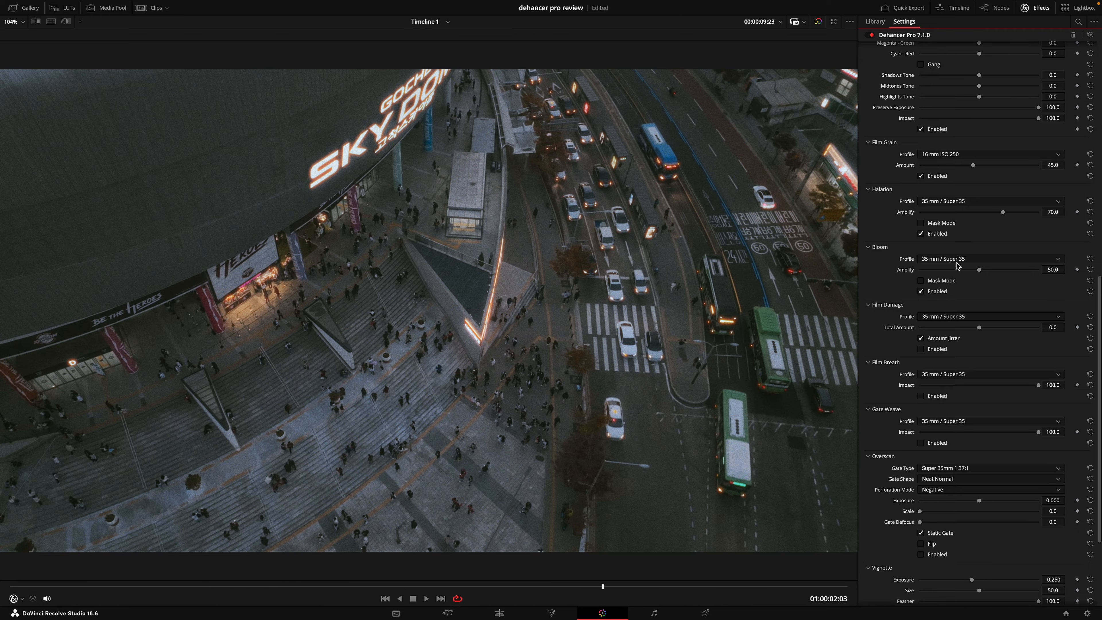
Step: Compare the 8 mm / Super 8 and 35 mm / Super 35 Bloom profiles on the stadium sign, and set 65 mm / 70 mm
click(971, 259)
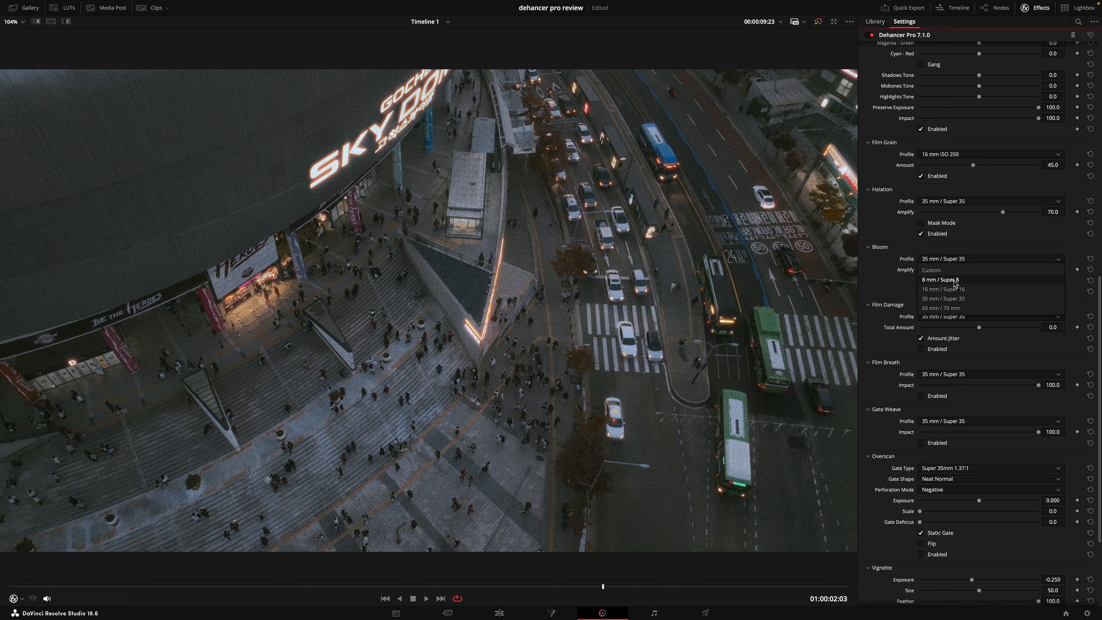
click(1030, 256)
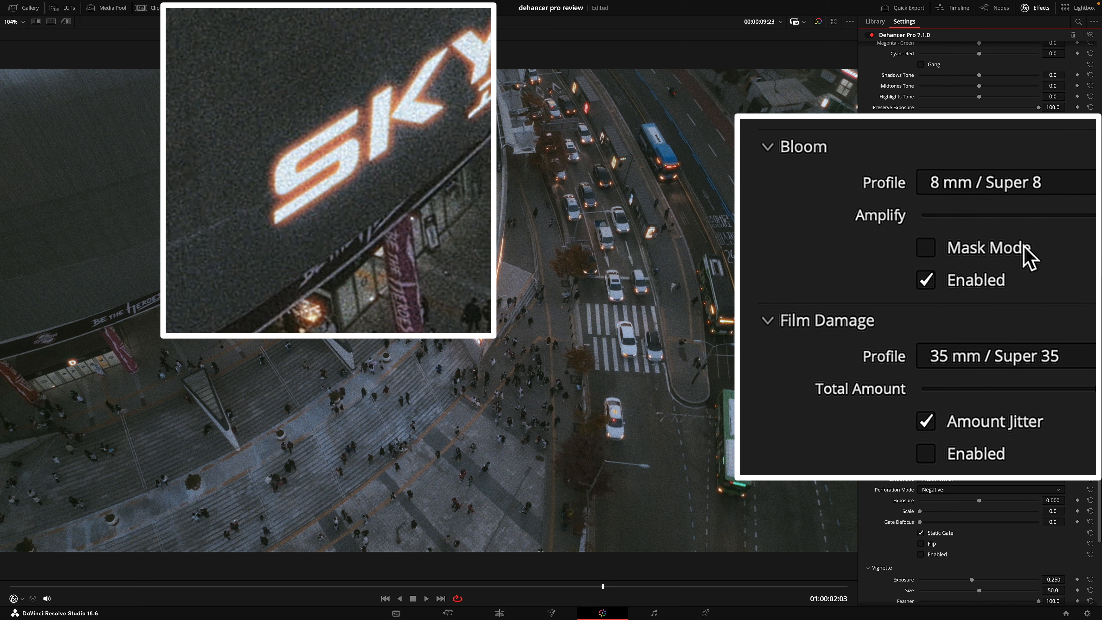
click(997, 182)
click(1037, 306)
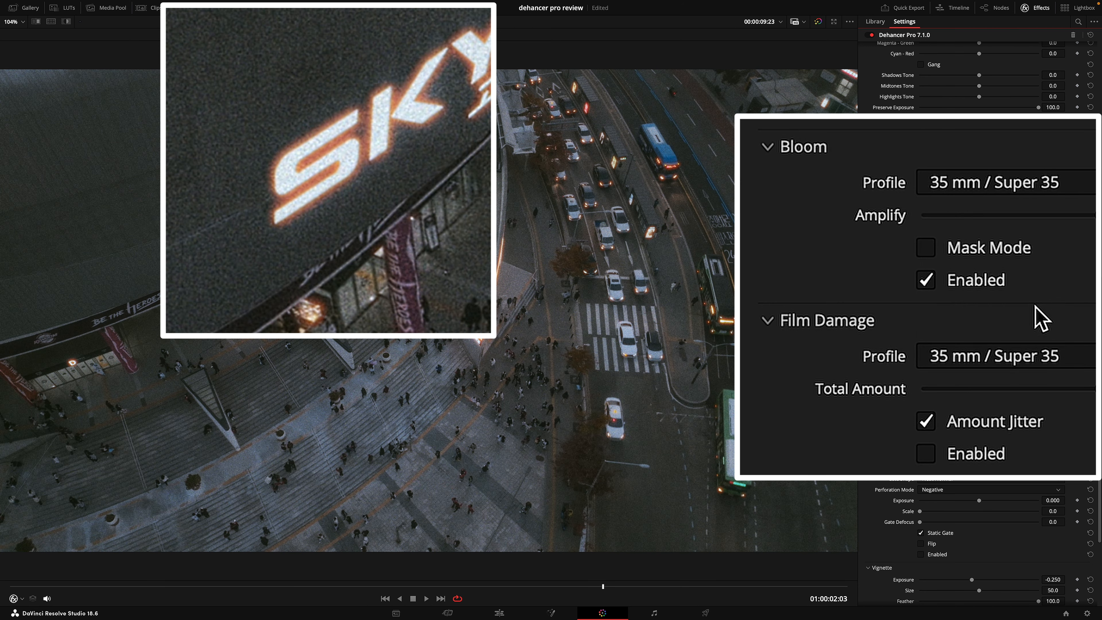
click(1020, 187)
click(981, 259)
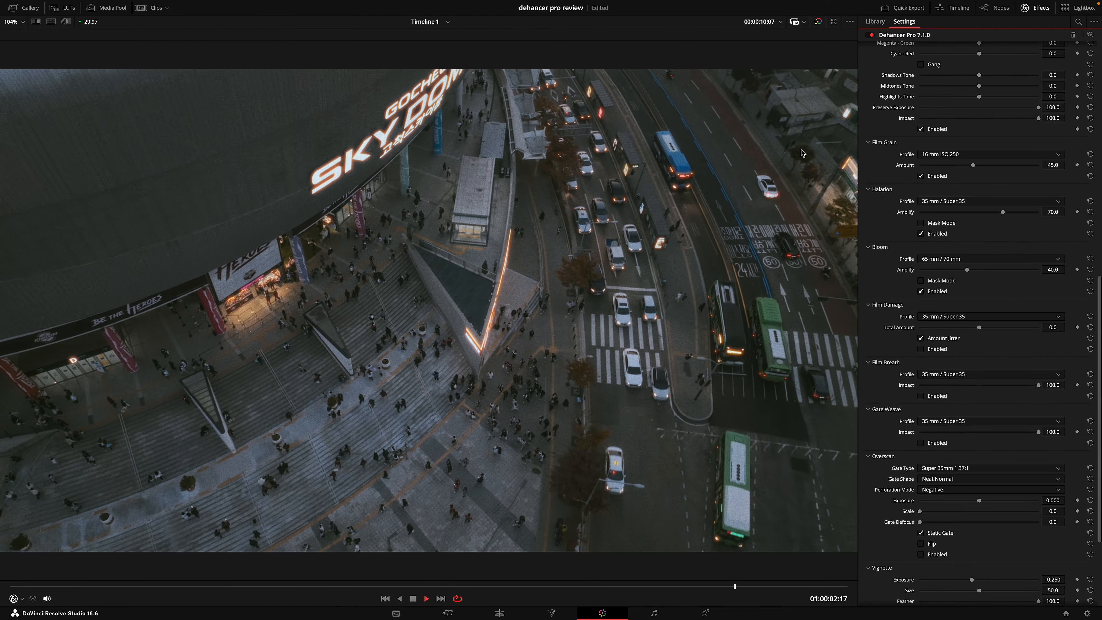
Step: Enable Film Damage with the 8 mm / Super 8 profile, and compare the clip with Amount Jitter off and on
key(space)
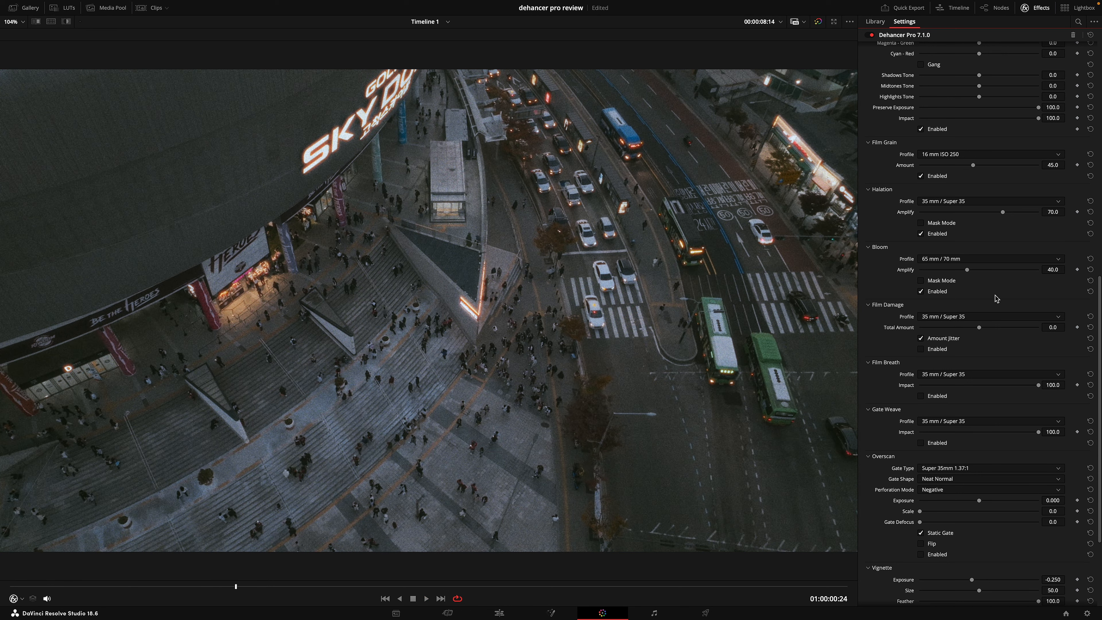
scroll(996, 298, down, 2)
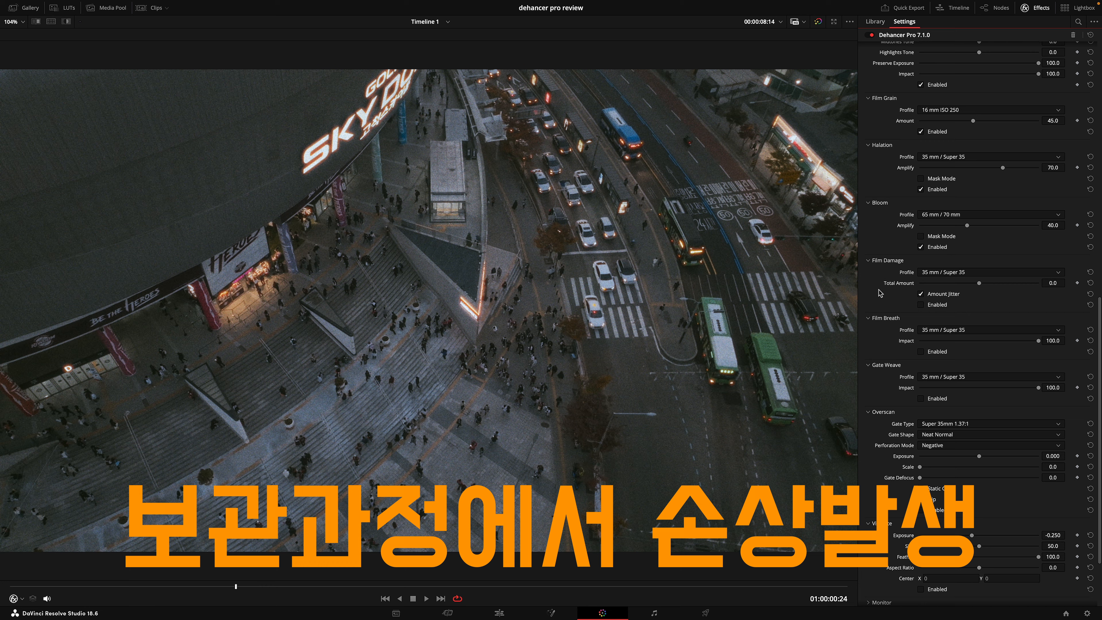
click(1025, 273)
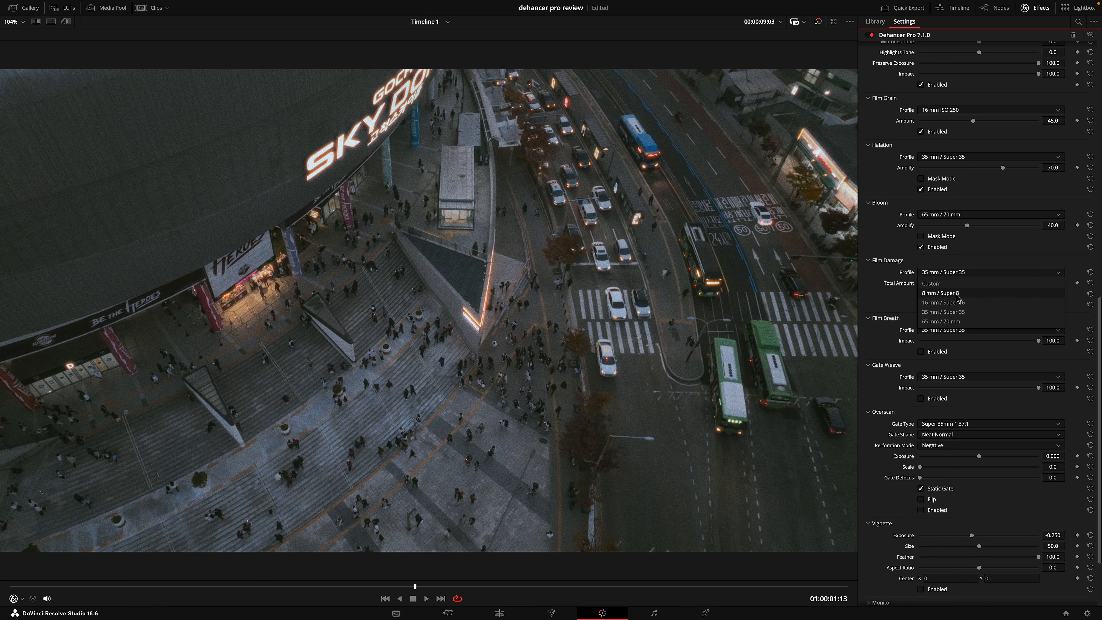
click(956, 295)
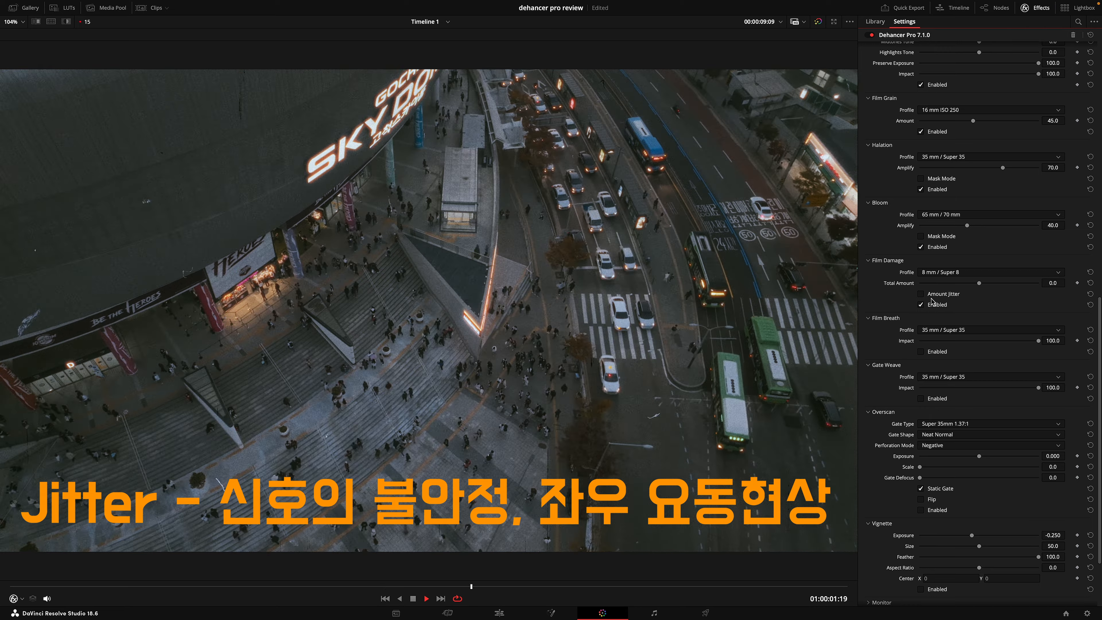
click(923, 296)
click(921, 295)
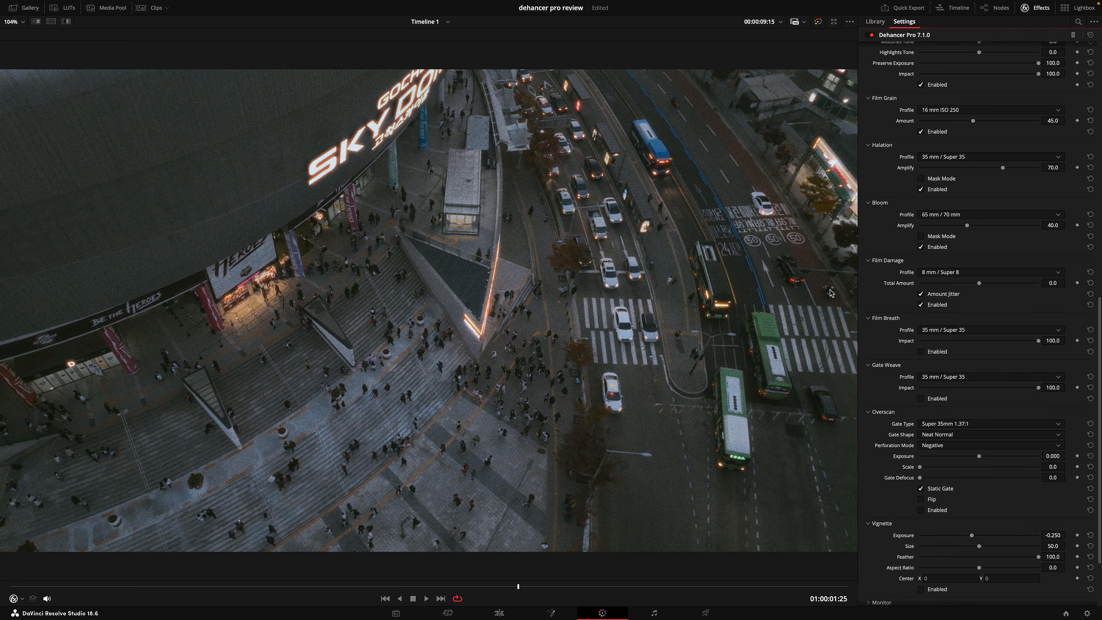
Step: Disable Film Damage, and enable Film Breath with the 8 mm / Super 8 profile to check its flicker in playback
scroll(1002, 281, down, 2)
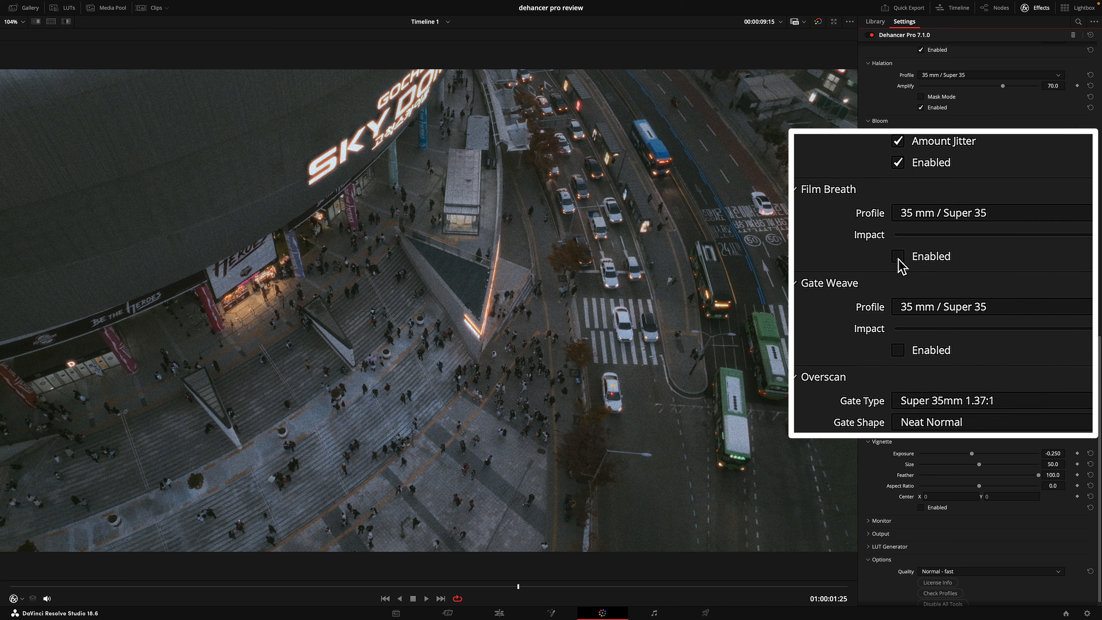
click(921, 270)
click(921, 222)
click(989, 248)
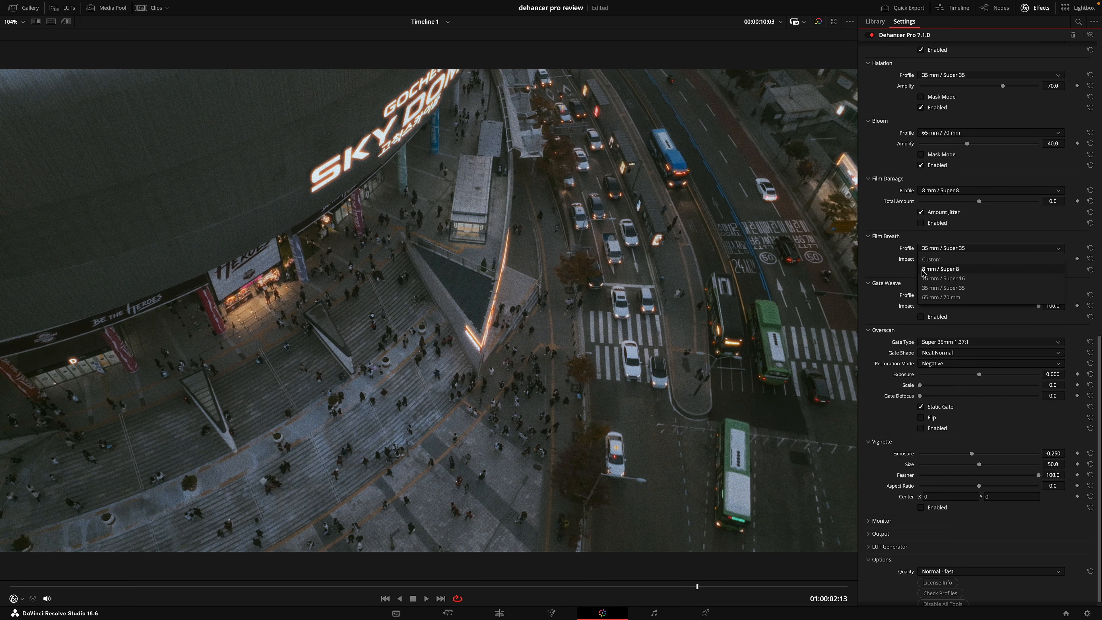
click(960, 270)
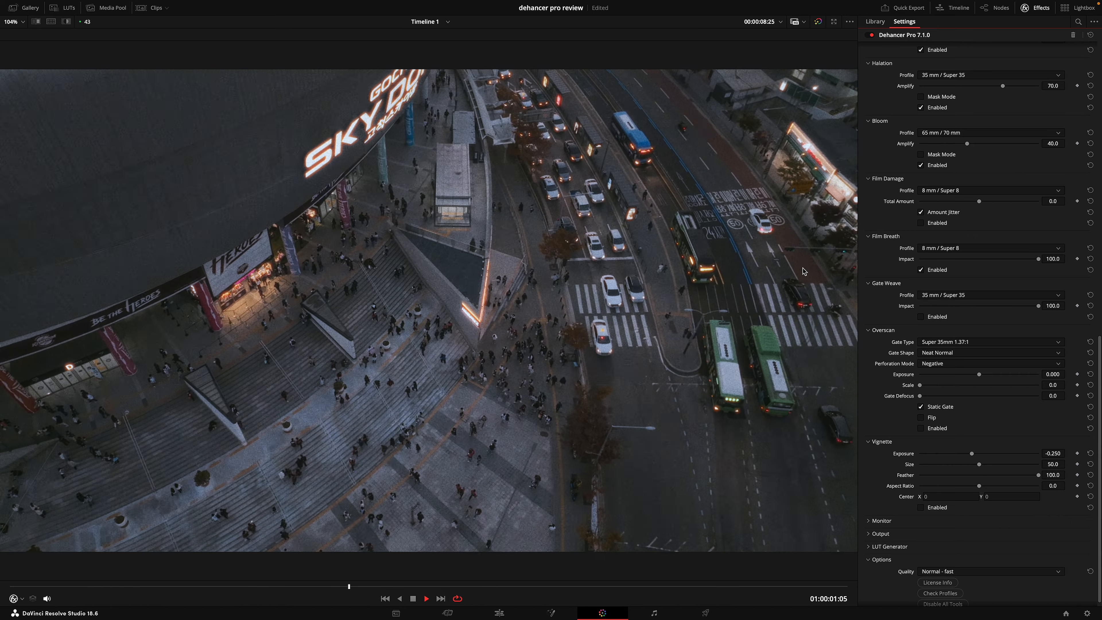
key(space)
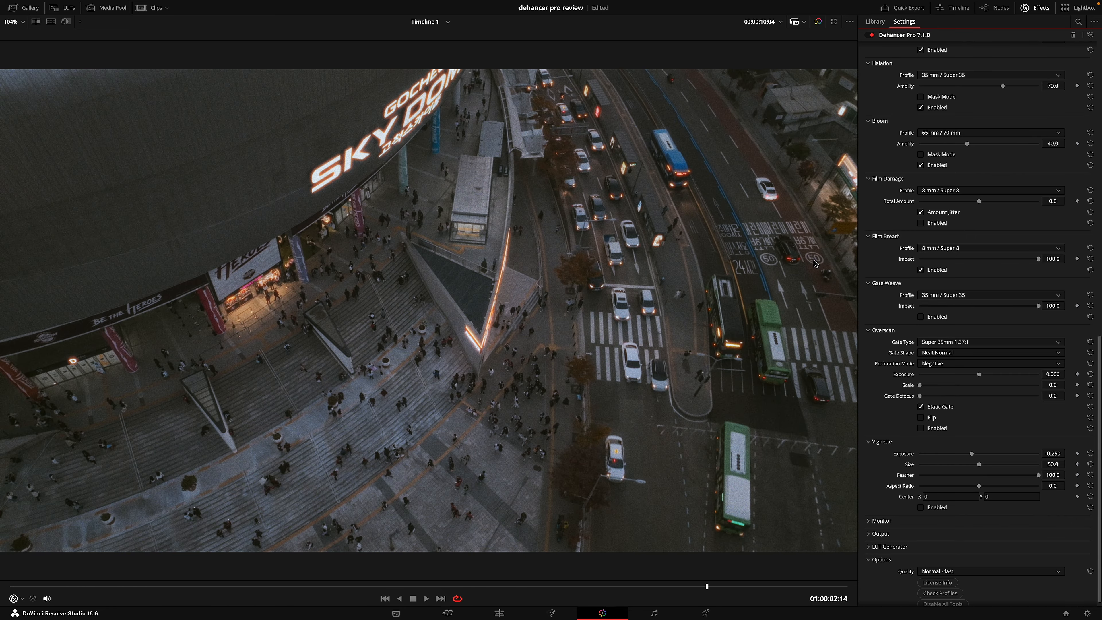
key(alt+f)
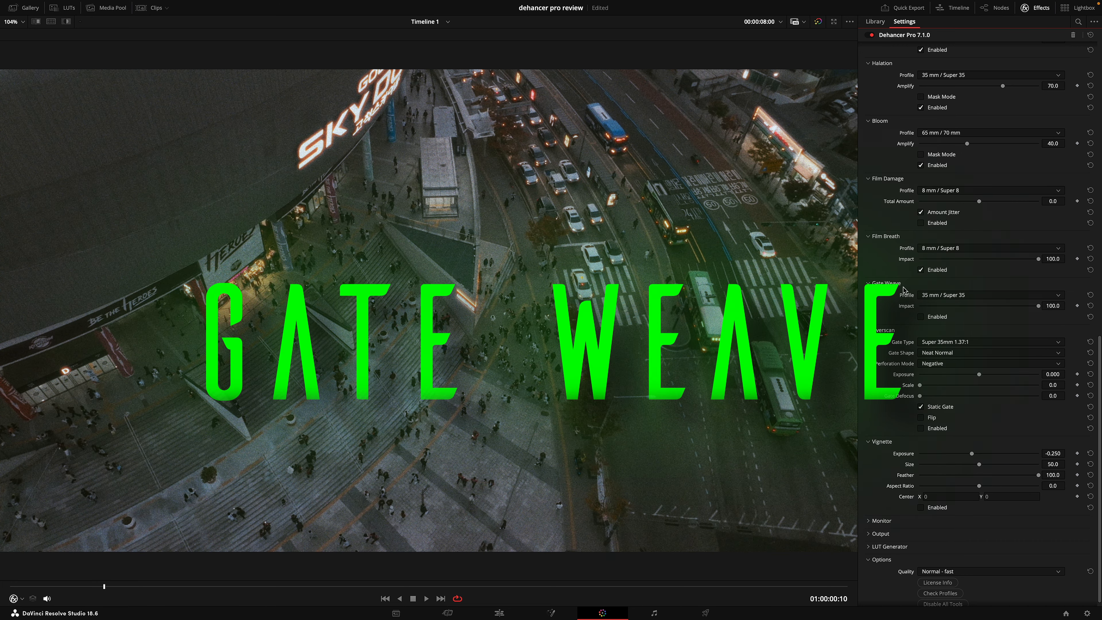
Step: Enable Gate Weave, set its profile to 8 mm / Super 8, and inspect the frame shift on the clip
click(921, 316)
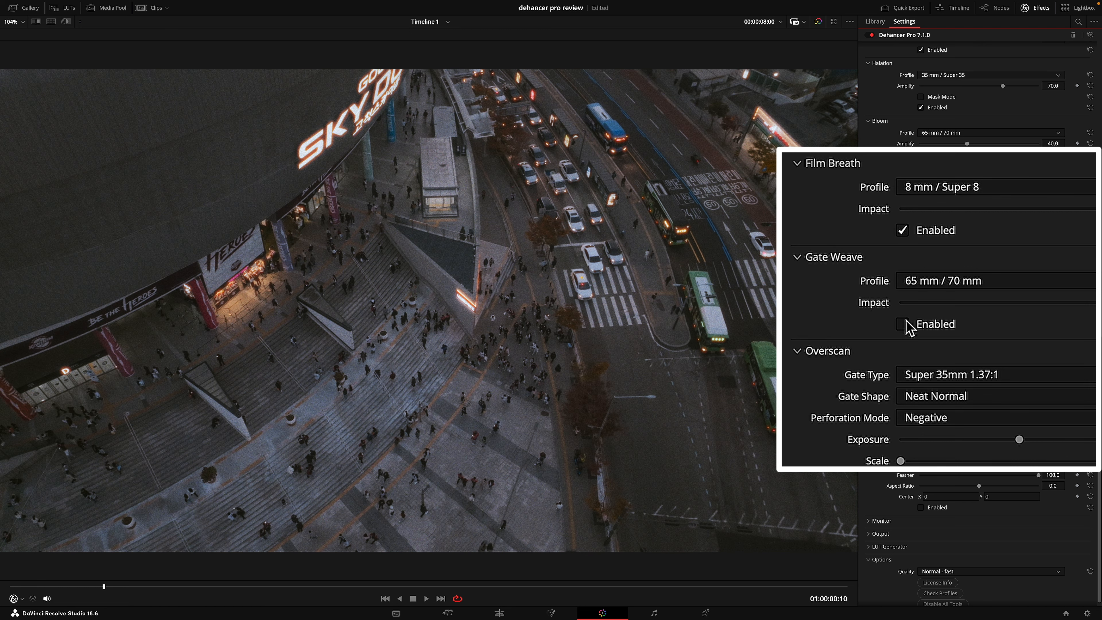
click(903, 323)
click(946, 281)
click(949, 321)
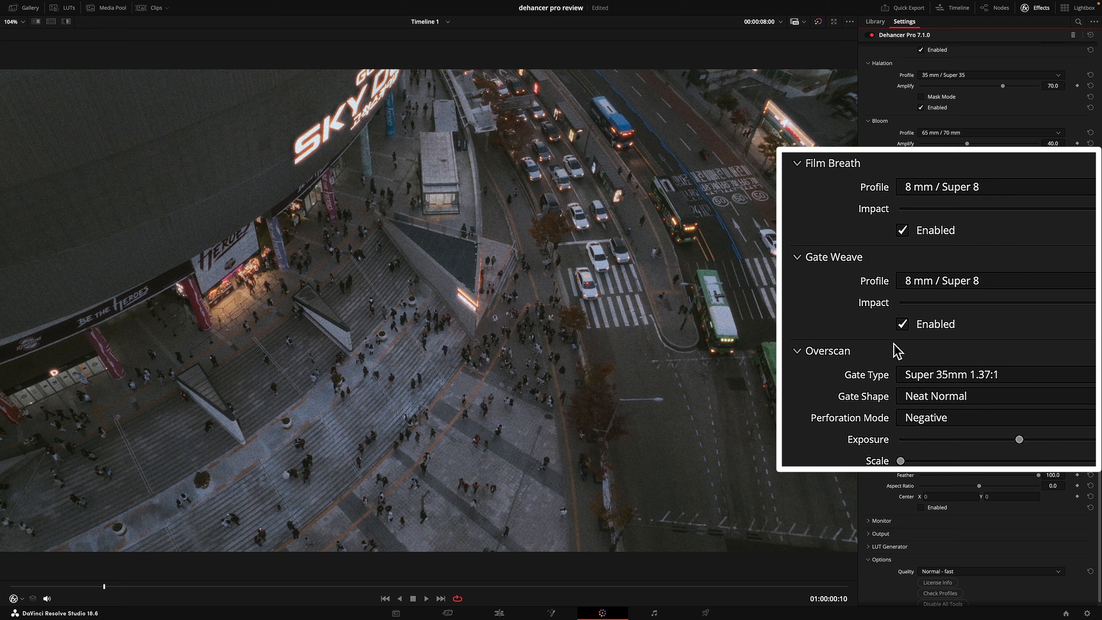
click(903, 324)
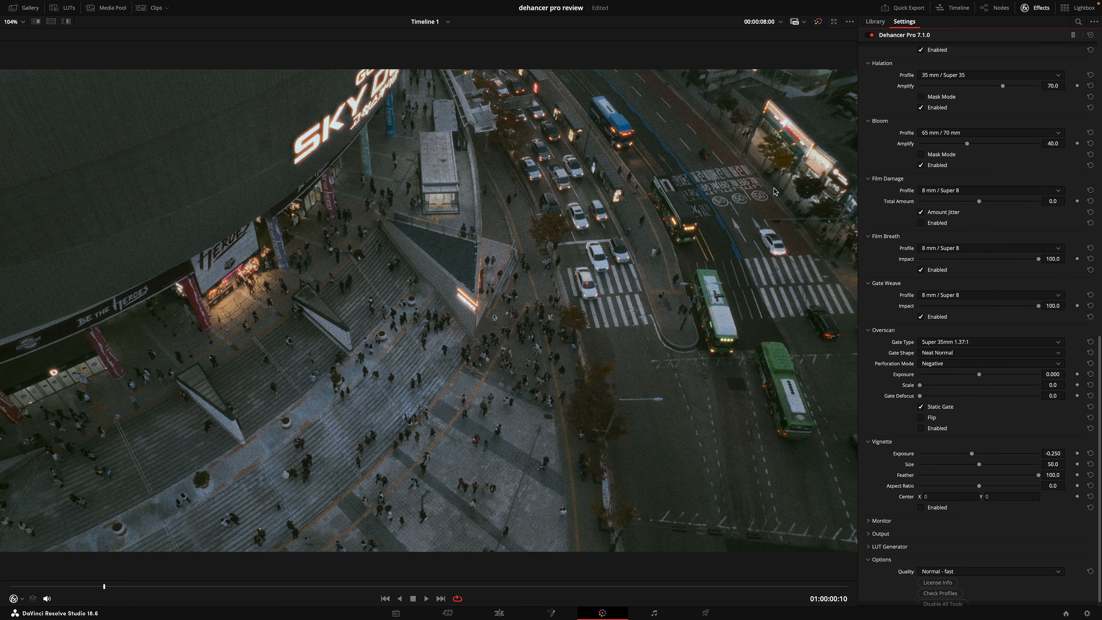
key(ctrl+s)
click(948, 259)
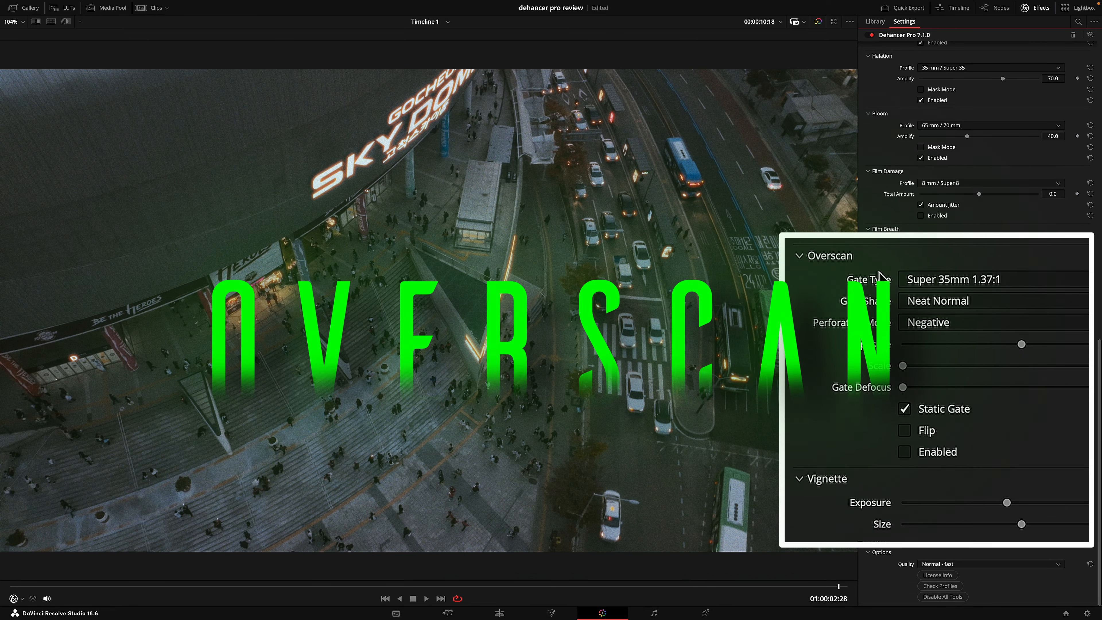
Step: Review the Overscan gate types and perforation modes, then enable Overscan with the Super 8mm 1.33:1 gate type
click(991, 278)
click(966, 332)
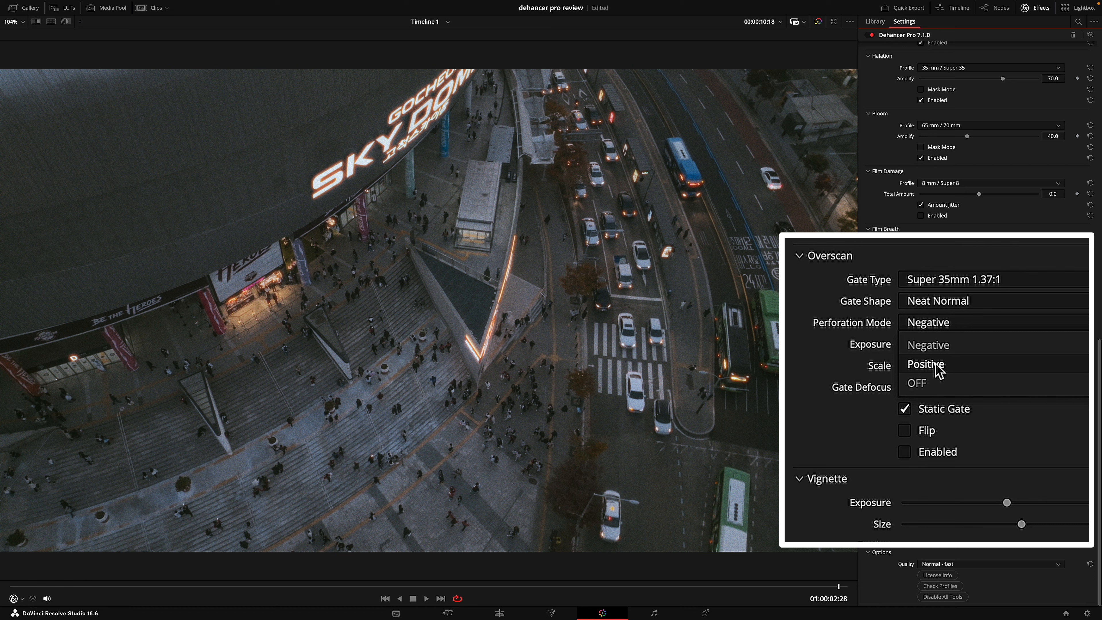
click(996, 249)
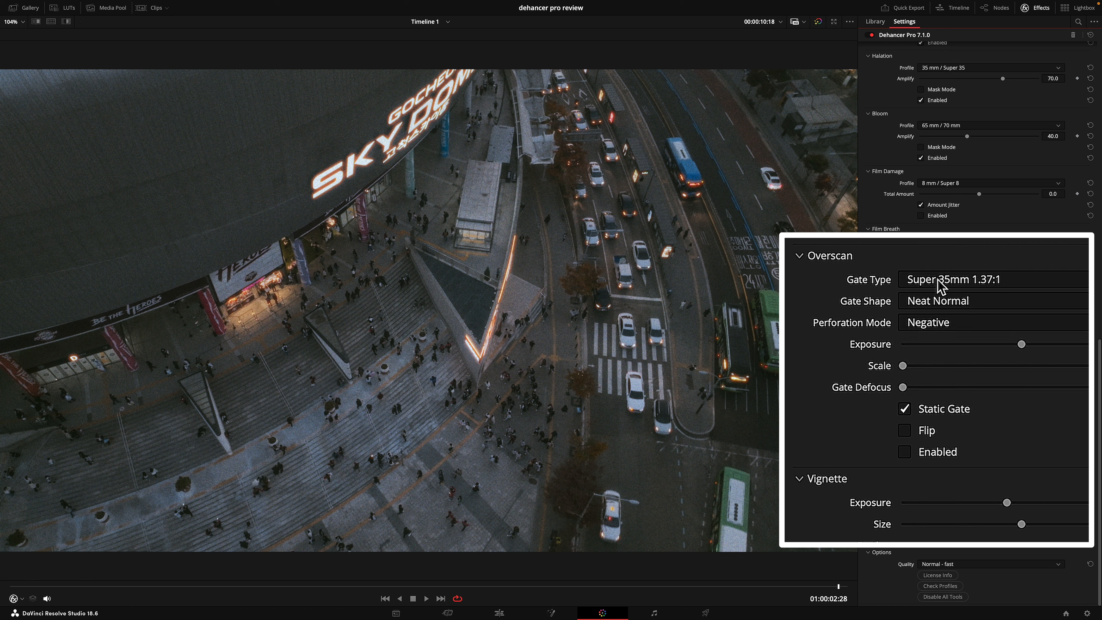
click(921, 421)
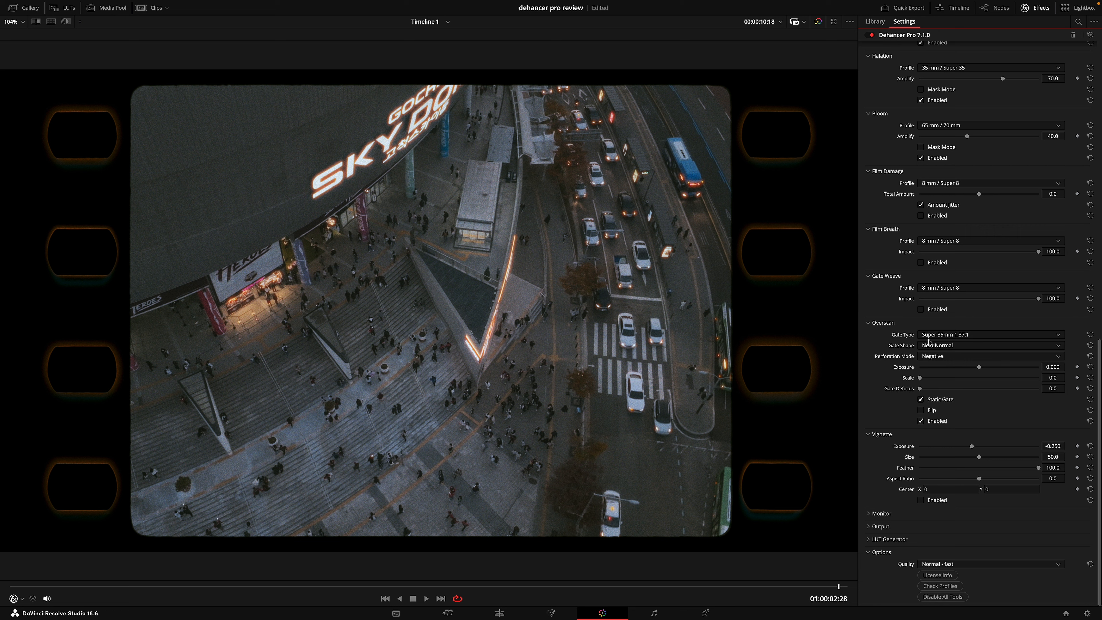
click(957, 335)
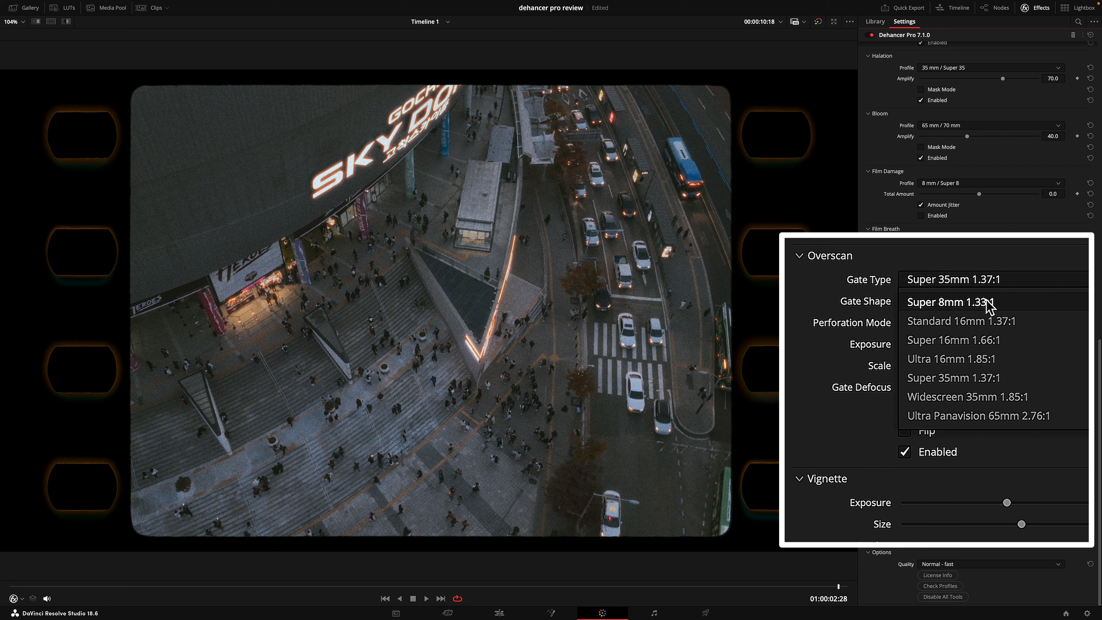
click(961, 379)
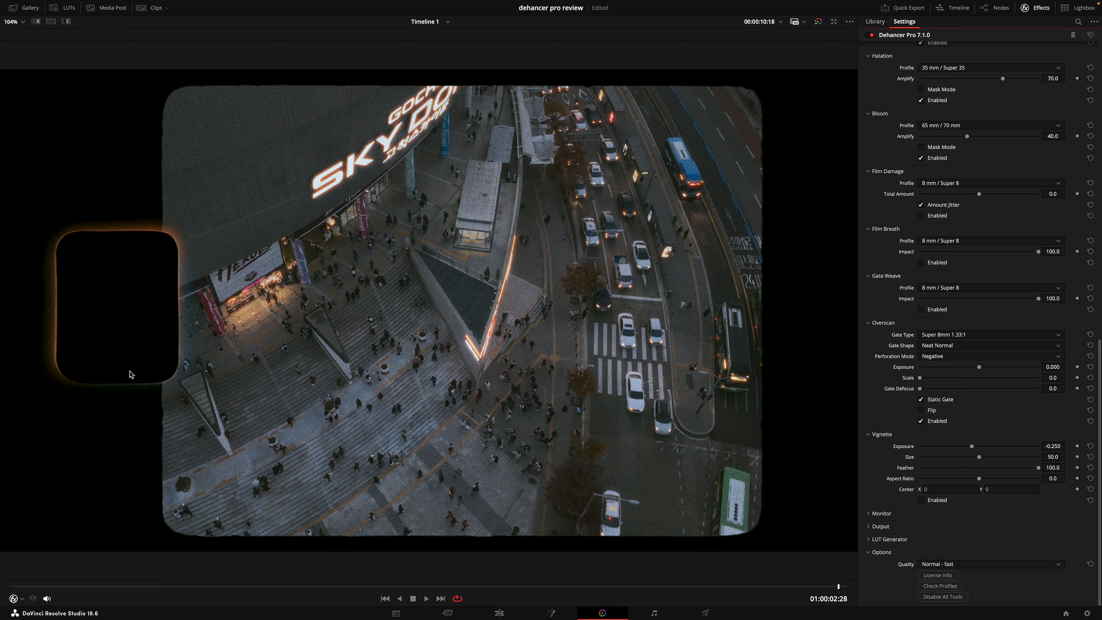
Step: Try the Positive perforation mode for the Overscan frame, and return it to Negative
click(931, 356)
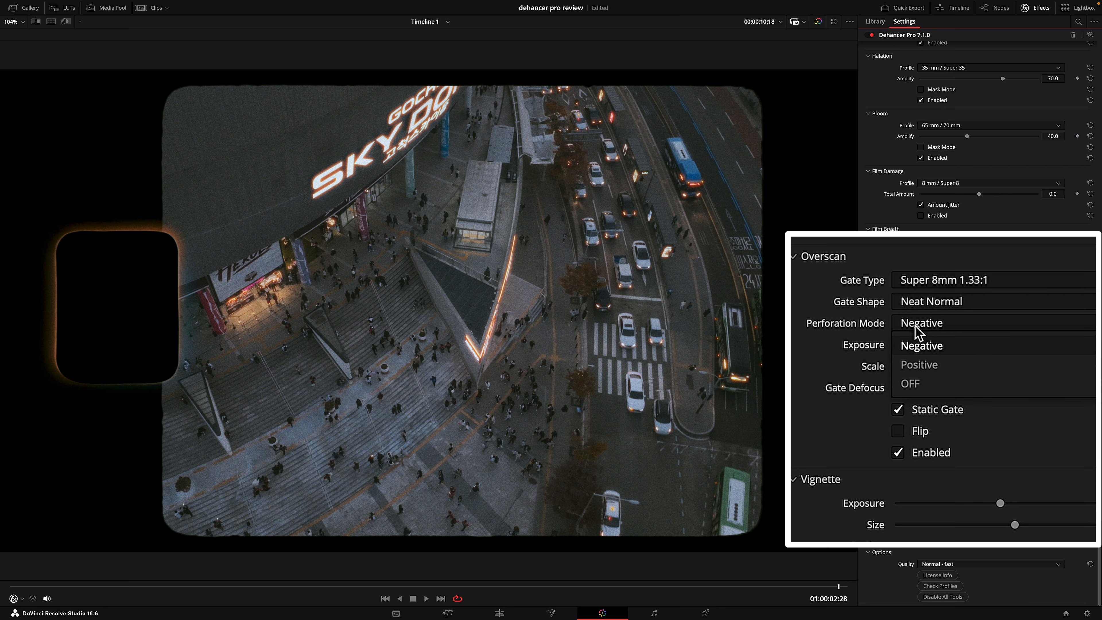
click(923, 364)
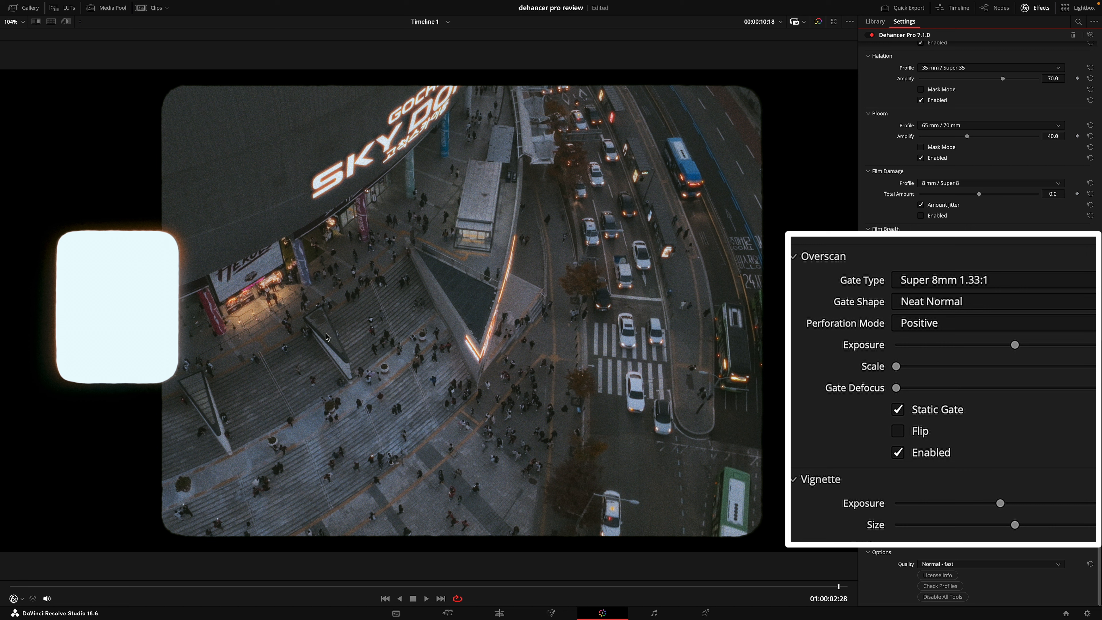
click(911, 322)
click(916, 347)
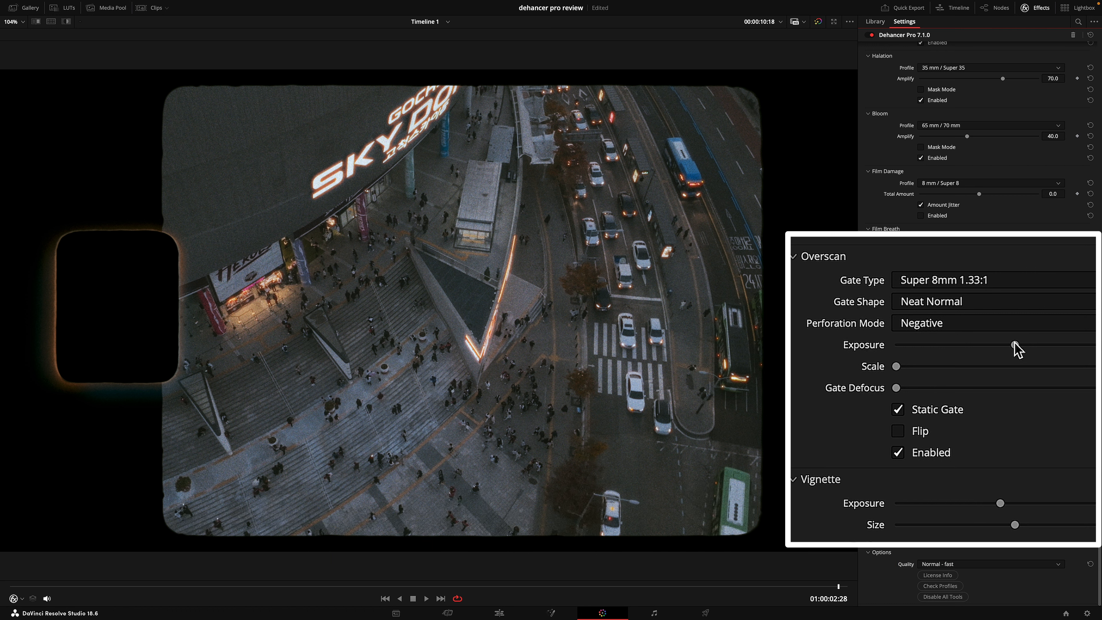
Step: Raise the Overscan exposure to about 1.218, keeping Scale and Gate Defocus at 0
drag(1017, 347, 1080, 347)
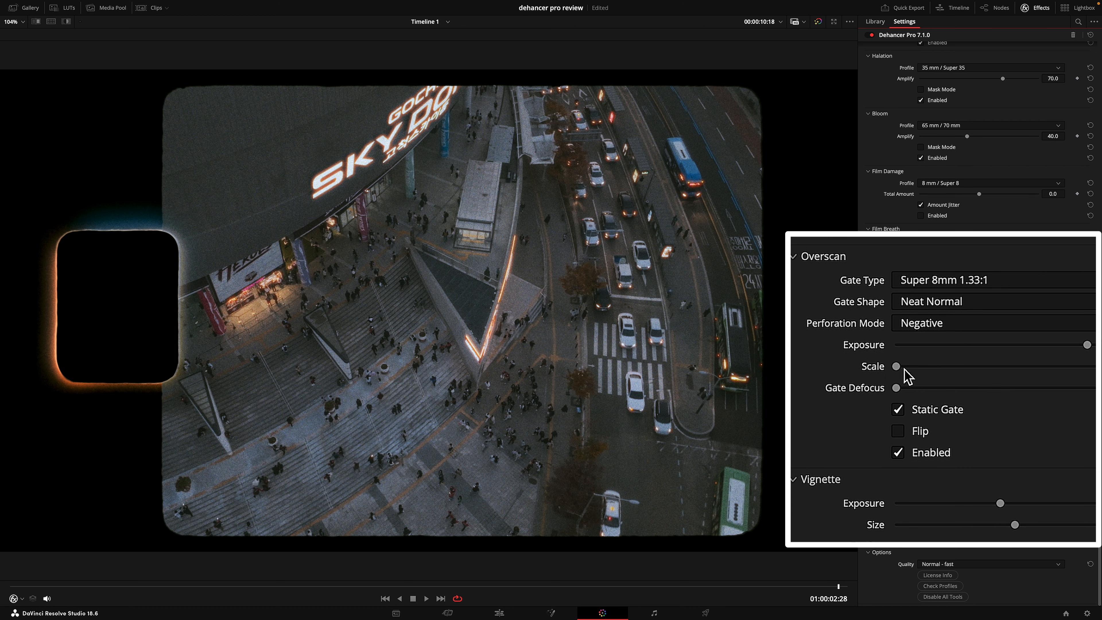
mouse_move(896, 366)
mouse_down()
mouse_move(917, 367)
mouse_move(896, 368)
mouse_up()
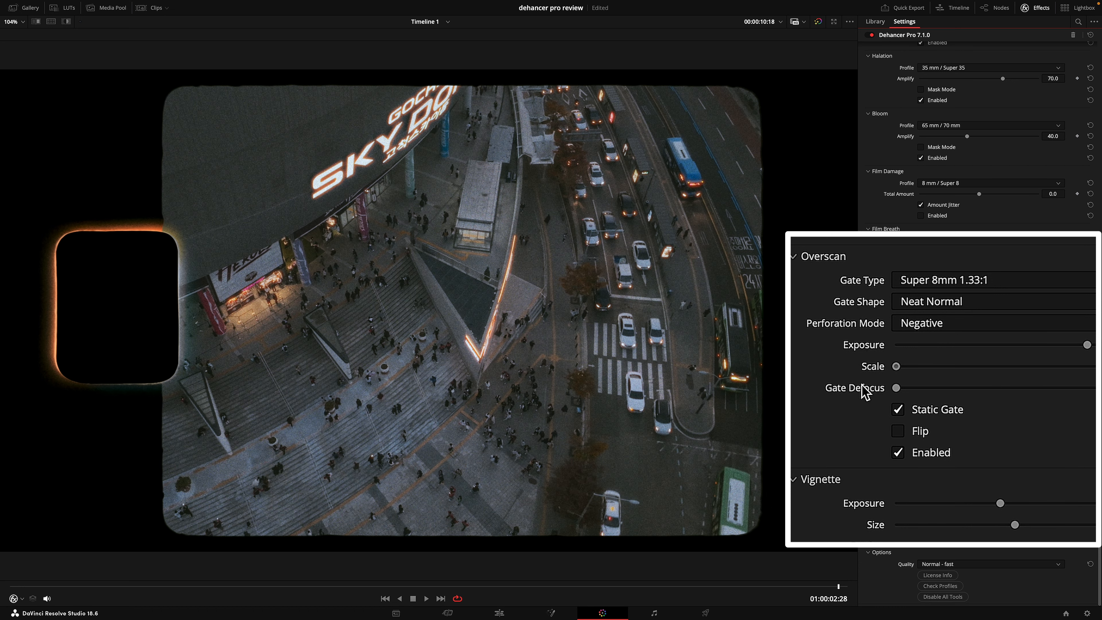
mouse_move(906, 382)
mouse_down()
mouse_move(950, 381)
mouse_move(895, 392)
mouse_up()
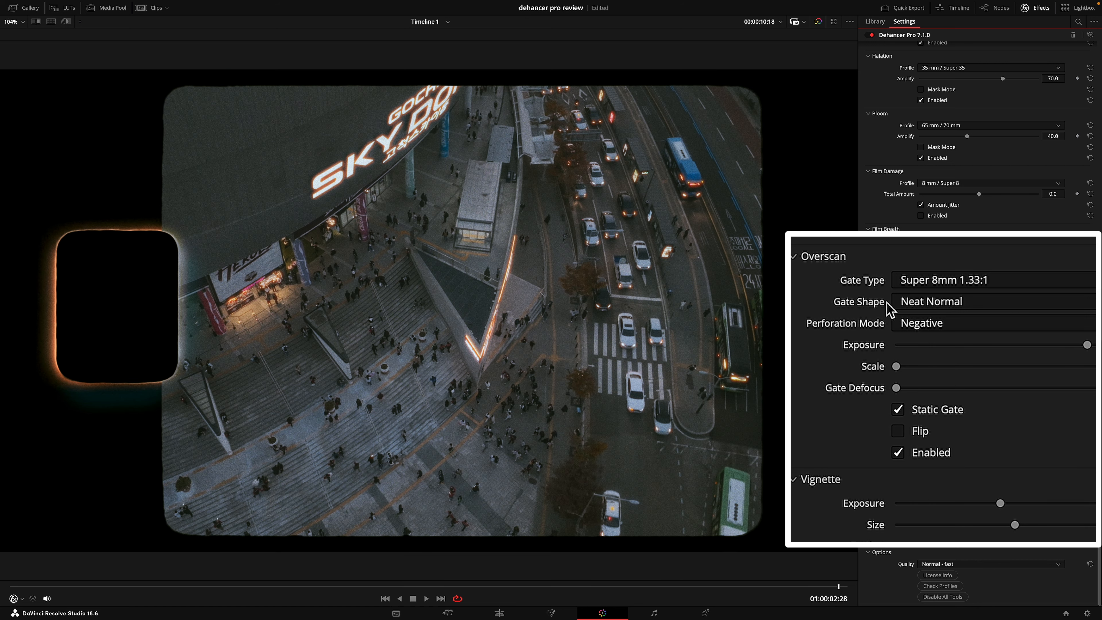
Step: Review the gate shape options, try a very strong Gate Defocus on the Overscan frame edges, and return it to 0
click(942, 303)
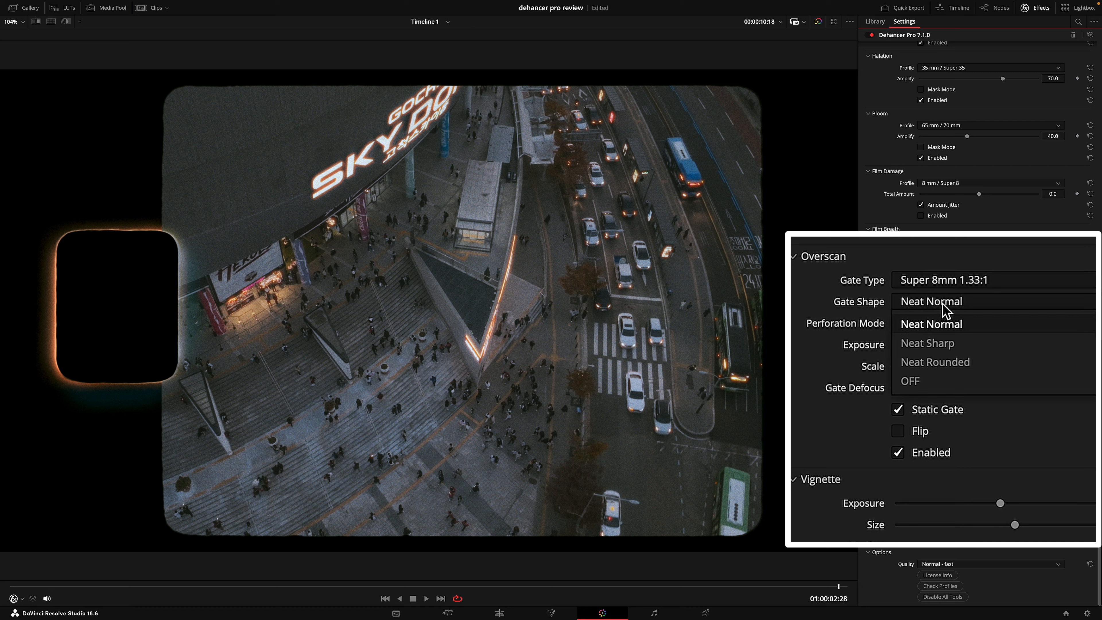
click(946, 310)
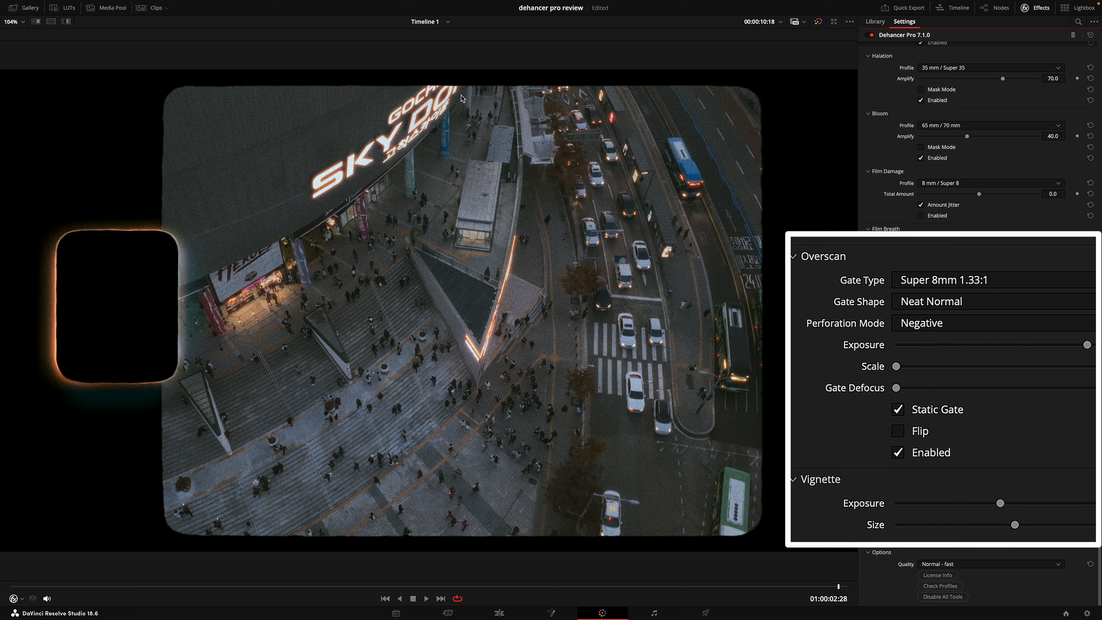
click(956, 302)
click(956, 302)
drag(896, 388, 1074, 388)
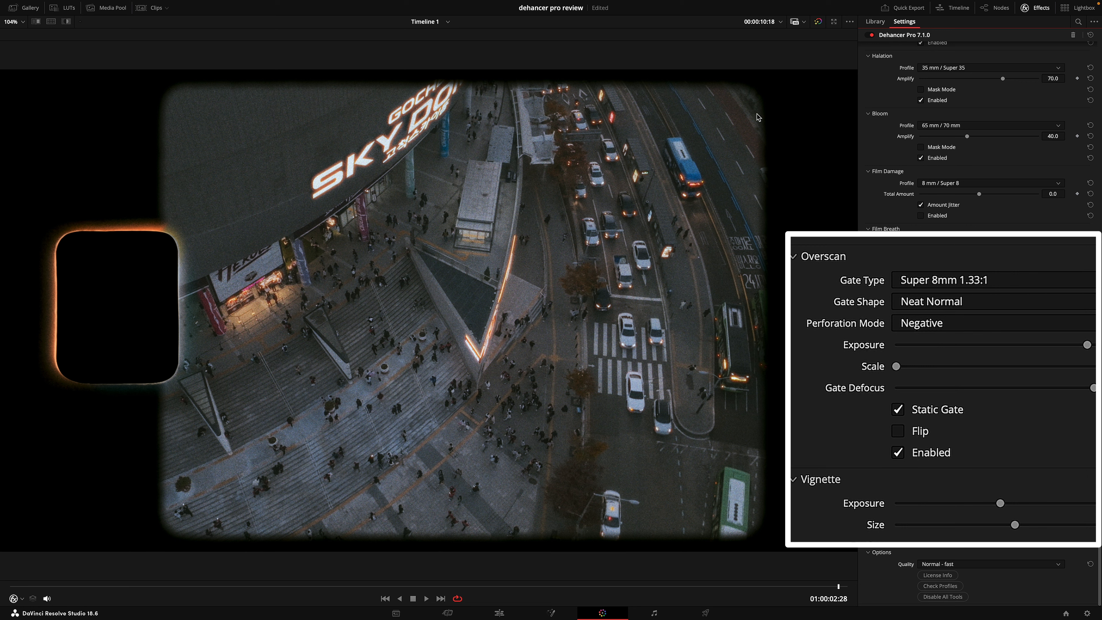
drag(1048, 388, 901, 414)
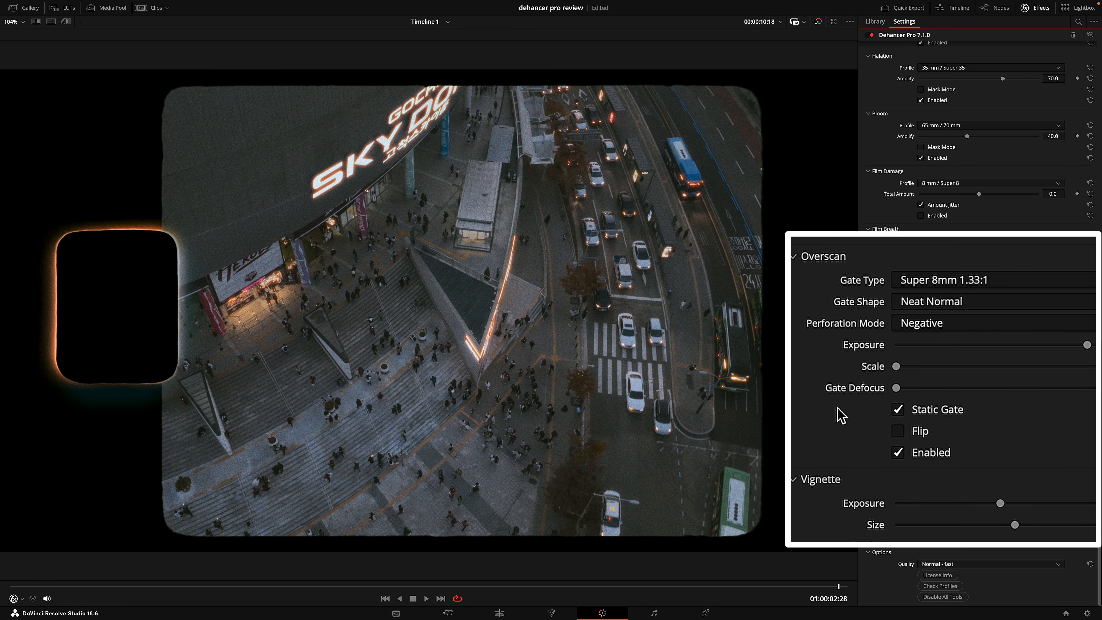
Step: Compare the Neat Rounded gate shape, set Neat Sharp, and check the frame edges in playback with Gate Defocus at about 82.6
click(933, 305)
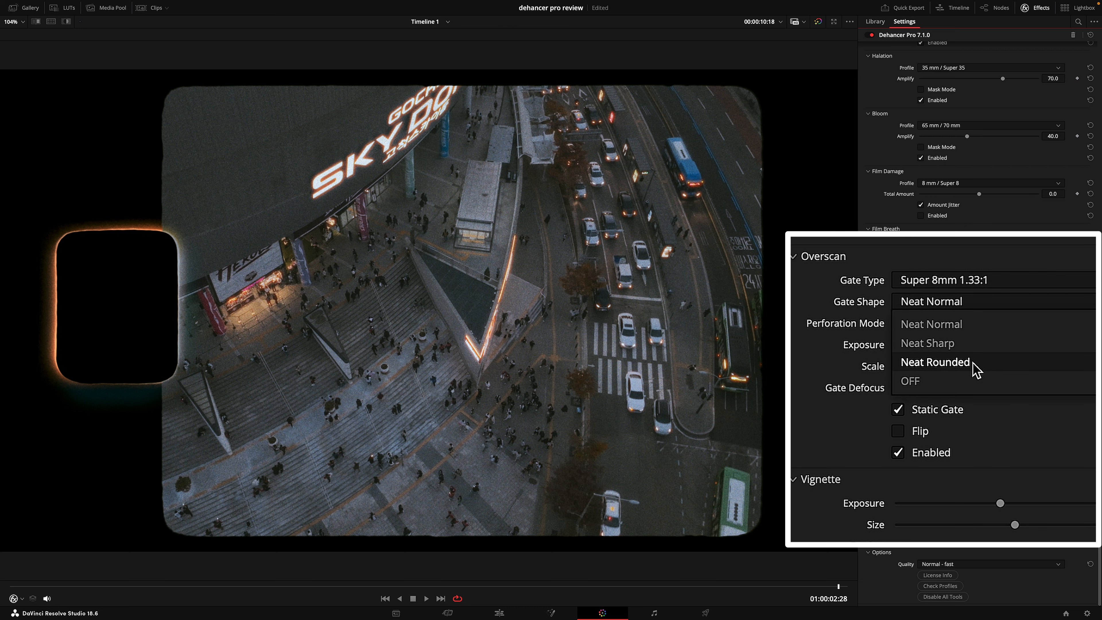
click(955, 363)
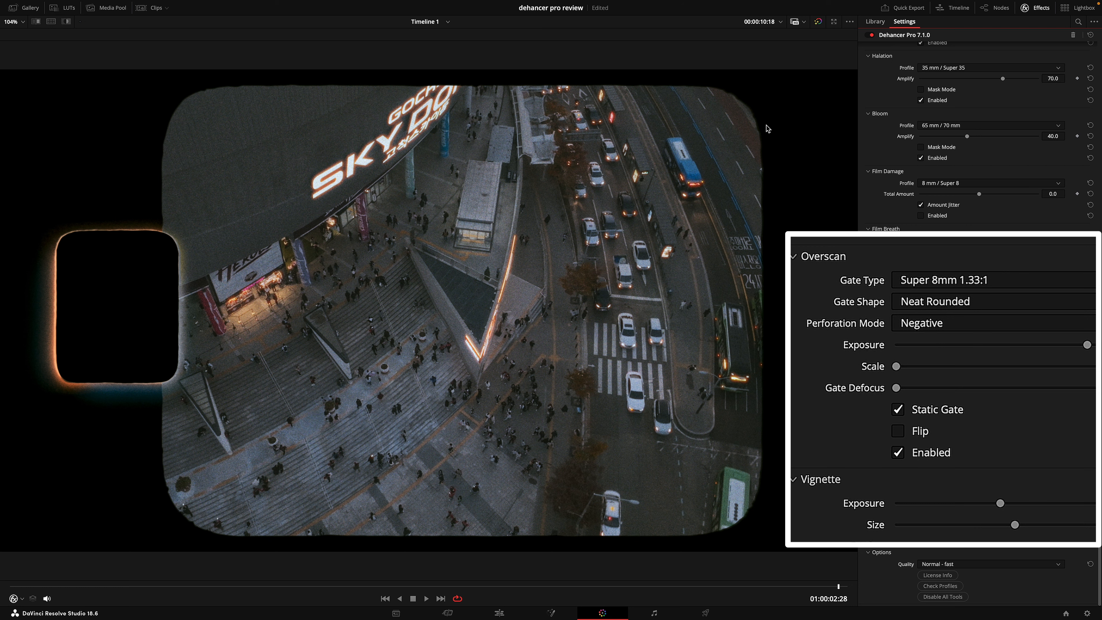
click(960, 340)
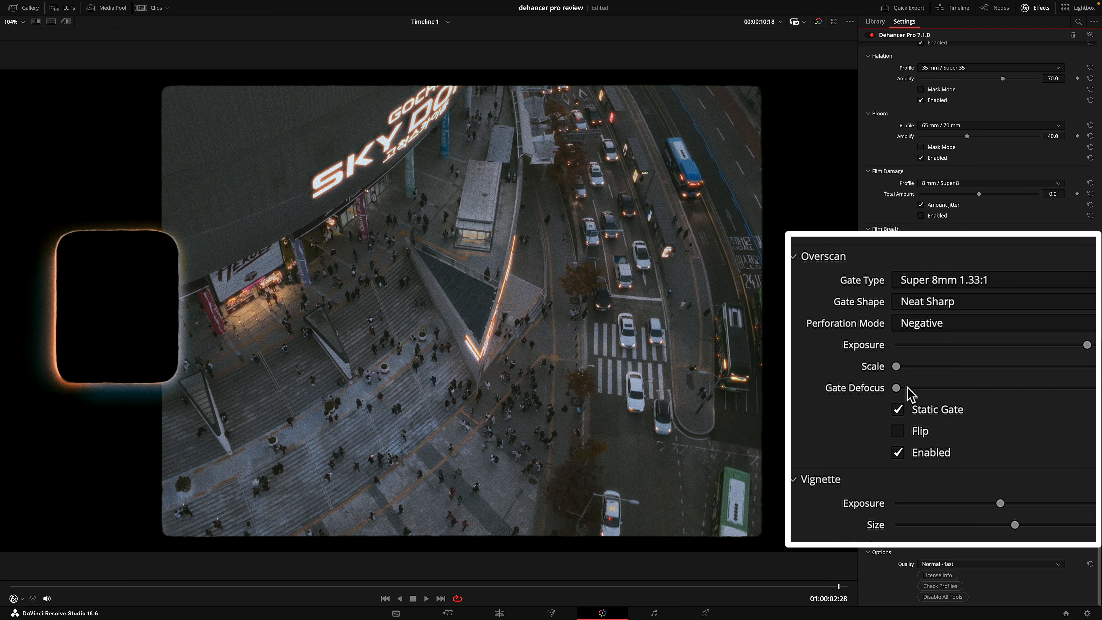
drag(897, 388, 1016, 389)
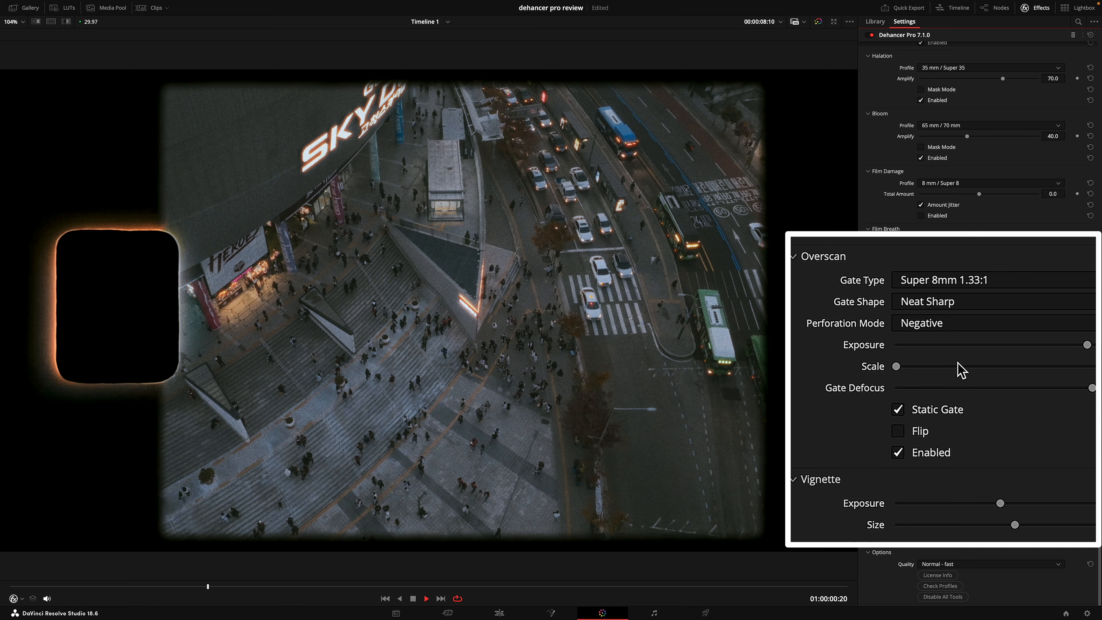
key(space)
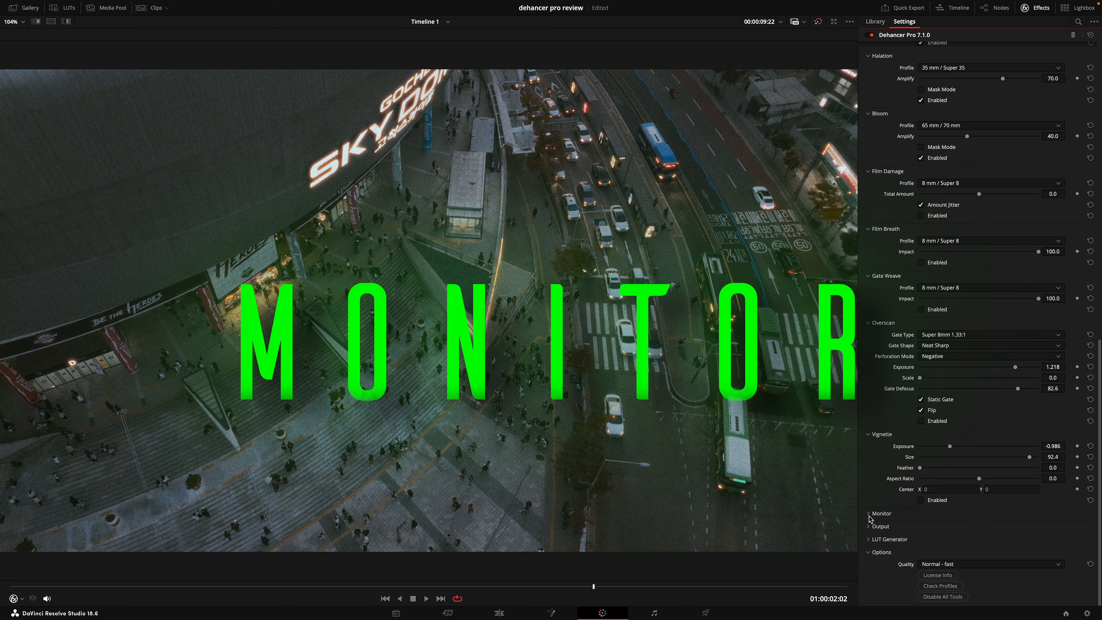
Step: View the clip with the False Color IRE, 16 zones overlay, and replace it with Clipping Indication in the Monitor settings
click(869, 513)
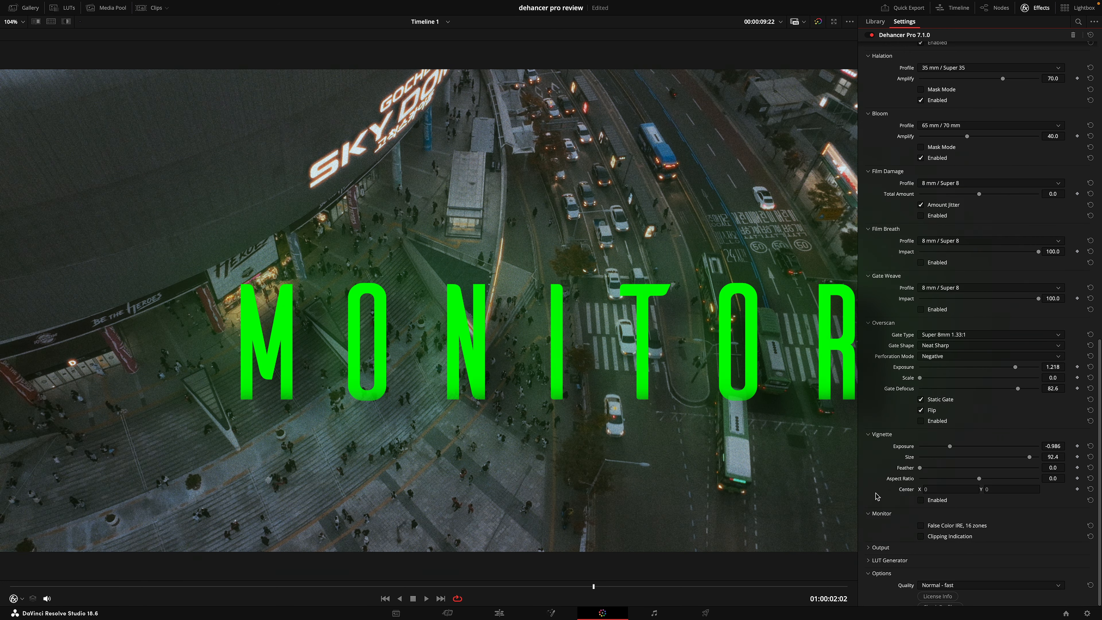
scroll(876, 496, down, 1)
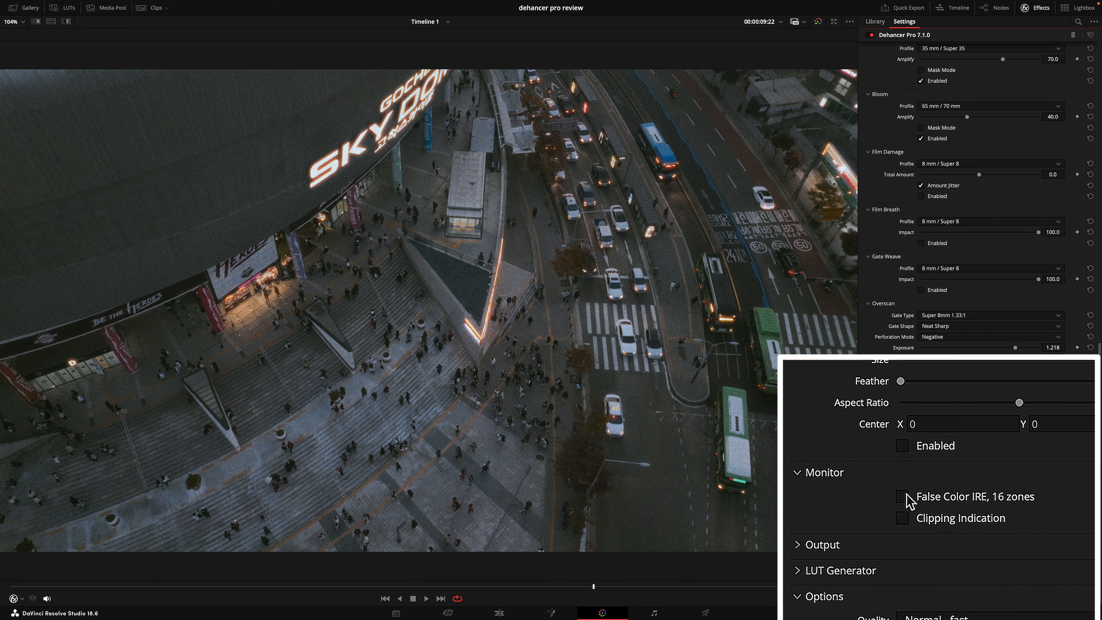
click(922, 506)
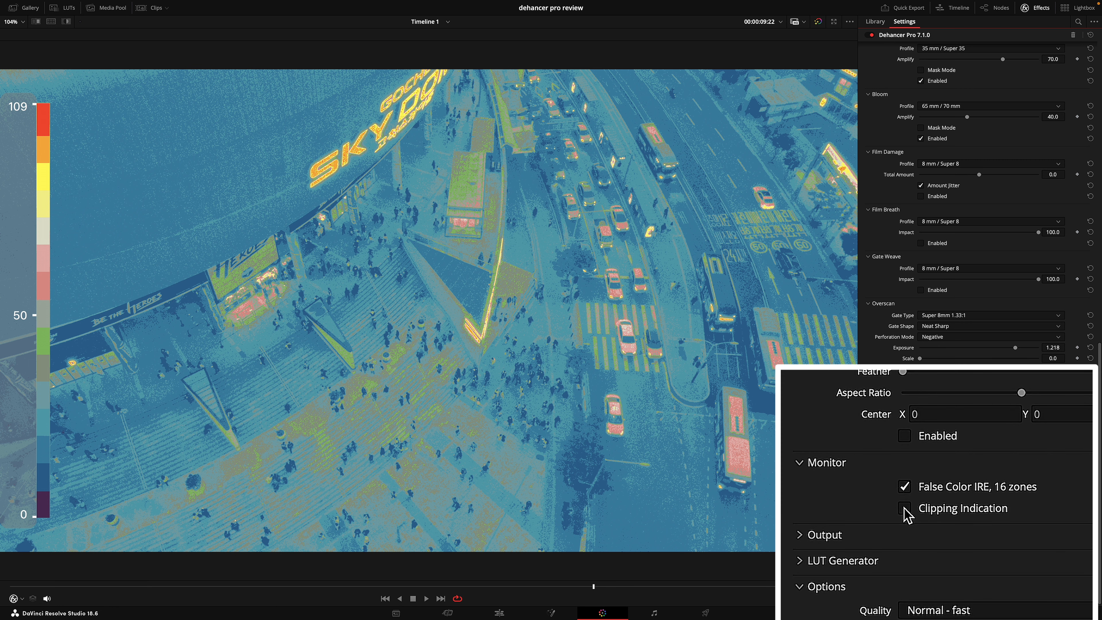
click(904, 509)
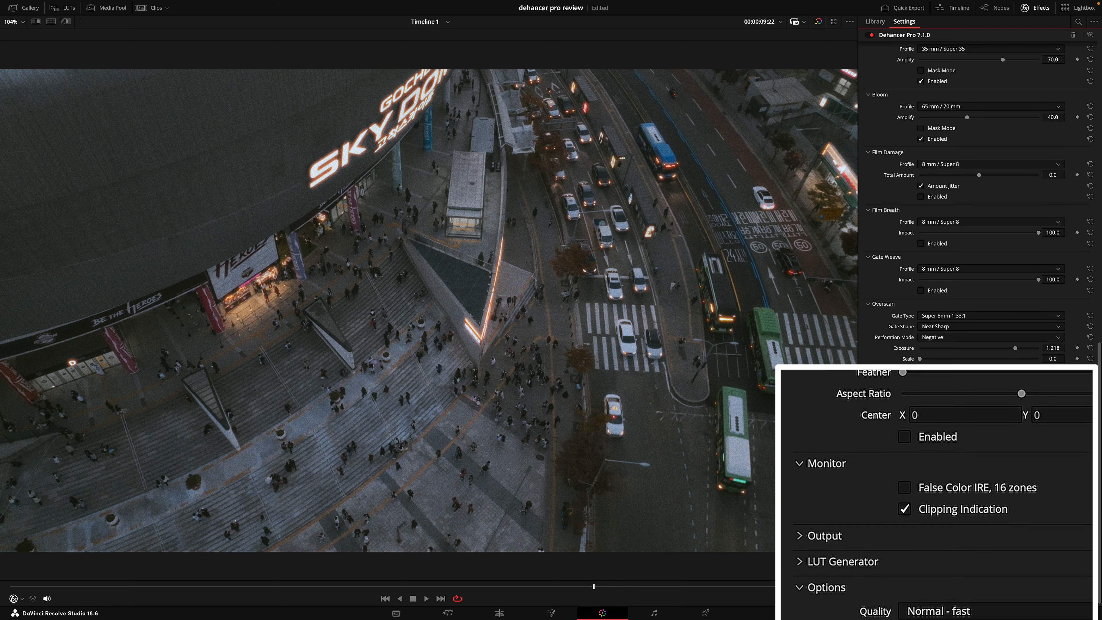
Step: Test the clipping warning by trying an Expand Black Point of about 15.32 and a much lower White Point
scroll(953, 372, up, 15)
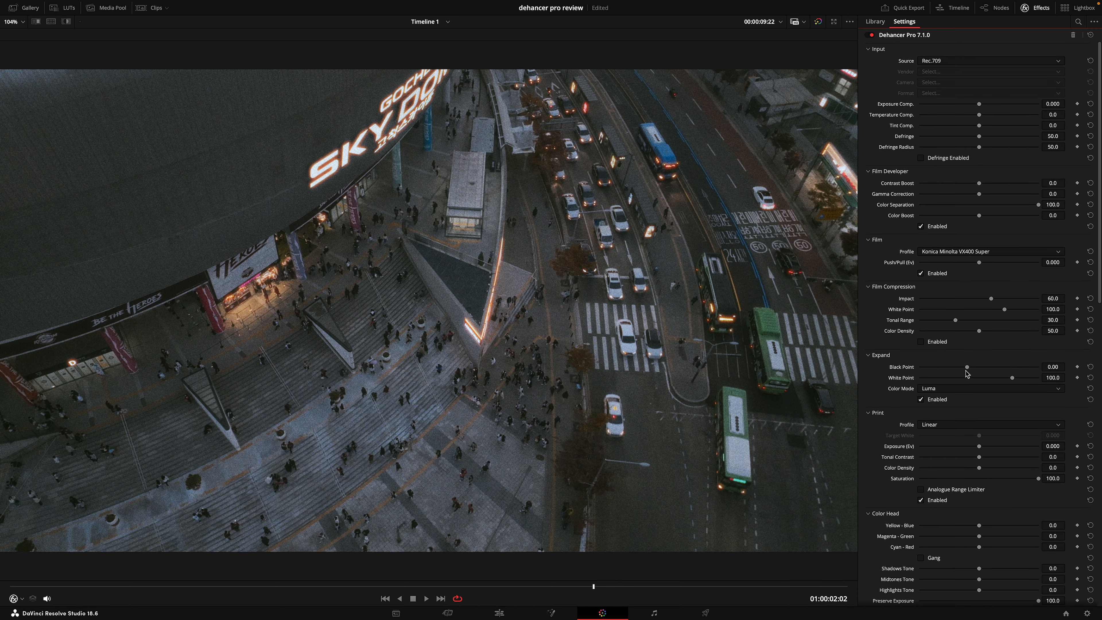
drag(968, 367, 1012, 368)
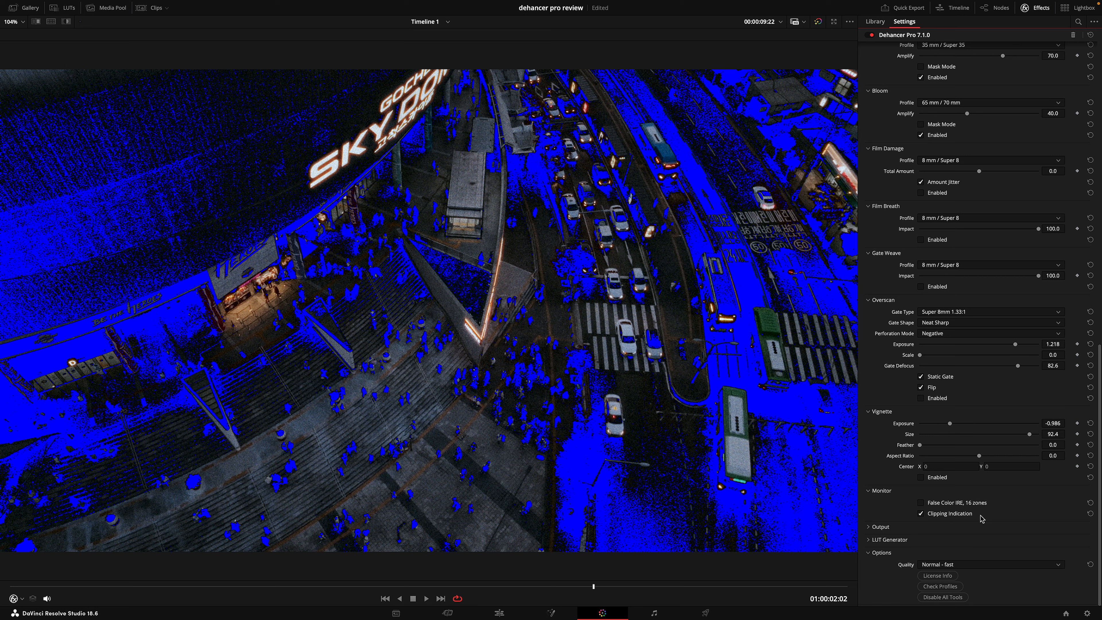
scroll(989, 520, up, 10)
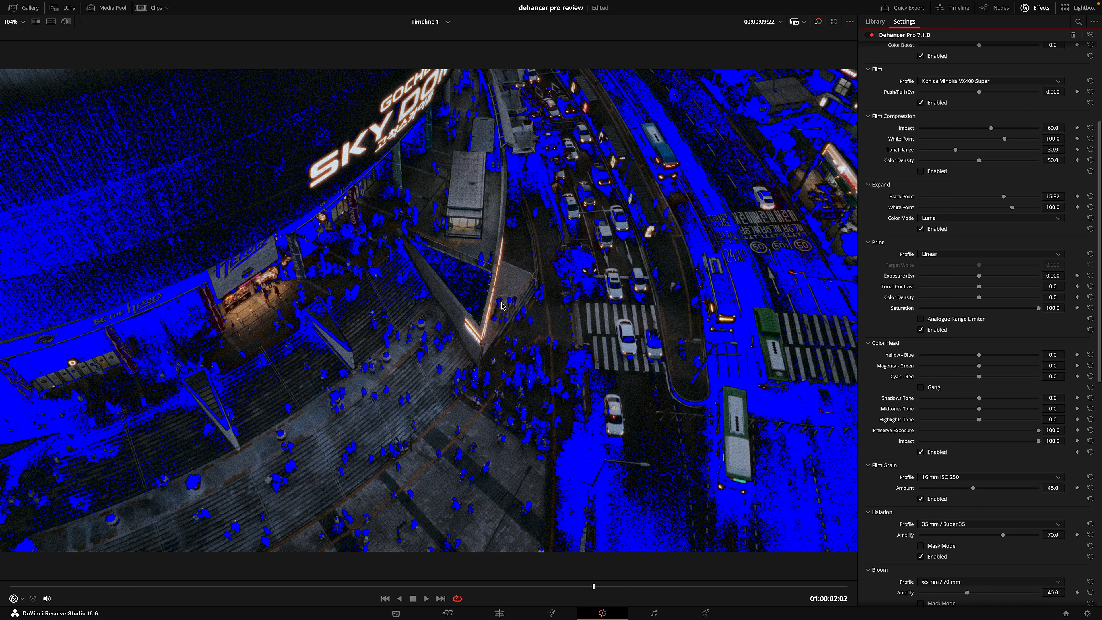
scroll(965, 448, down, 10)
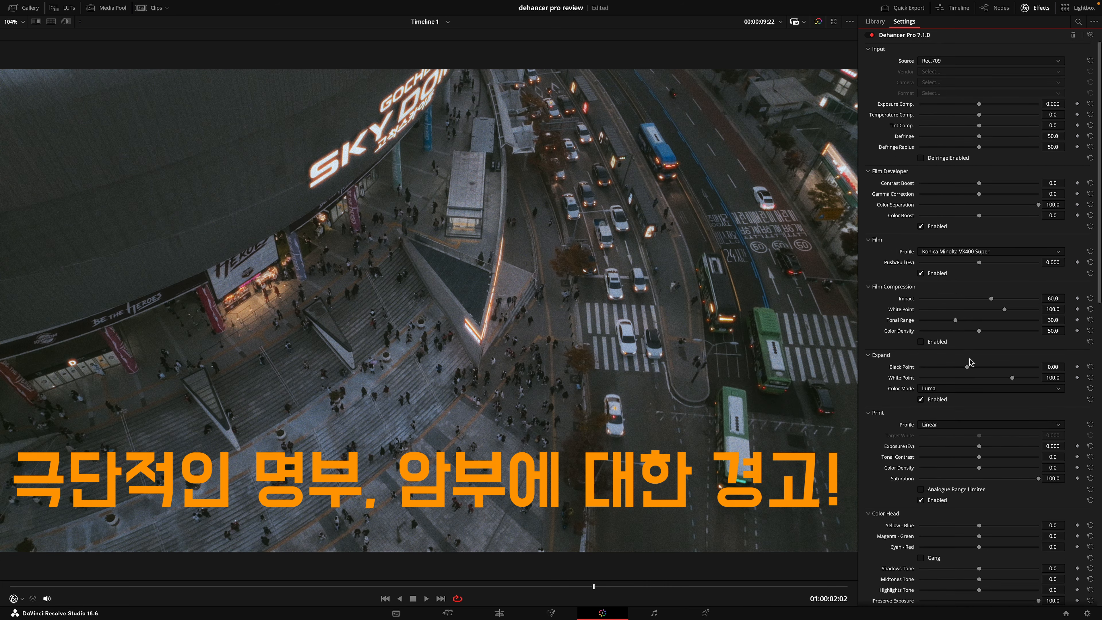
scroll(970, 361, down, 1)
drag(1012, 372, 951, 371)
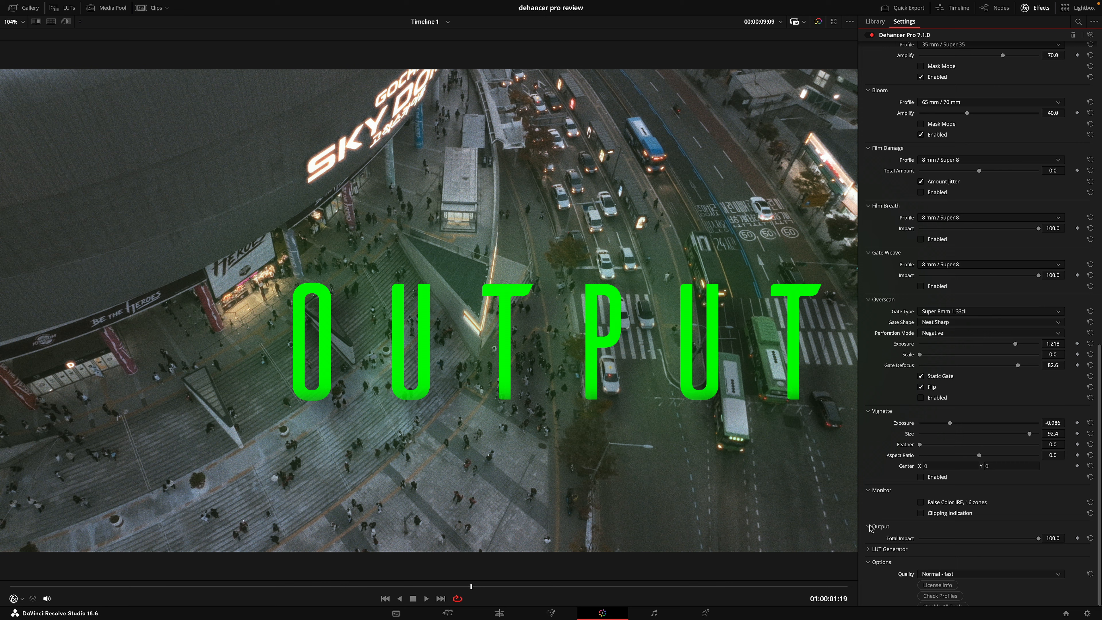
Step: Leave the enlarged viewer layout and try a reduced Total Impact in the Output settings
scroll(911, 499, down, 1)
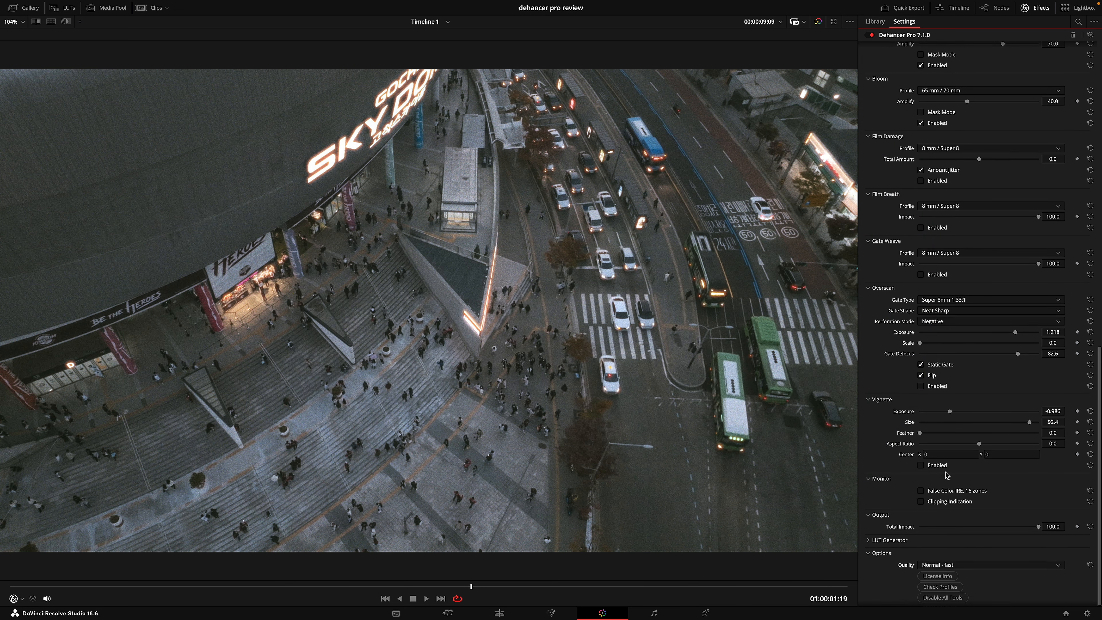
key(alt+f)
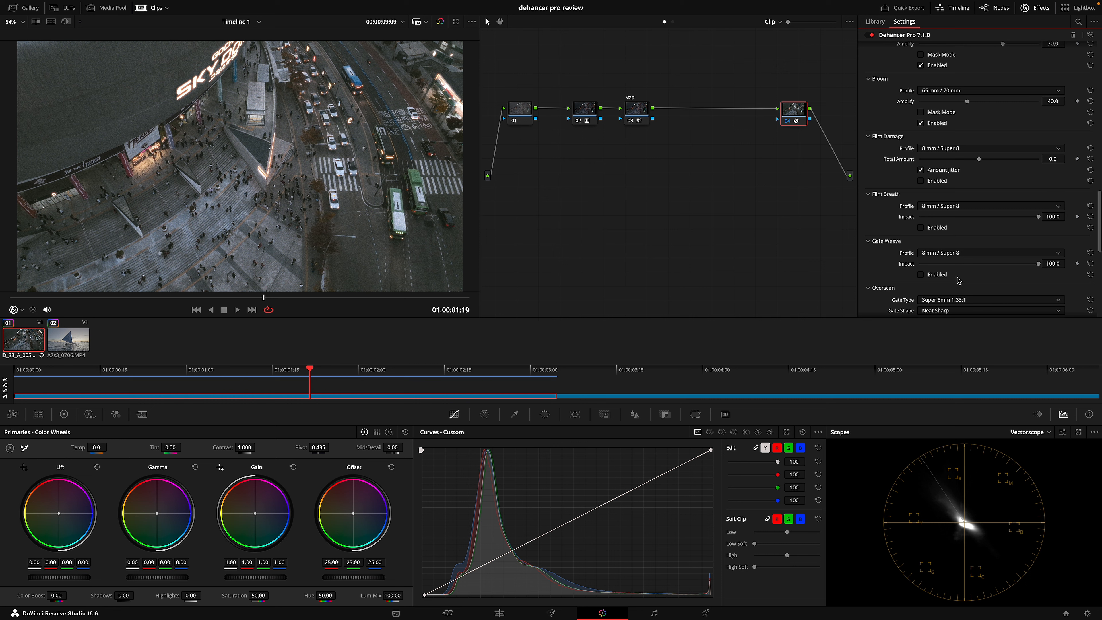
scroll(971, 272, down, 10)
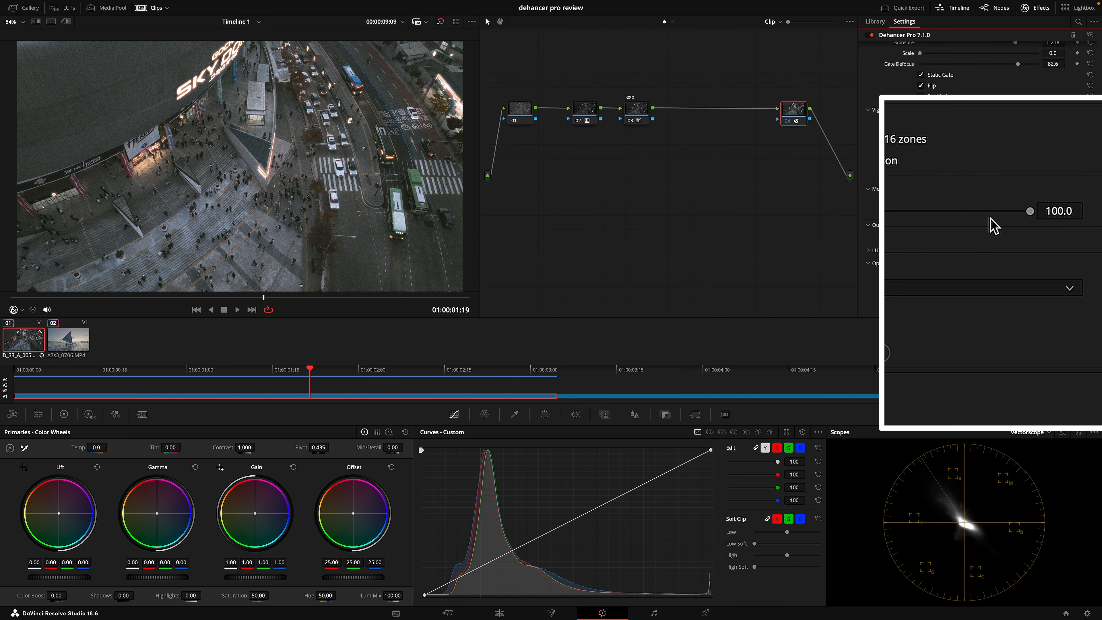
drag(1033, 213, 978, 240)
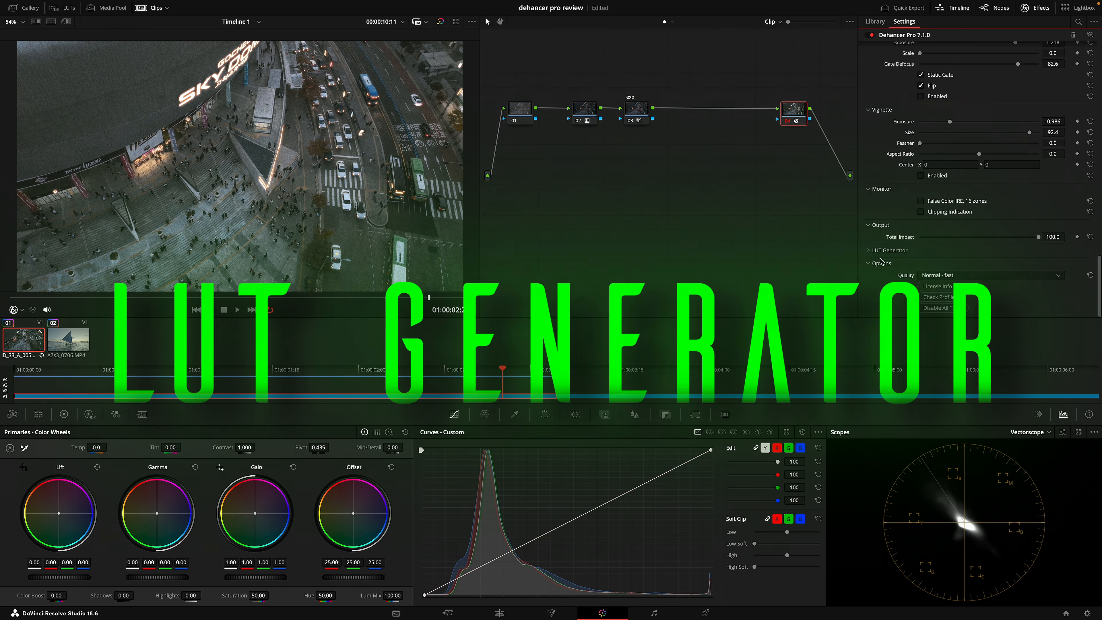
Step: Review the LUT Generator settings and set the LUT size to Normal (33x33x33)
click(869, 251)
scroll(899, 263, down, 2)
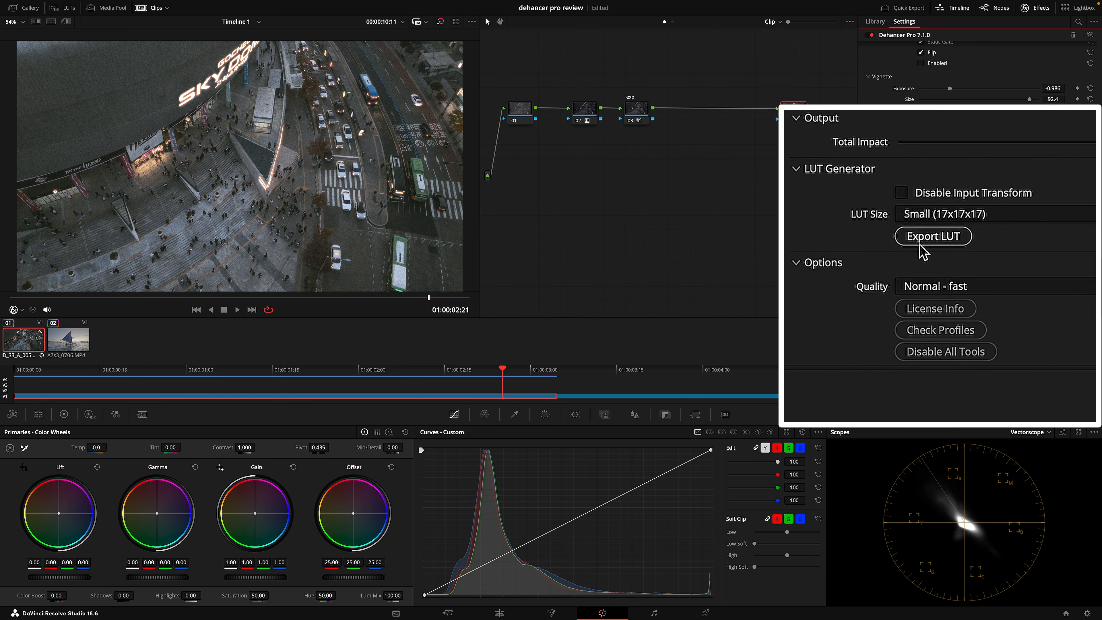
click(969, 215)
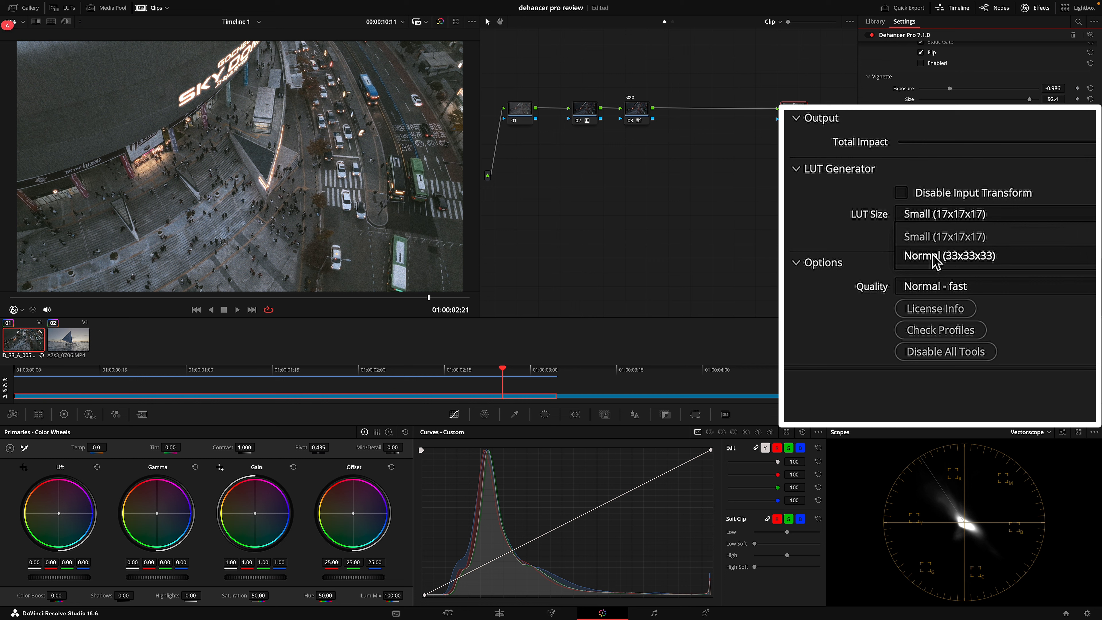
click(983, 266)
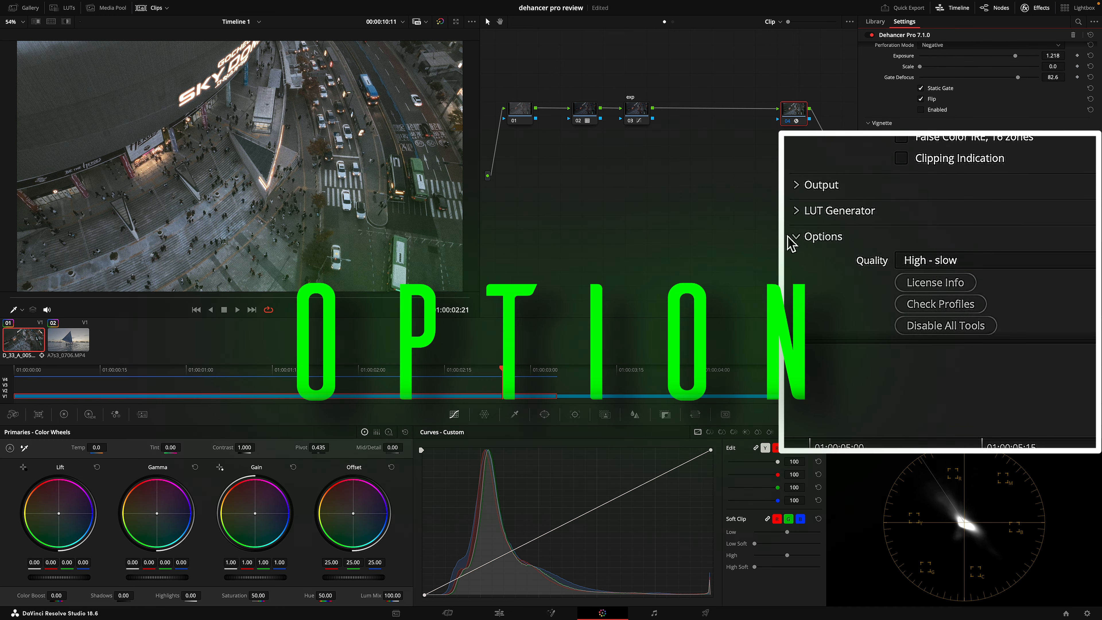
Step: Review the processing quality choices in Options and choose High - slow
click(912, 259)
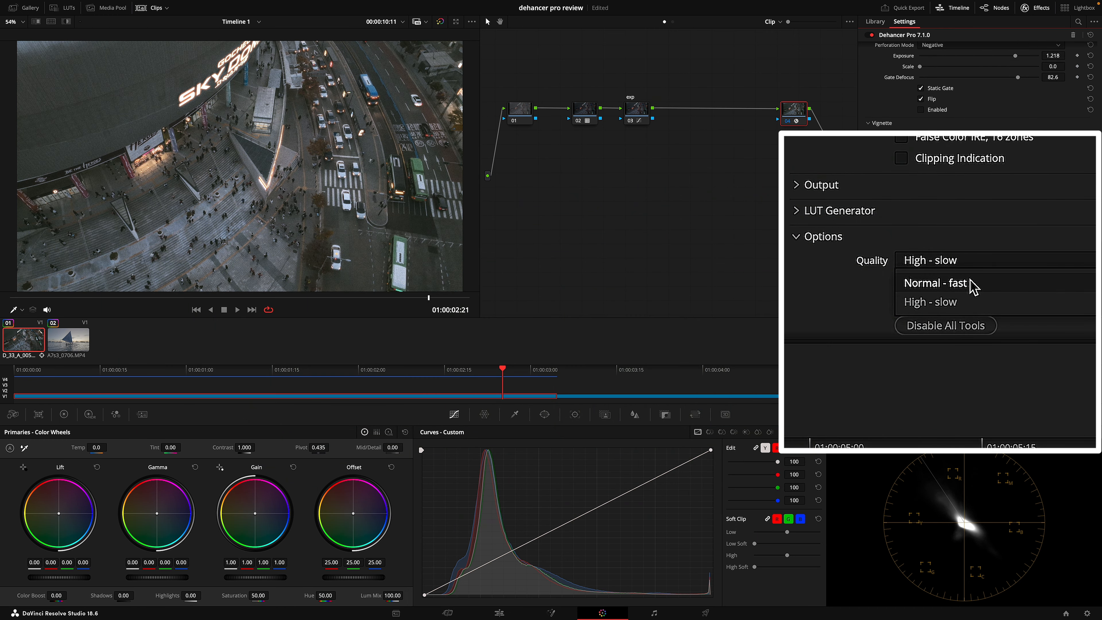
click(998, 301)
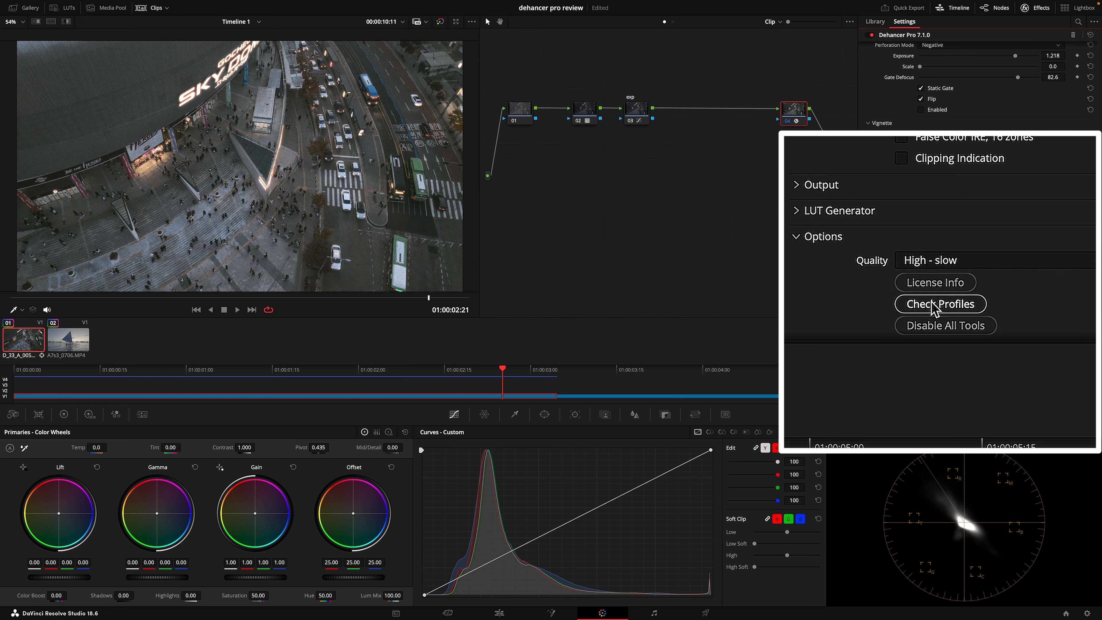